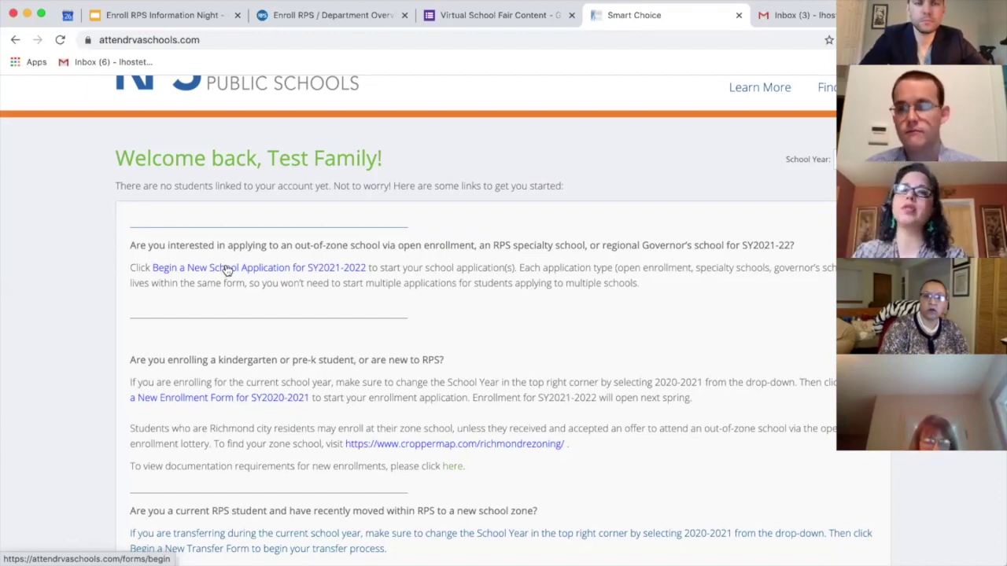
Step: Begin a new school application for school year 2021-2022
click(226, 269)
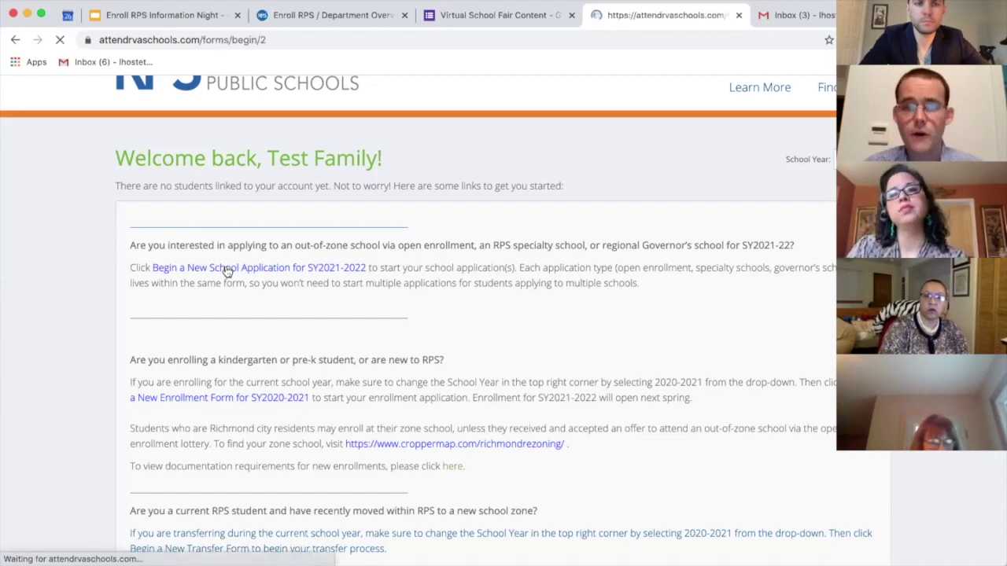
scroll(222, 322, down, 2)
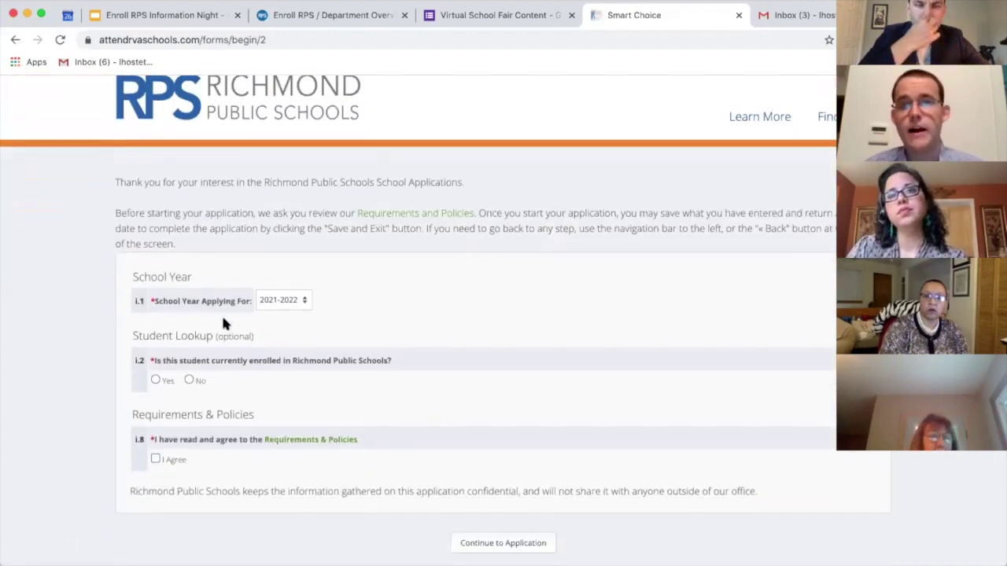
scroll(223, 322, down, 1)
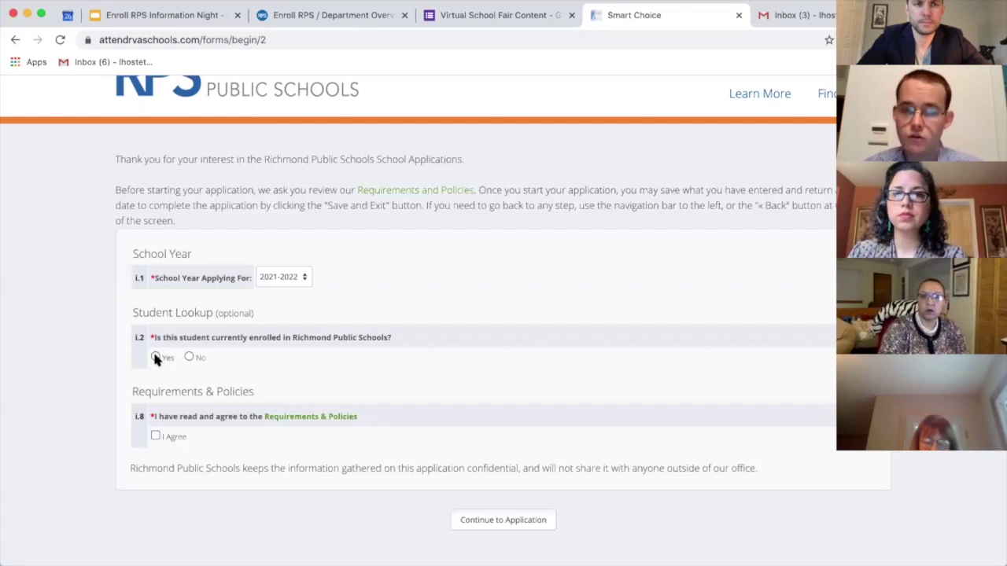
Step: Answer Yes to RPS enrollment and Student ID, then enter and delete a sample student ID
click(156, 357)
scroll(153, 410, down, 1)
scroll(155, 411, down, 1)
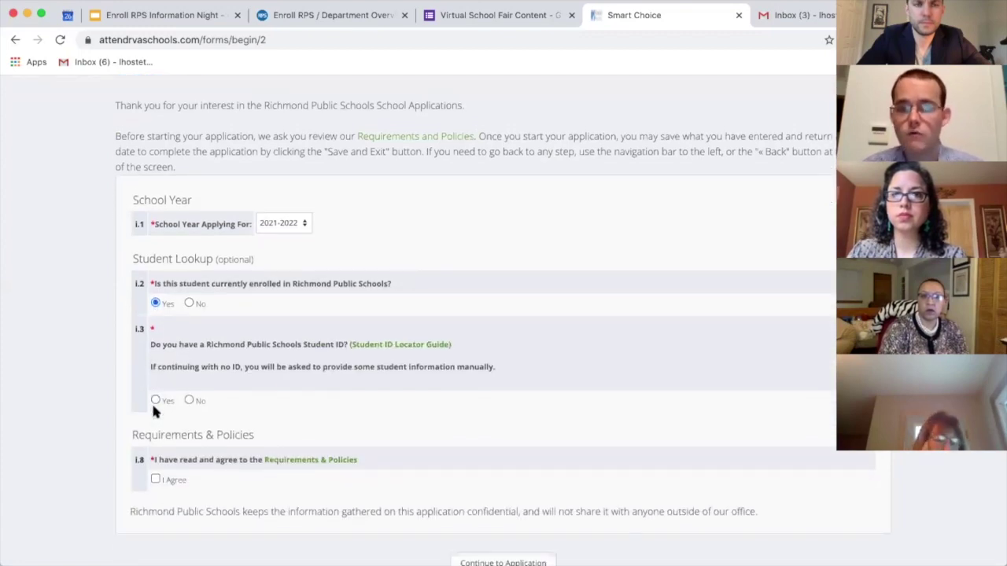
click(155, 396)
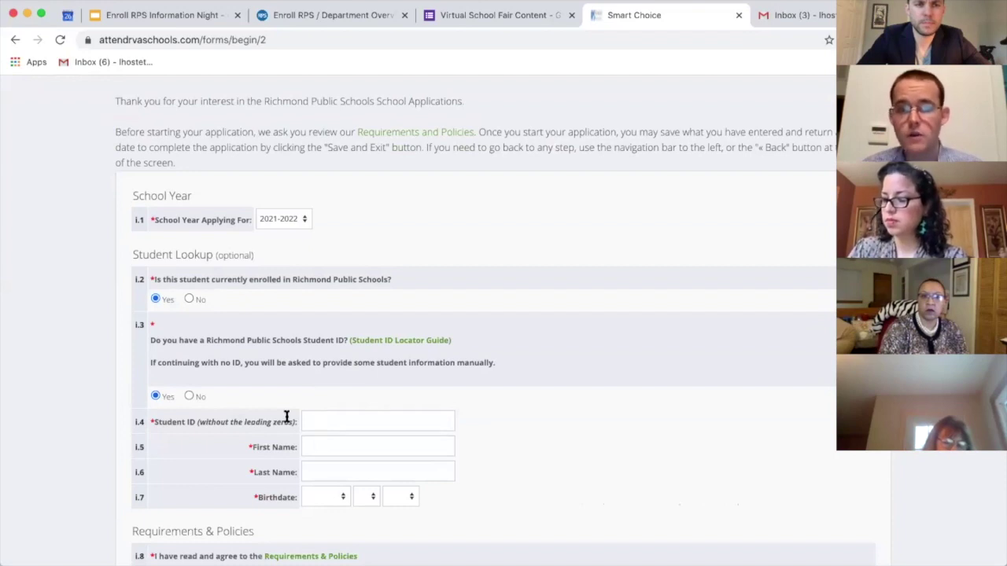
click(313, 416)
text(4)
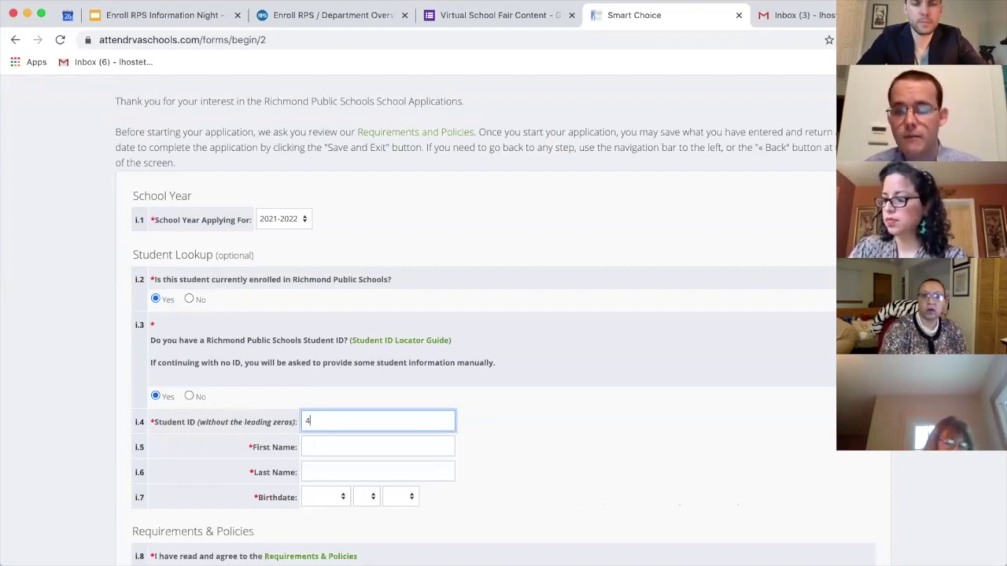
text(0012345)
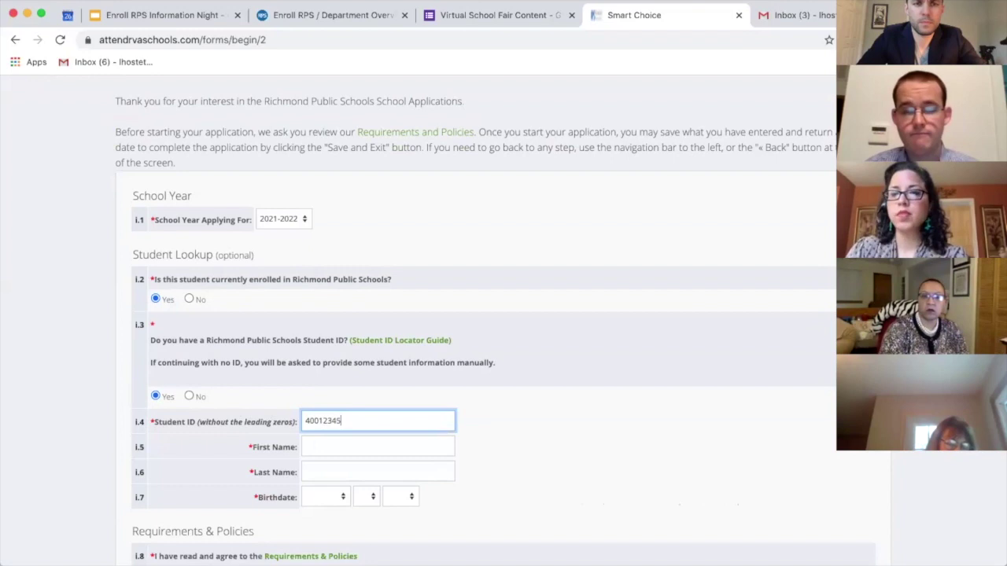
drag(367, 418, 240, 414)
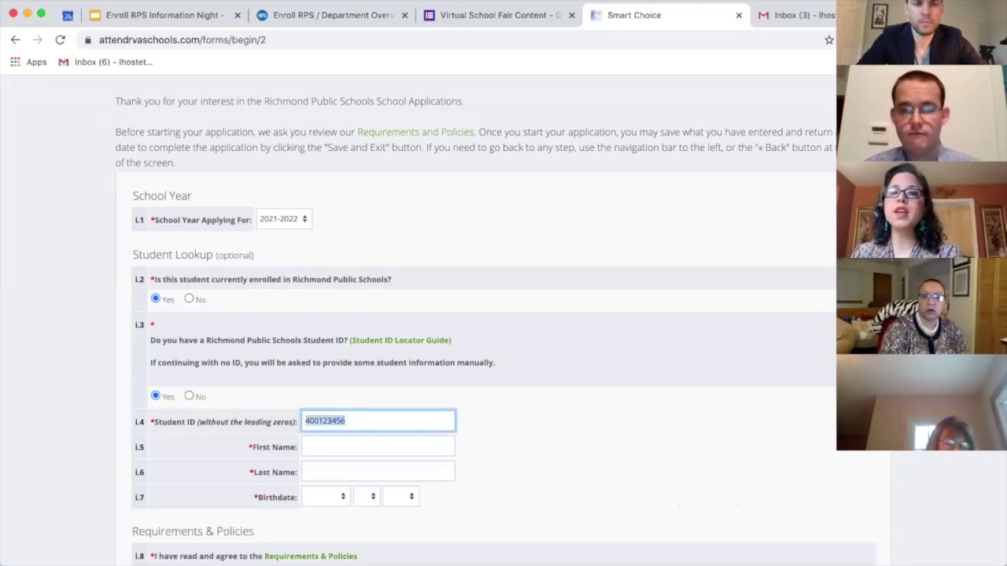
key(BackSpace)
Step: Step through the name and birth month fields, then answer No to Student ID and RPS enrollment
click(308, 448)
click(308, 472)
click(314, 497)
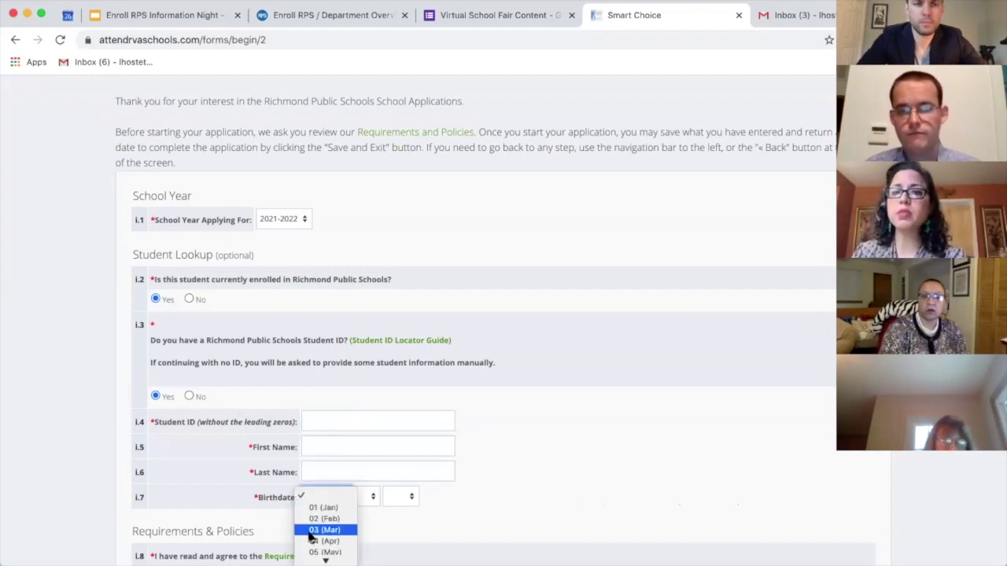
click(312, 497)
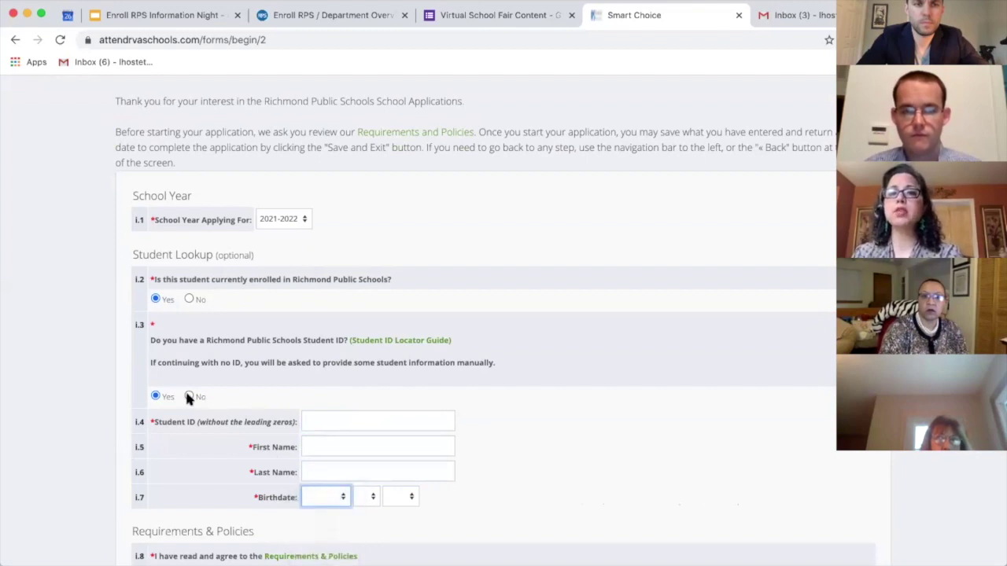
click(189, 396)
click(189, 299)
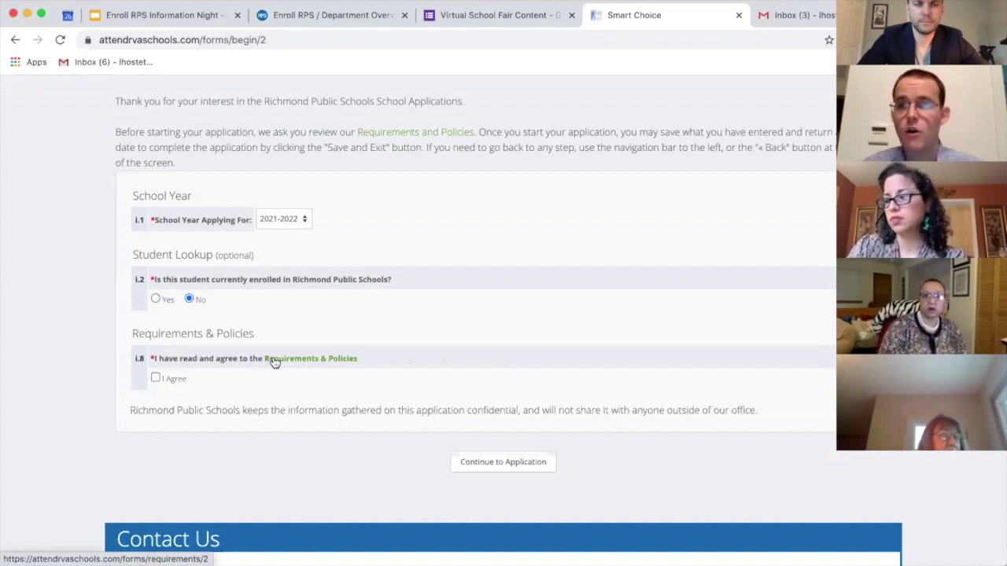
Step: Demonstrate the Student ID entry again with a sample ID, then clear it and set enrollment to No
click(162, 296)
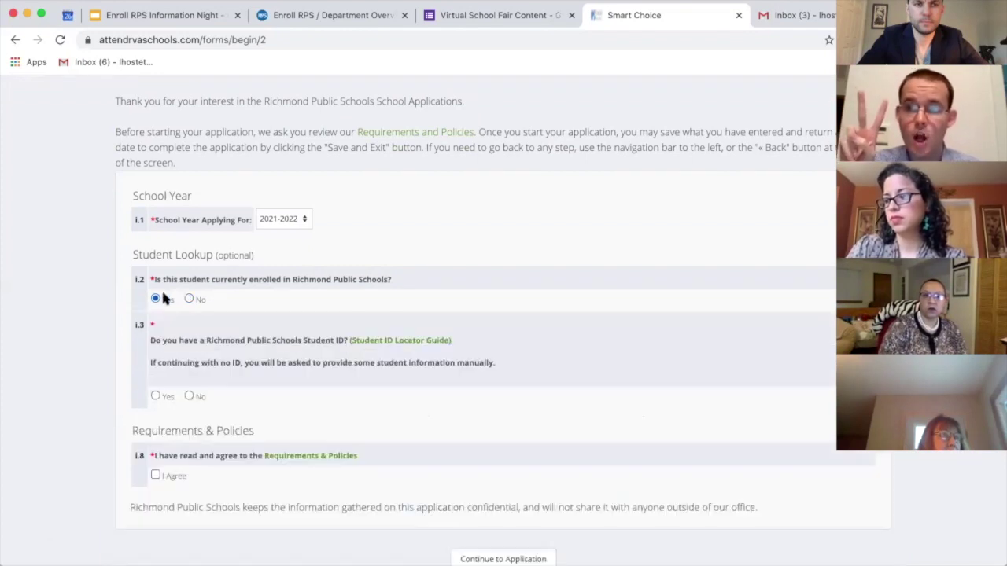
click(157, 395)
drag(297, 422, 196, 417)
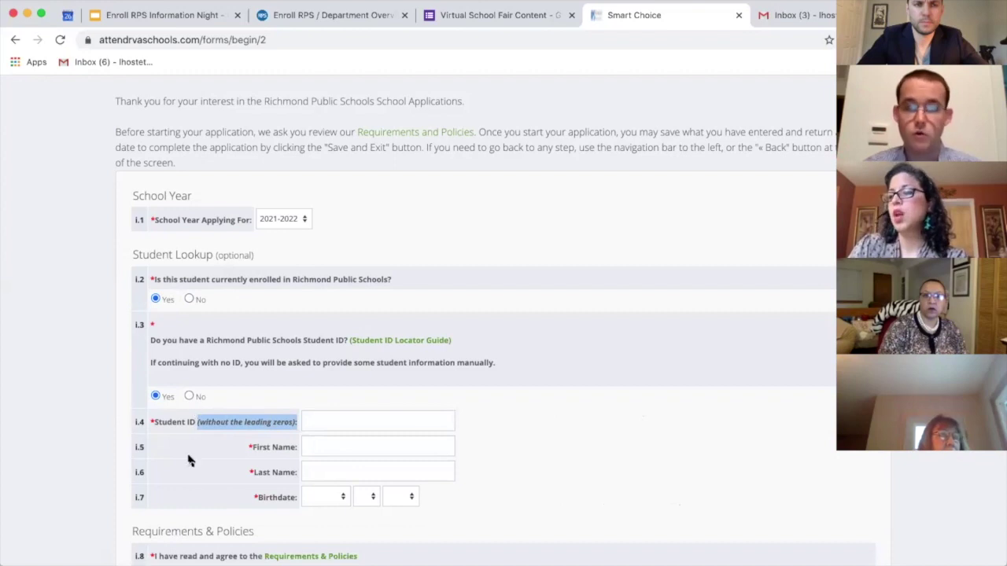
click(323, 420)
text(401)
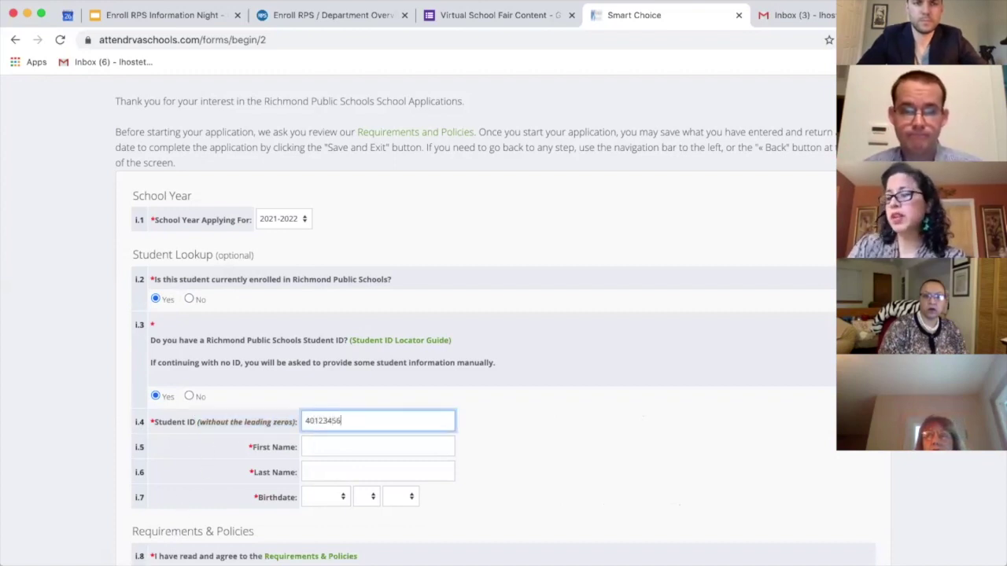
text(23456)
double_click(328, 420)
key(BackSpace)
click(188, 299)
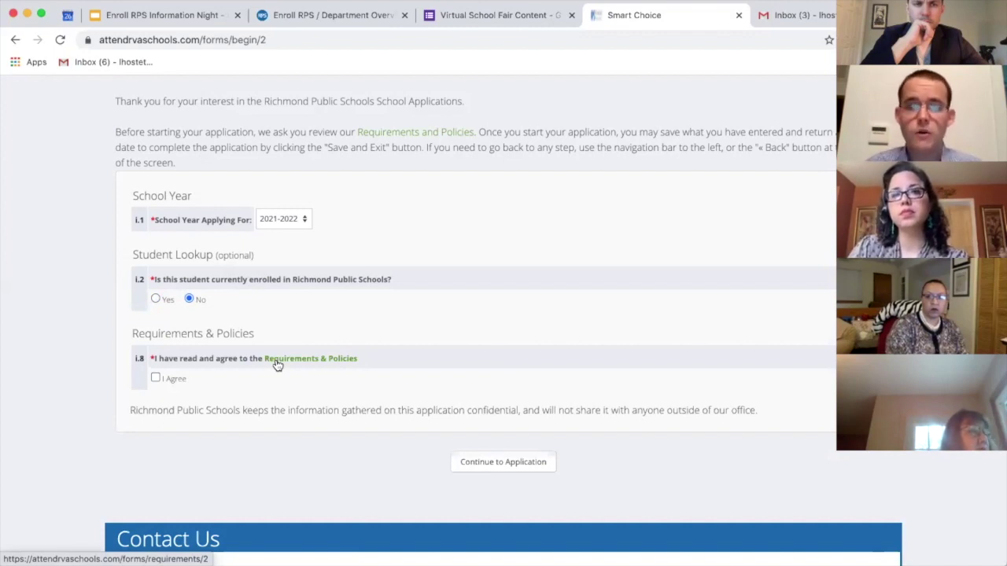
Step: Read and close the Requirements & Policies text, then continue to the application
click(277, 363)
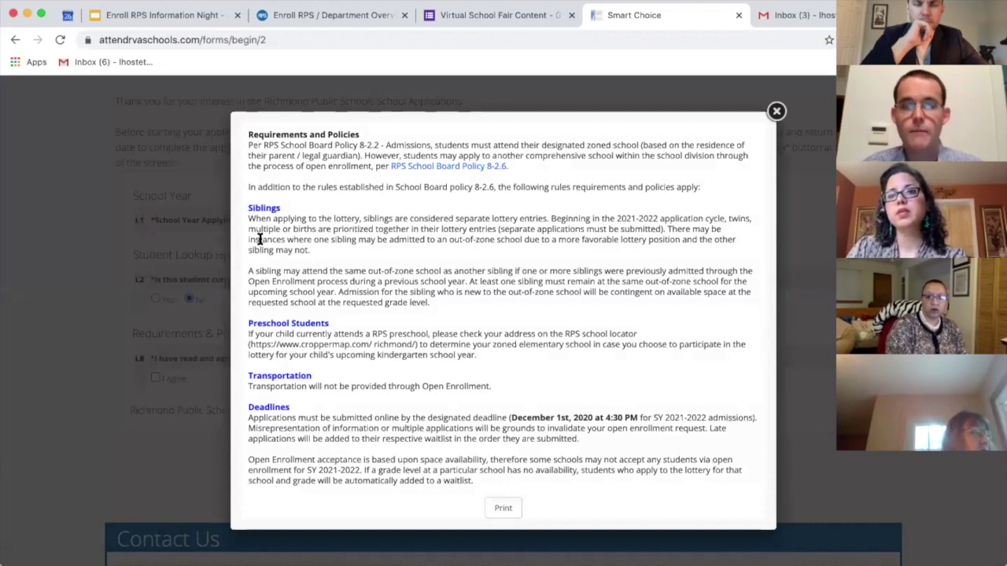
scroll(258, 260, down, 1)
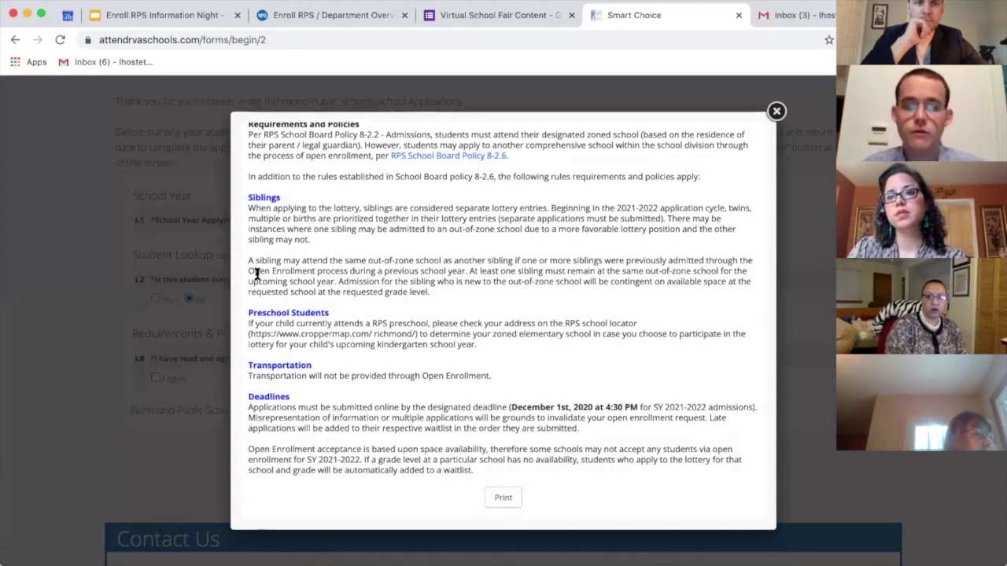
scroll(255, 284, up, 1)
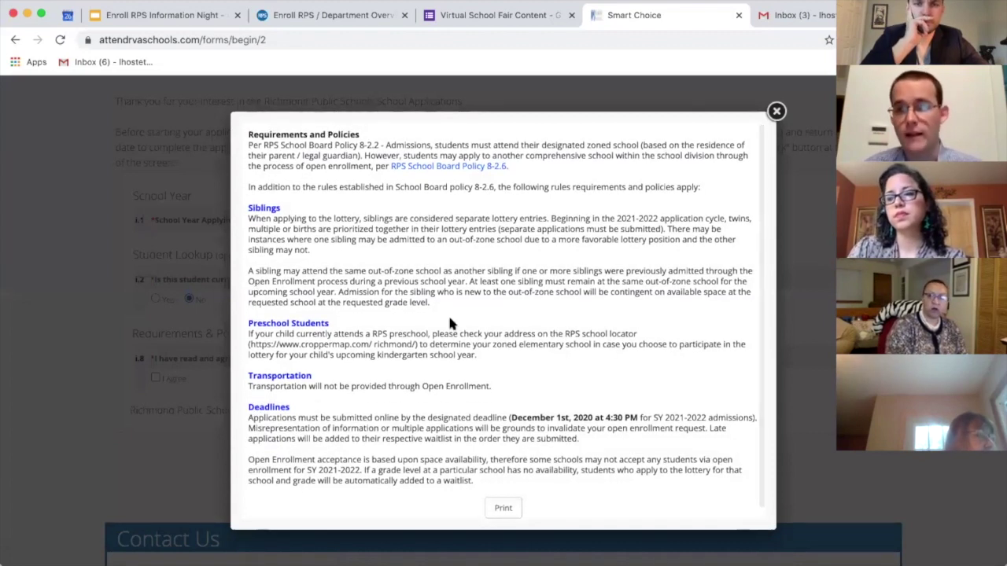
click(776, 113)
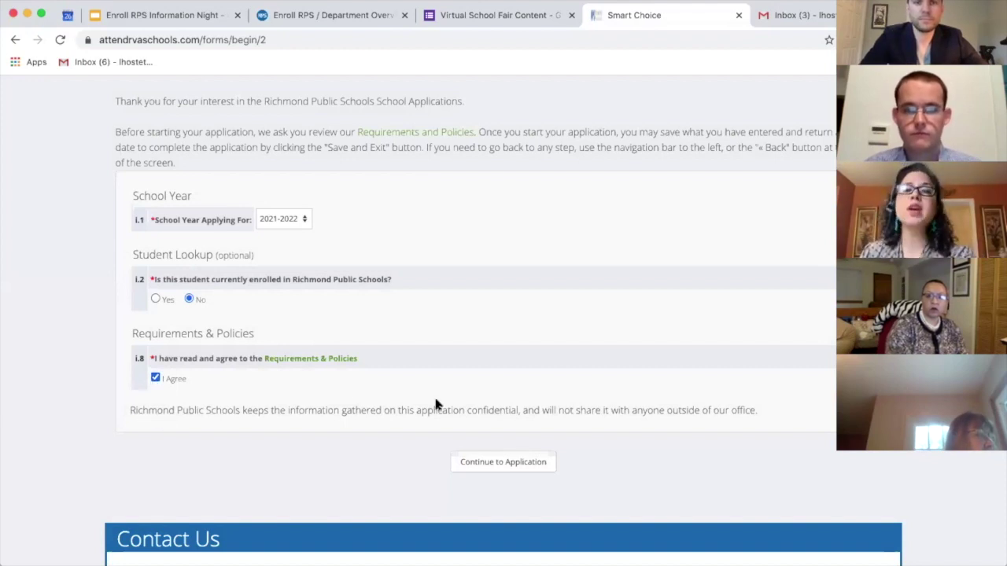
click(492, 465)
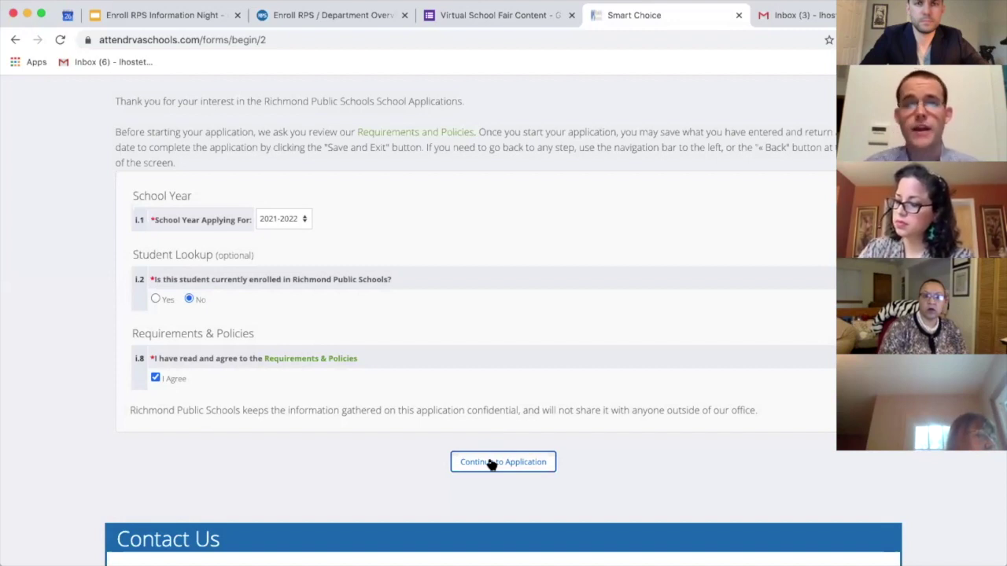
Step: Continue to Student Information and enter the student's first and last name
click(491, 464)
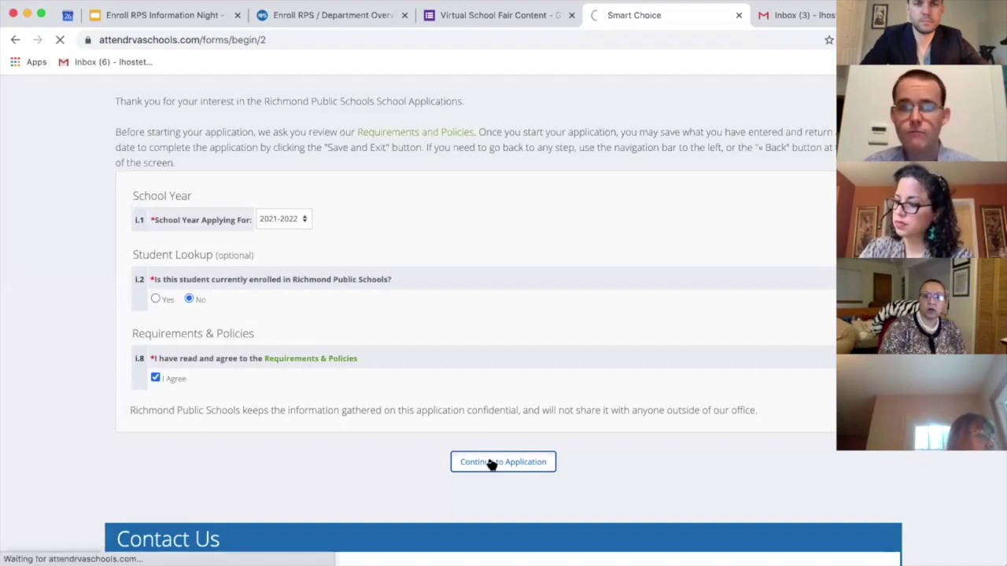
scroll(425, 499, down, 3)
scroll(424, 490, down, 1)
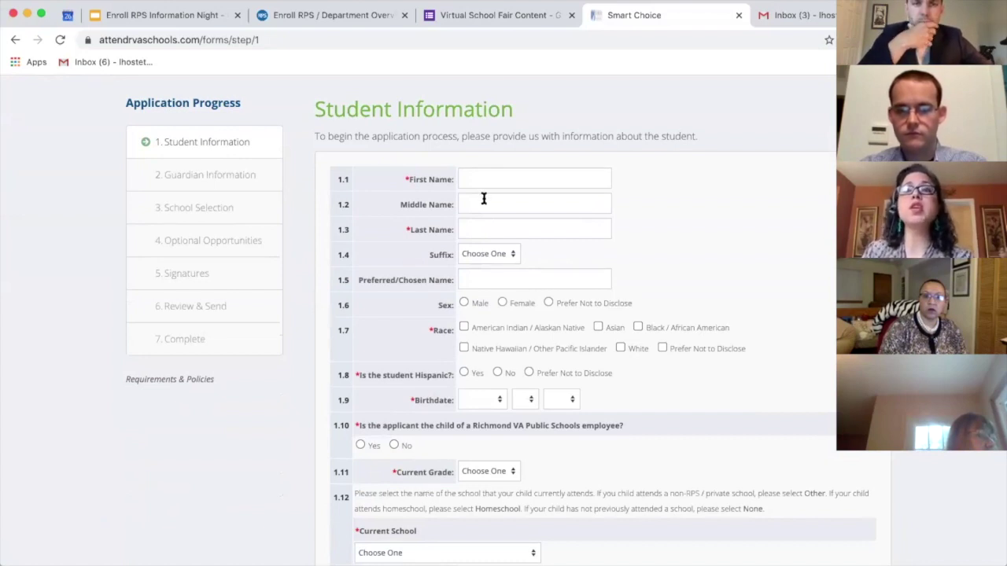
click(491, 177)
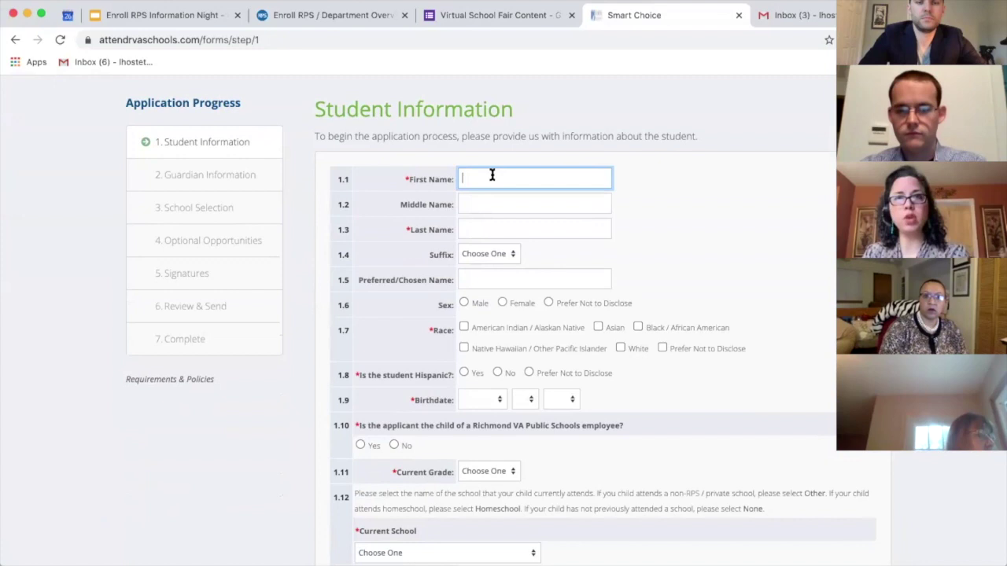
text(Test)
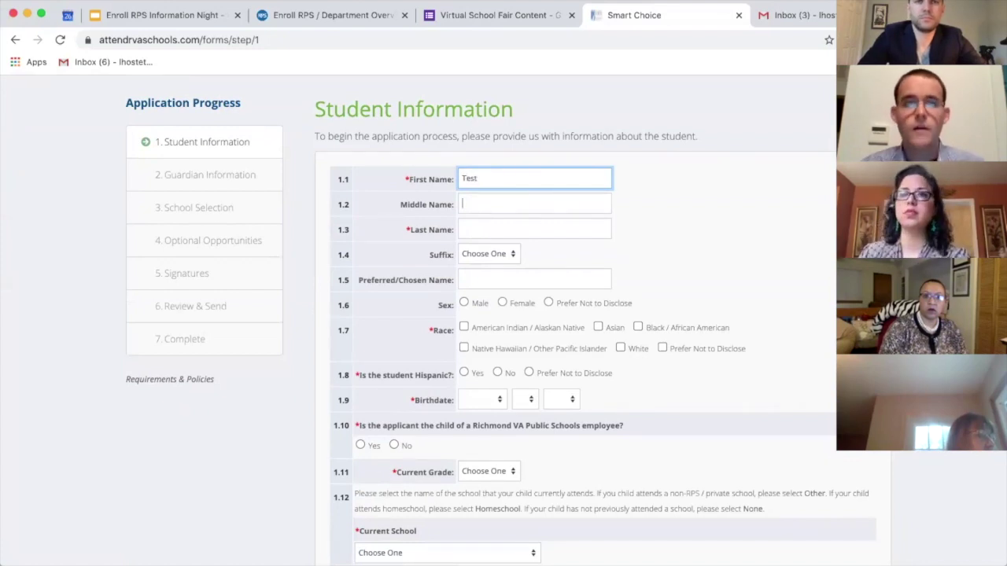
key(Tab)
text(Student)
key(Tab)
key(Tab)
key(Tab)
key(Tab)
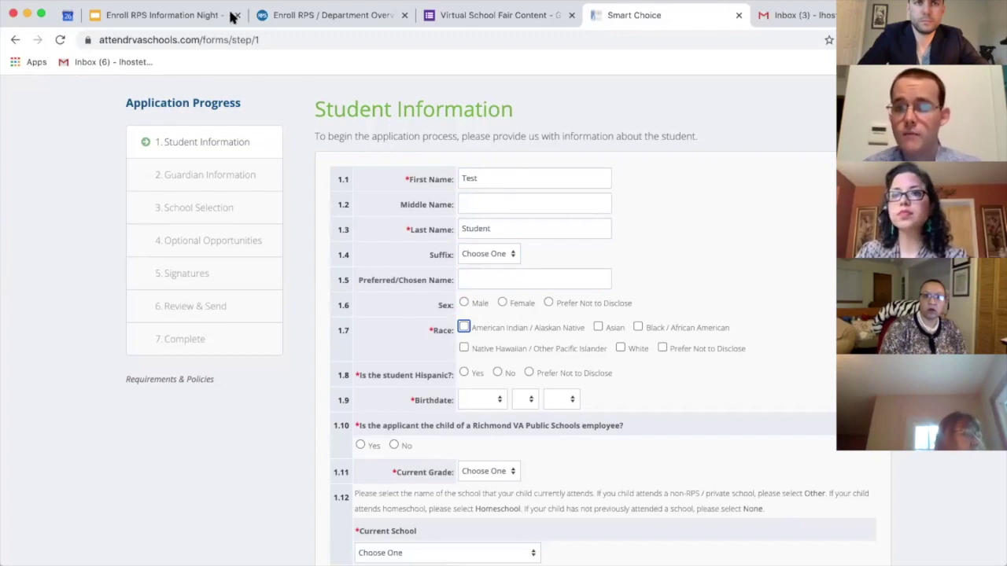
Step: Leave only White checked for race and answer Prefer Not to Disclose for the Hispanic question
scroll(478, 305, down, 1)
click(475, 301)
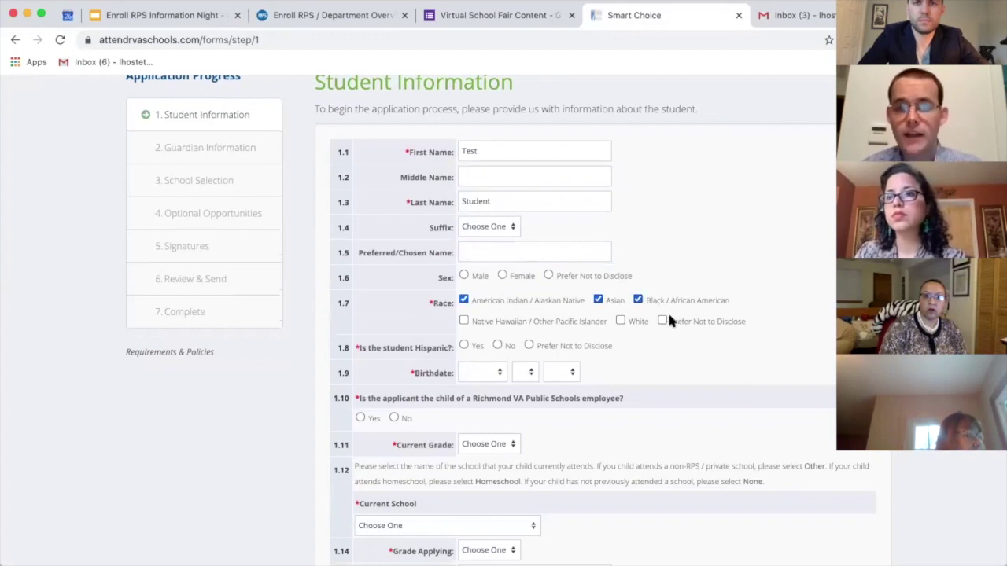
click(634, 319)
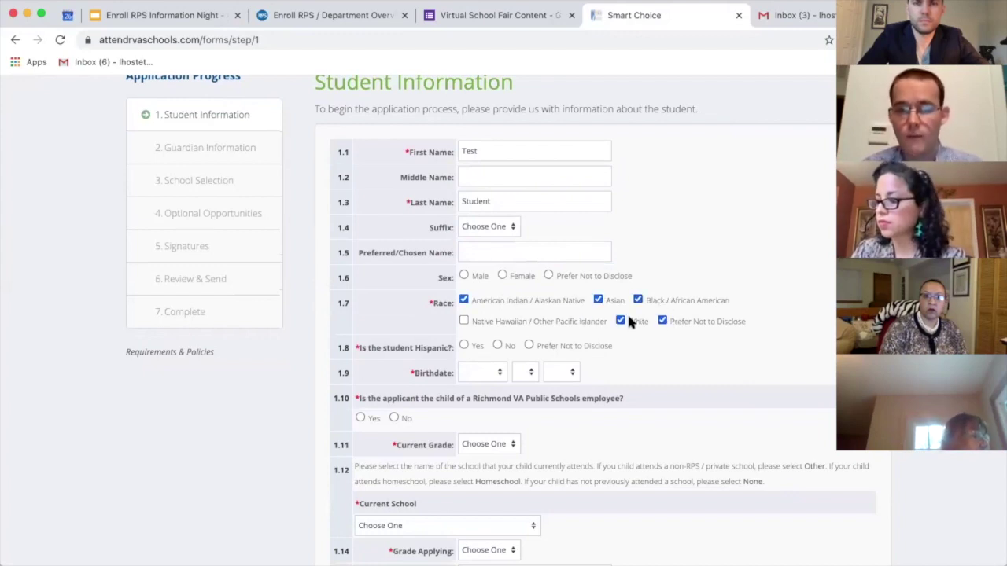
click(676, 320)
click(638, 301)
click(549, 300)
click(551, 318)
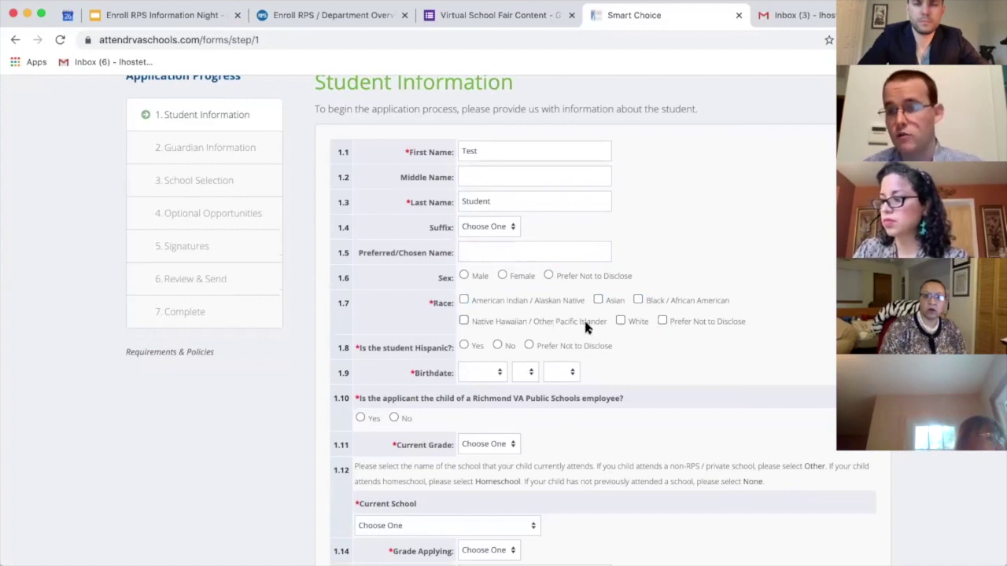
click(497, 346)
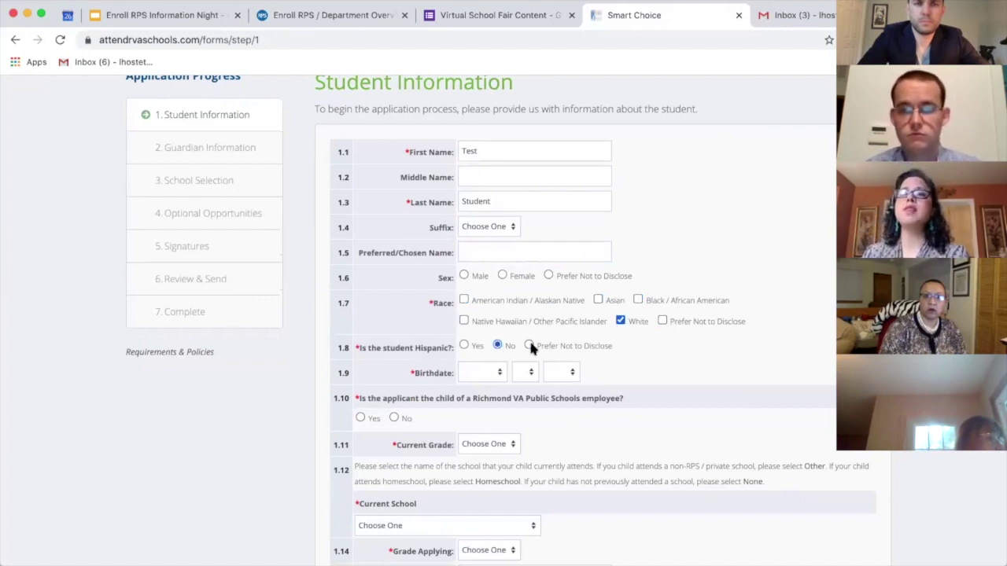
click(529, 347)
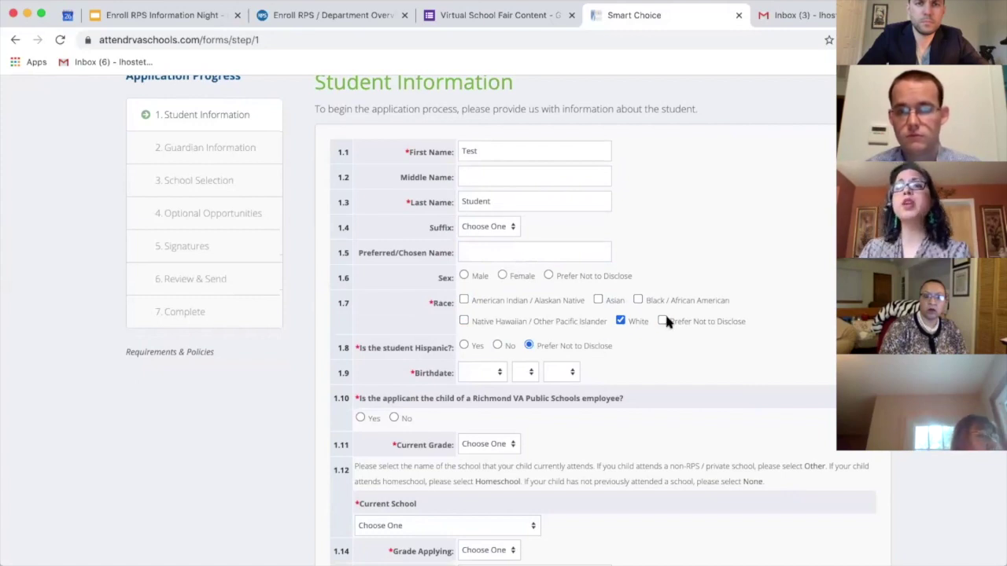
Step: Set the birthdate to 09/01/2016 and answer No to the RPS employee question
click(464, 372)
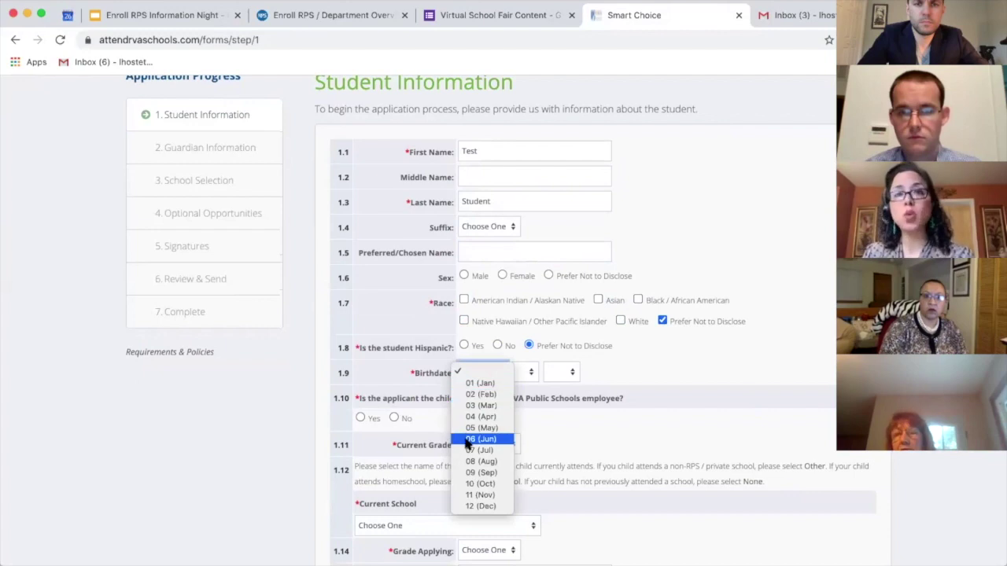
click(468, 472)
click(516, 371)
click(519, 384)
click(560, 372)
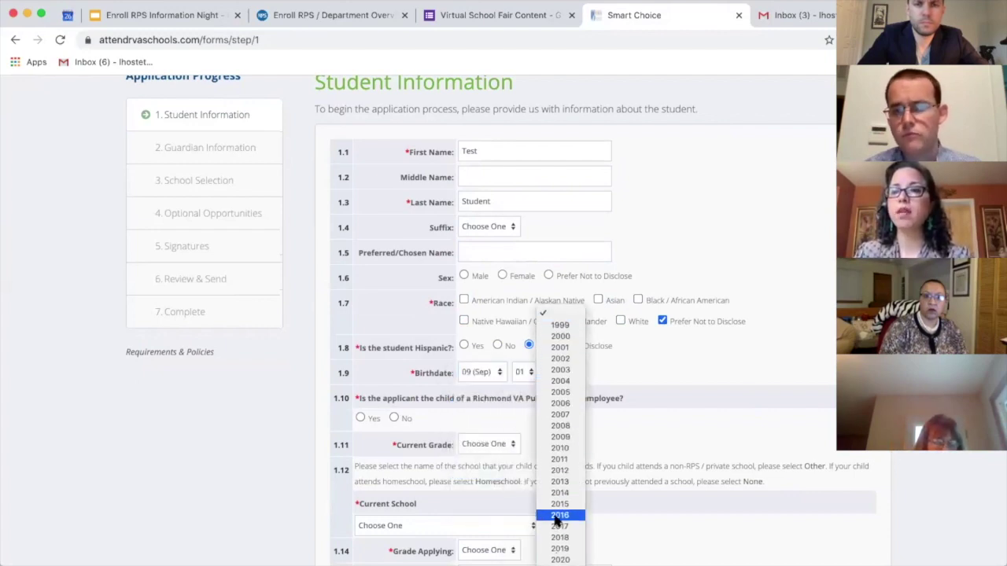
click(559, 513)
click(395, 418)
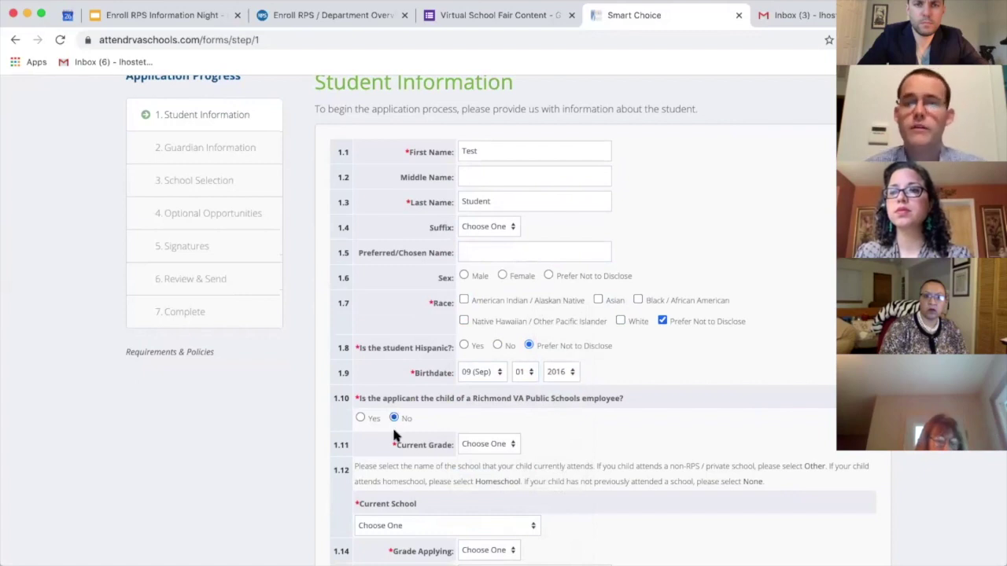
Step: Set current grade to PreK, current school to None, and grade applying for to K
scroll(406, 471, down, 3)
click(477, 283)
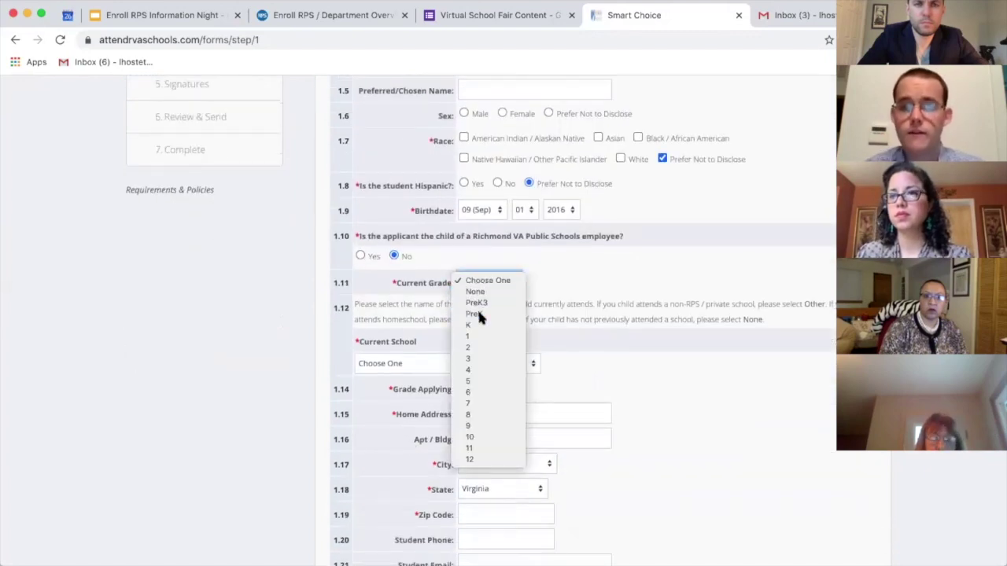
click(477, 308)
click(465, 363)
scroll(464, 364, down, 10)
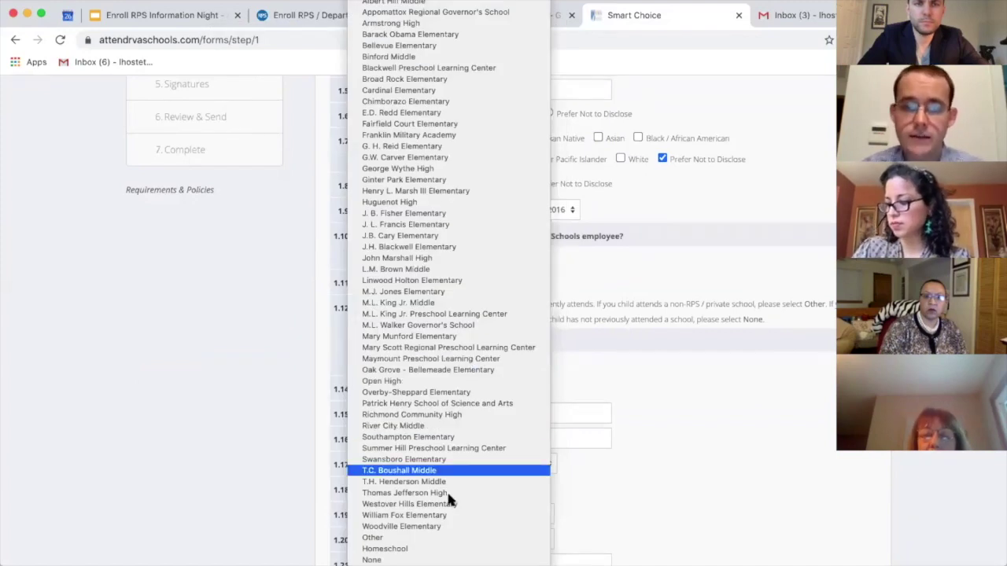
click(446, 560)
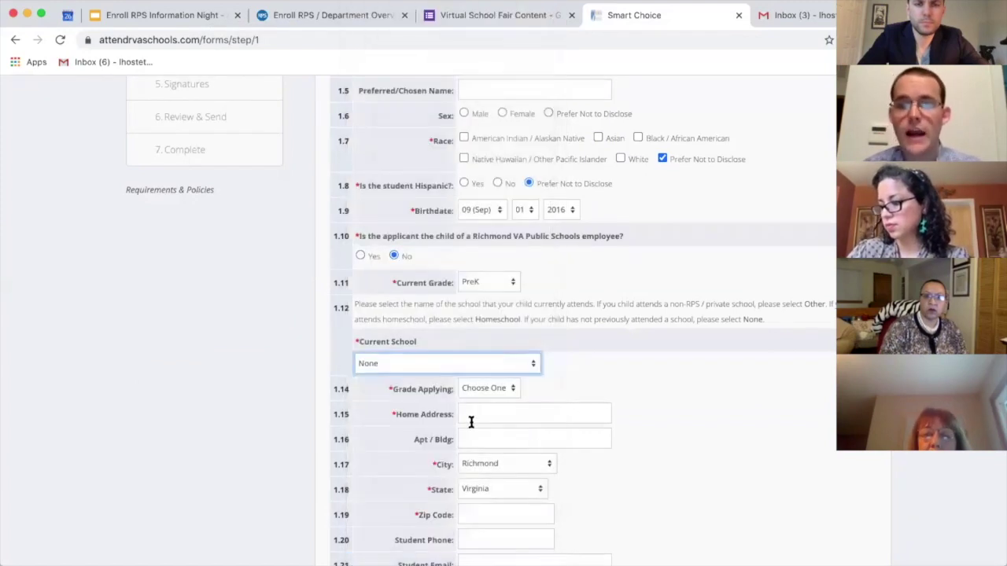
click(476, 389)
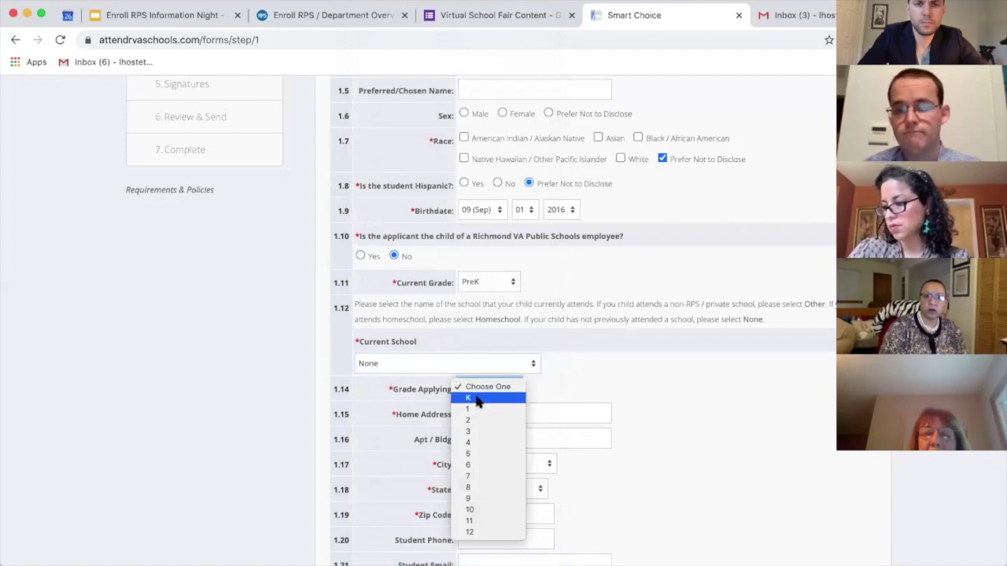
click(472, 399)
Step: Enter the student's home street address and zip code
click(477, 415)
text(900 E)
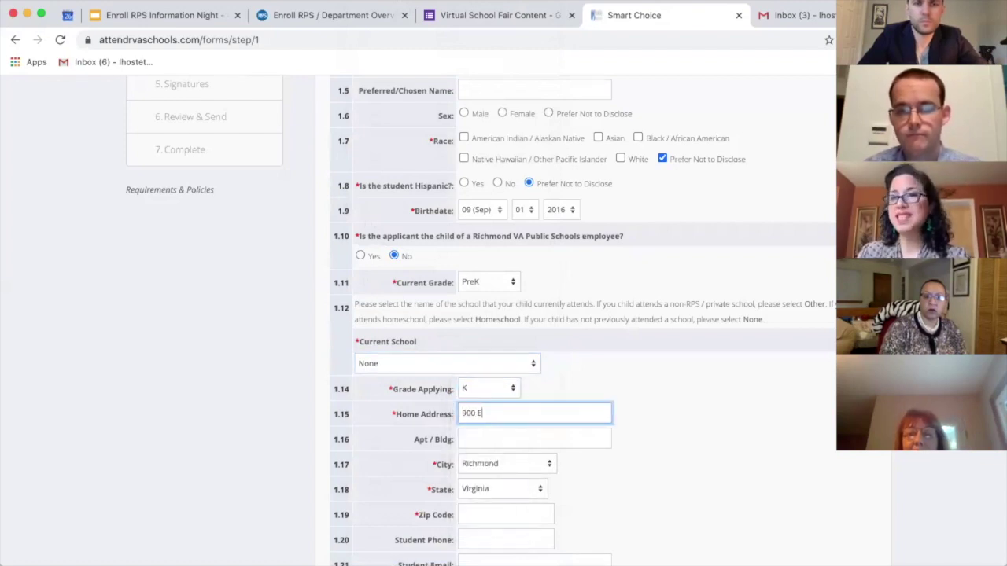
text( Broad Street)
key(Tab)
key(Tab)
text(23230)
Step: Try Homeschool as the current school, then set it back to None
scroll(478, 415, down, 1)
scroll(478, 417, down, 3)
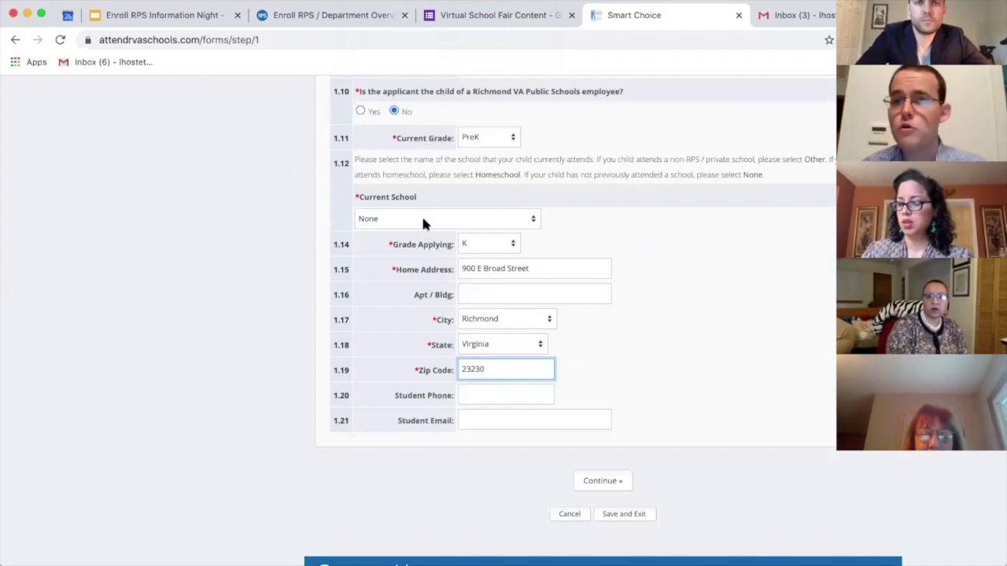
click(367, 218)
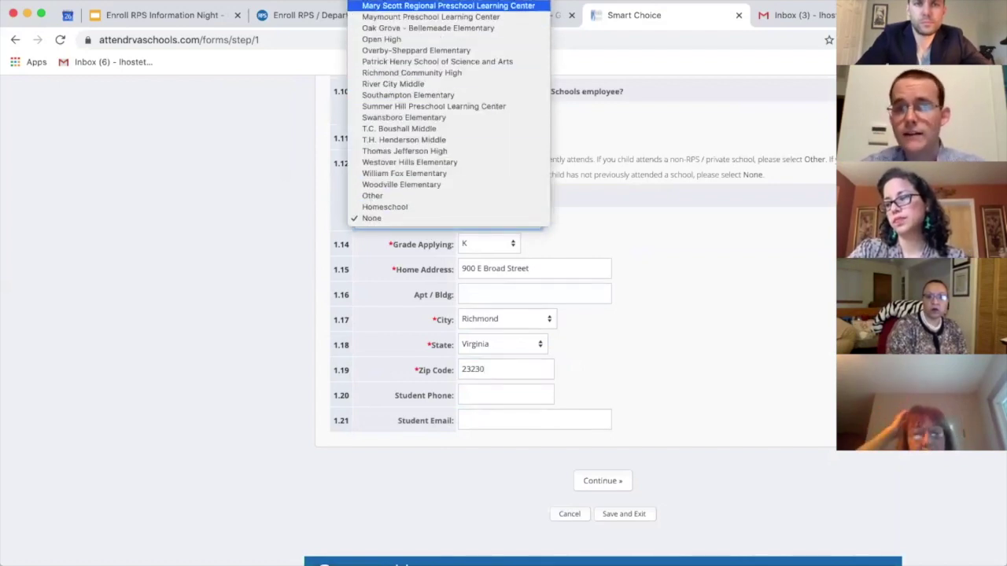
scroll(386, 7, up, 10)
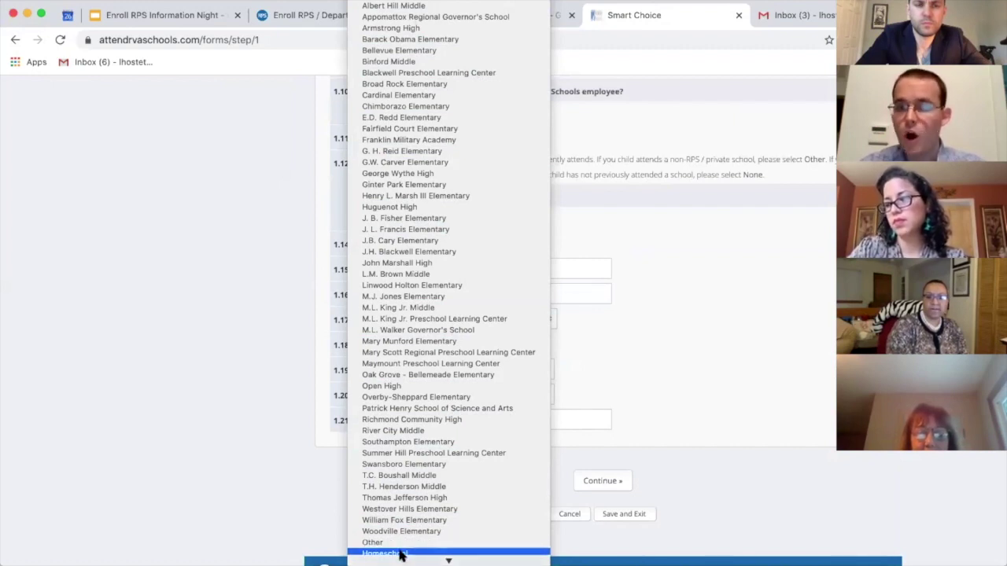
click(399, 554)
click(428, 223)
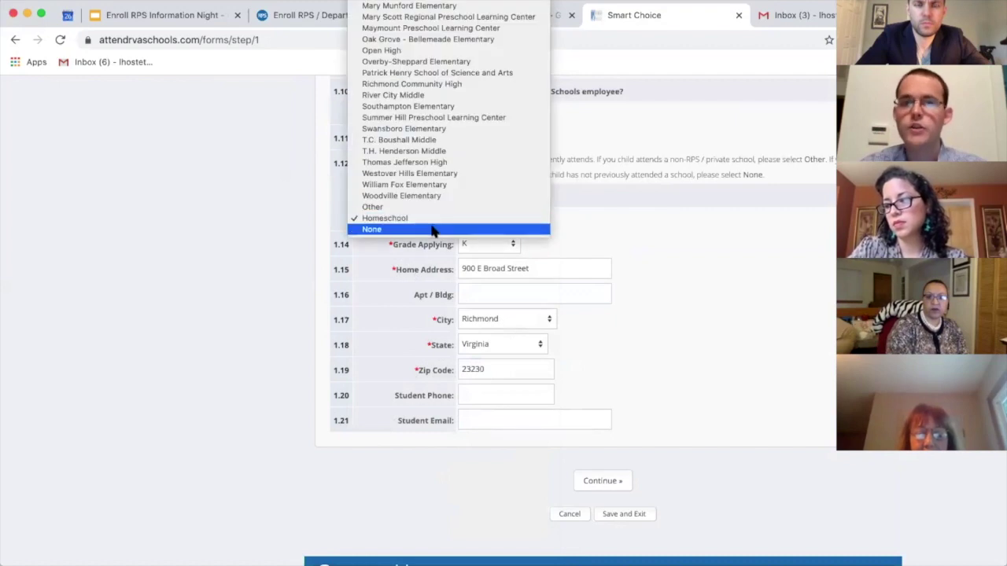
click(431, 226)
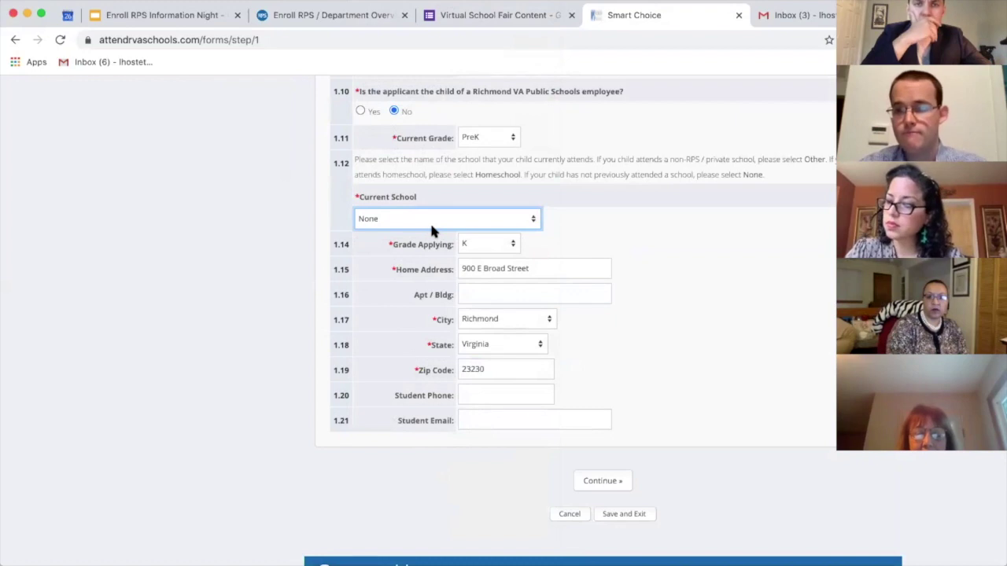
Step: Review the completed student page and submit it to continue
scroll(554, 228, up, 3)
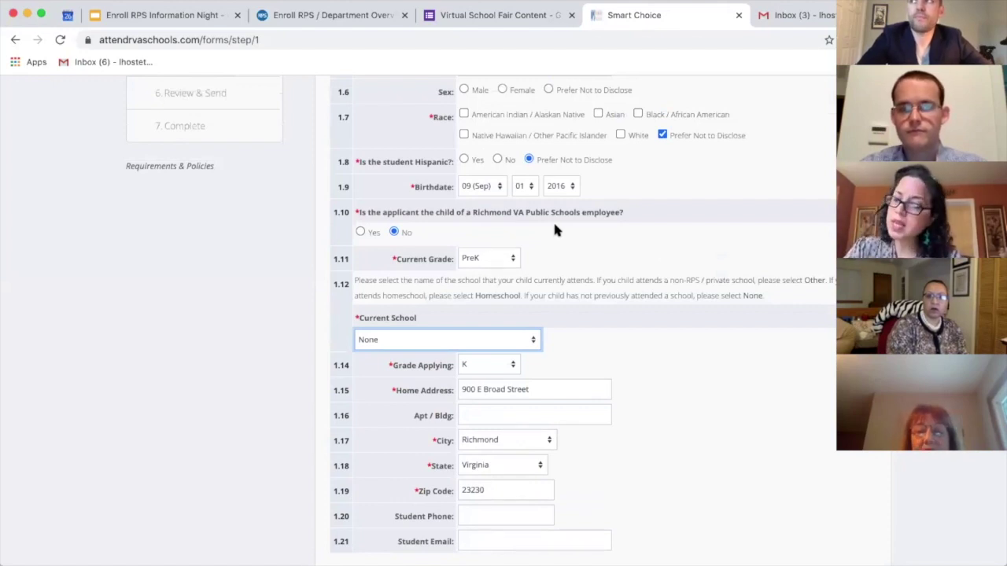
scroll(626, 316, down, 3)
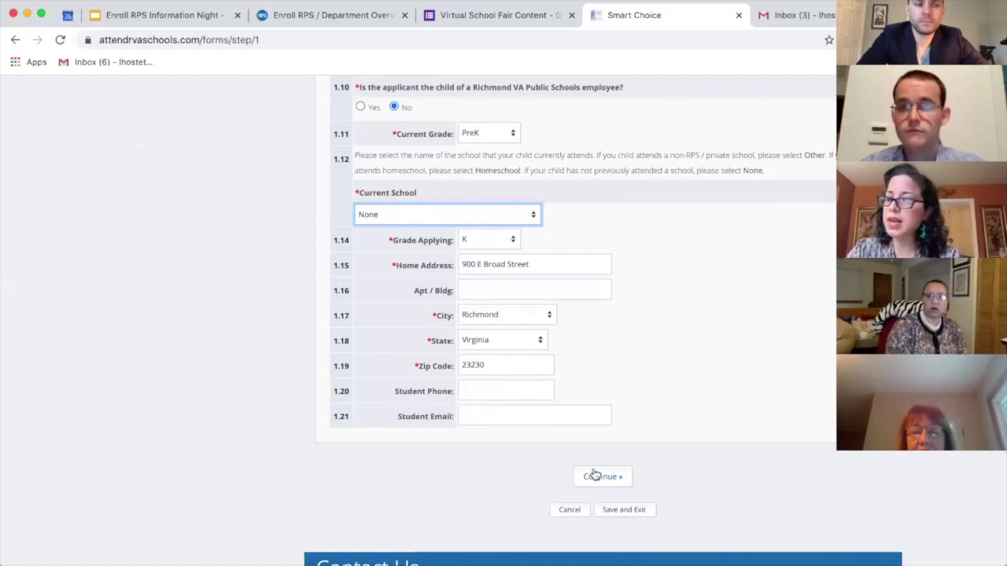
click(594, 475)
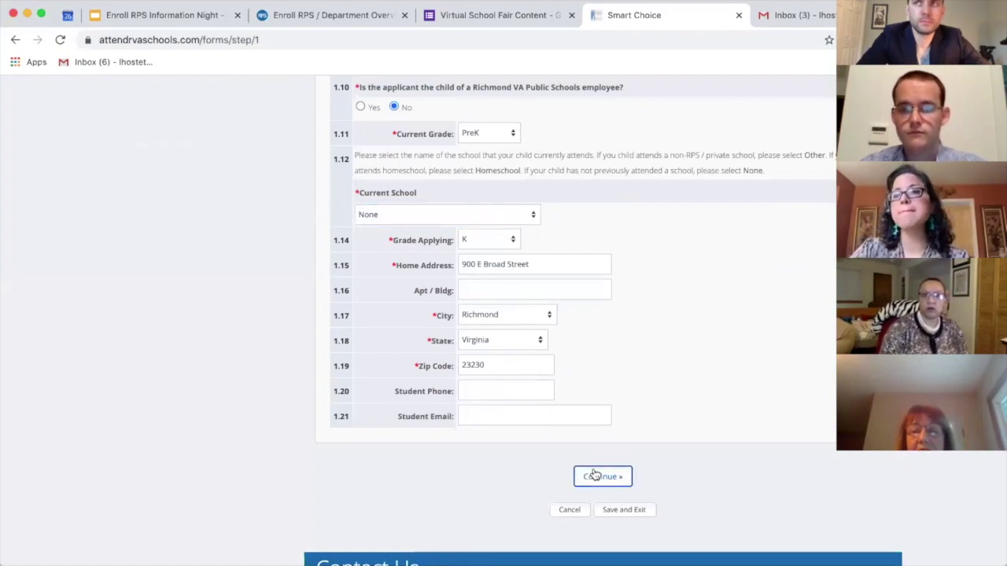
click(594, 473)
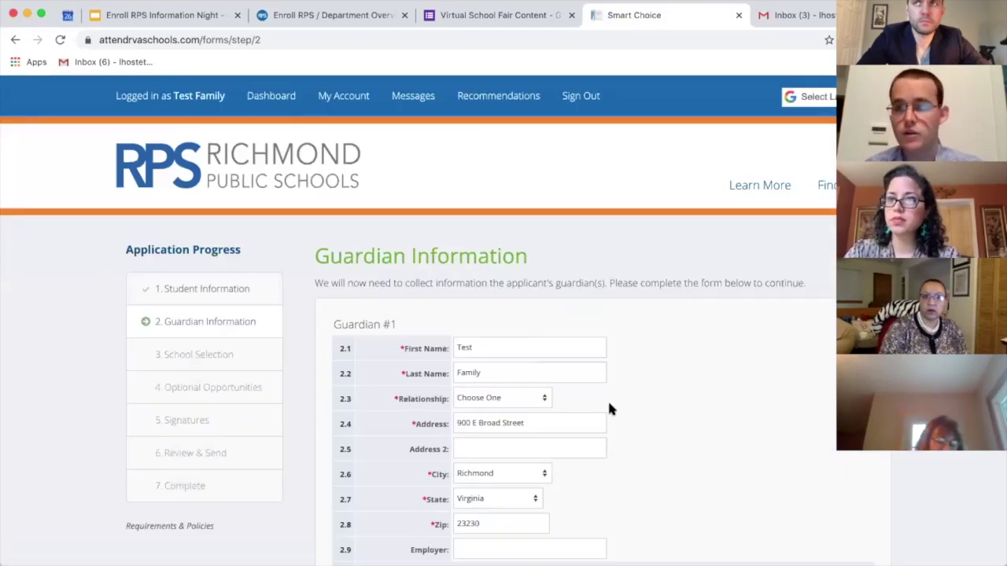
Step: Set the guardian relationship to Mother after showing the Other - Please Specify option
scroll(609, 409, down, 2)
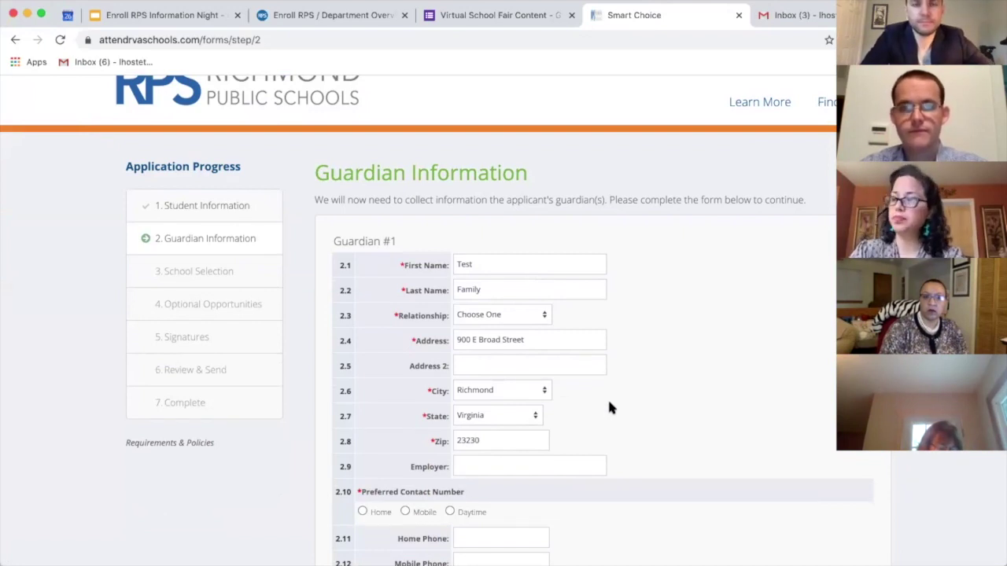
click(534, 309)
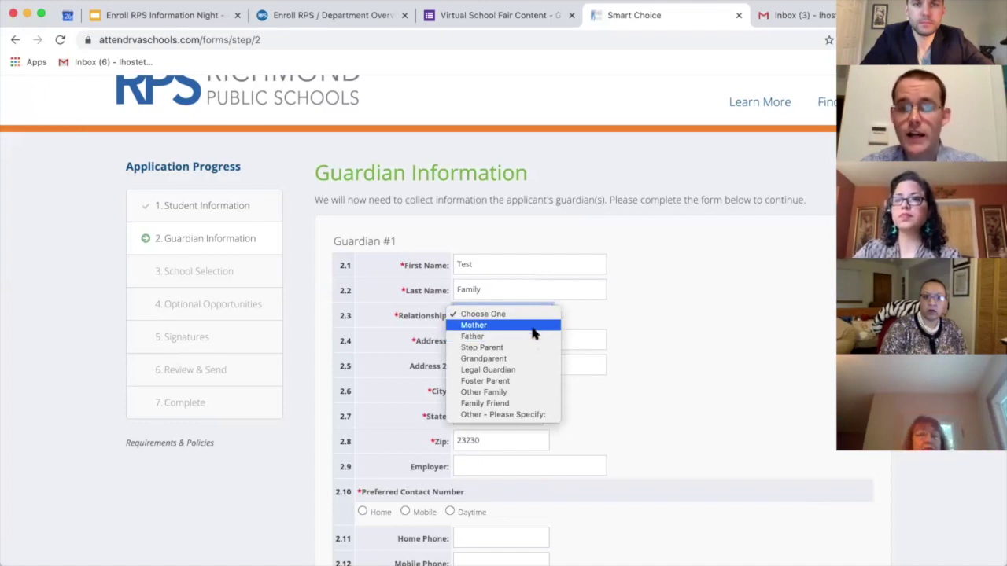
click(520, 325)
click(518, 322)
click(503, 404)
click(473, 324)
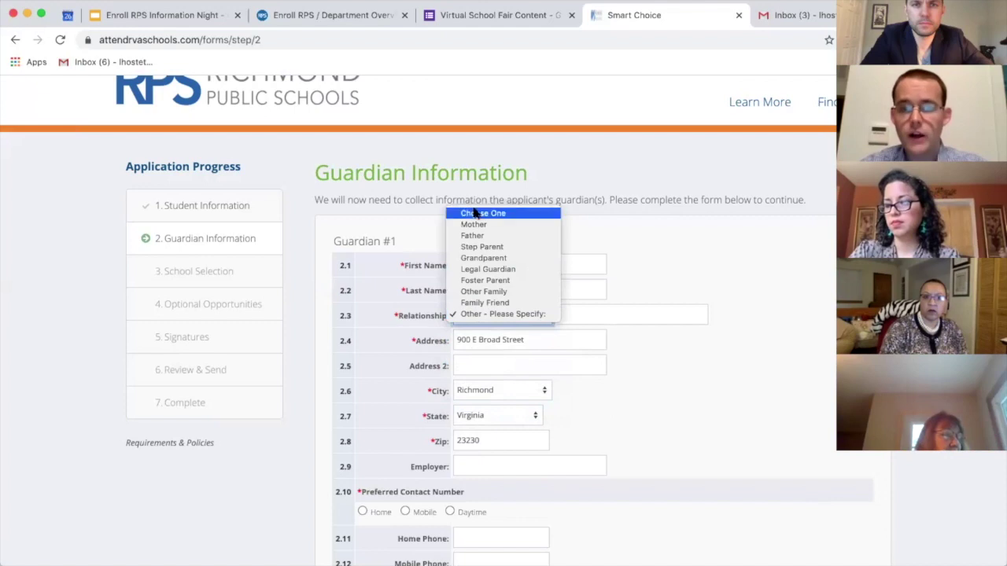
click(495, 225)
Step: Make Mobile the preferred contact and enter the guardian's mobile phone number
scroll(423, 402, down, 3)
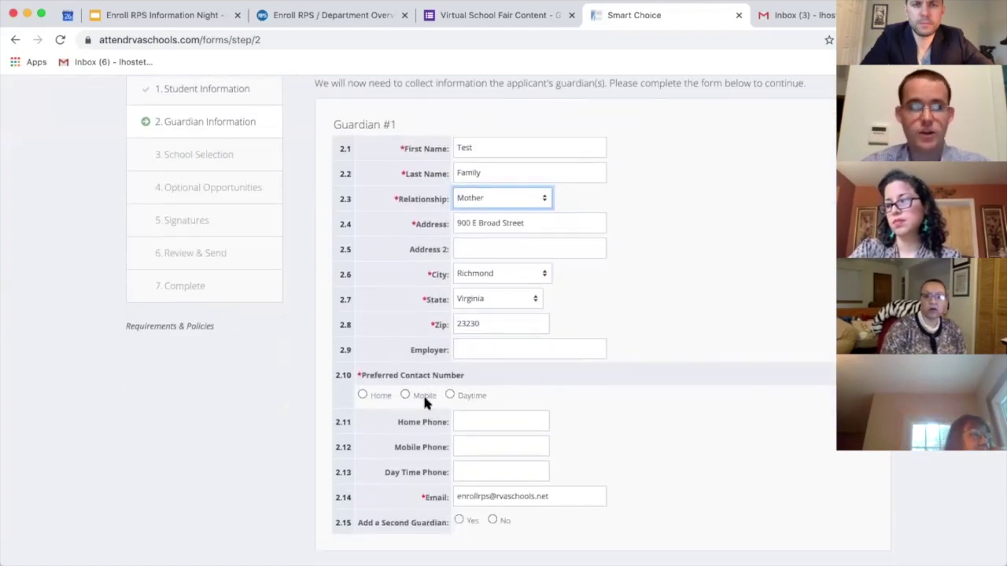
click(405, 395)
click(479, 449)
text((123) 456-7890)
Step: Show the second-guardian fields, then answer No to adding a second guardian
scroll(388, 439, down, 2)
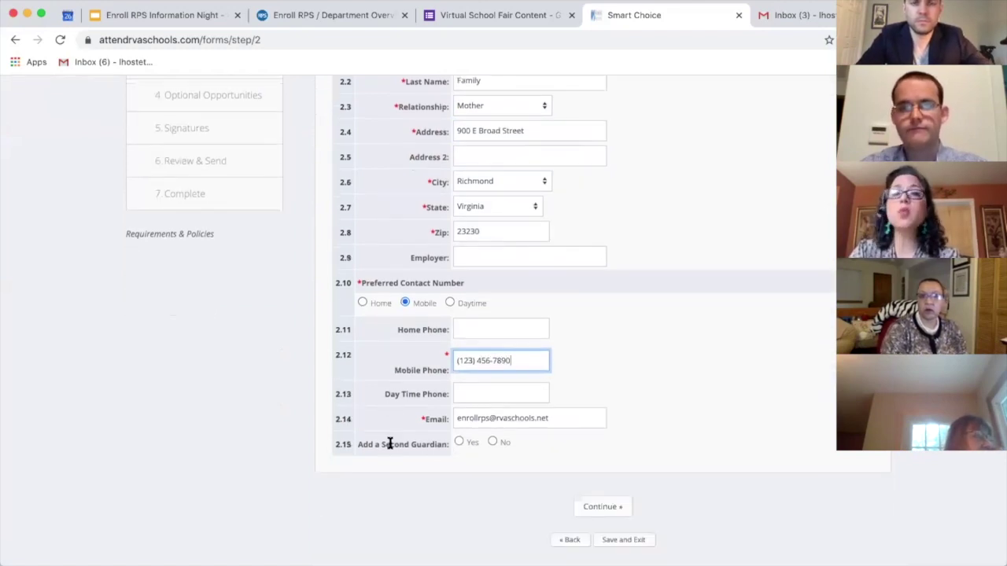
click(460, 443)
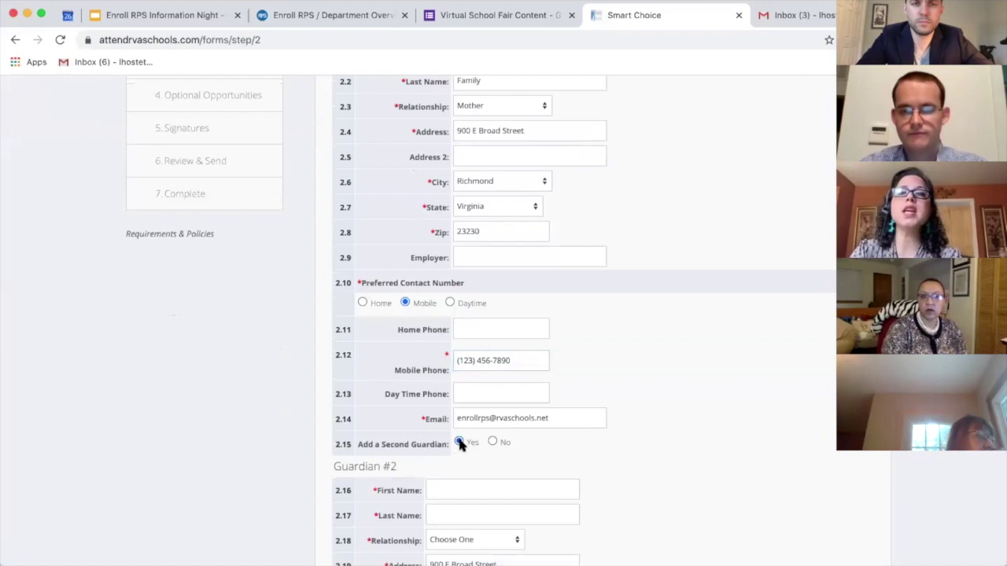
scroll(460, 441, down, 5)
scroll(460, 440, down, 3)
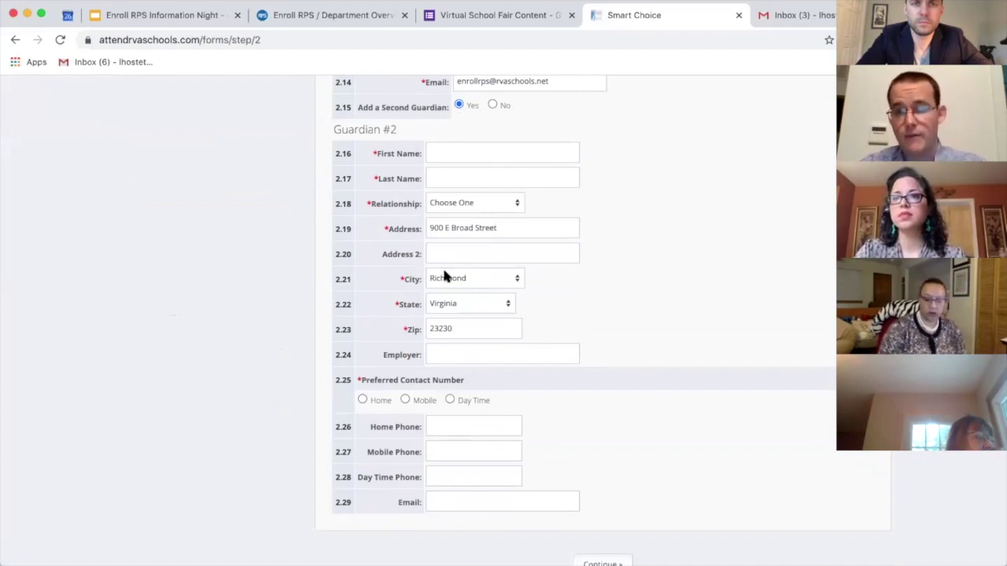
click(493, 105)
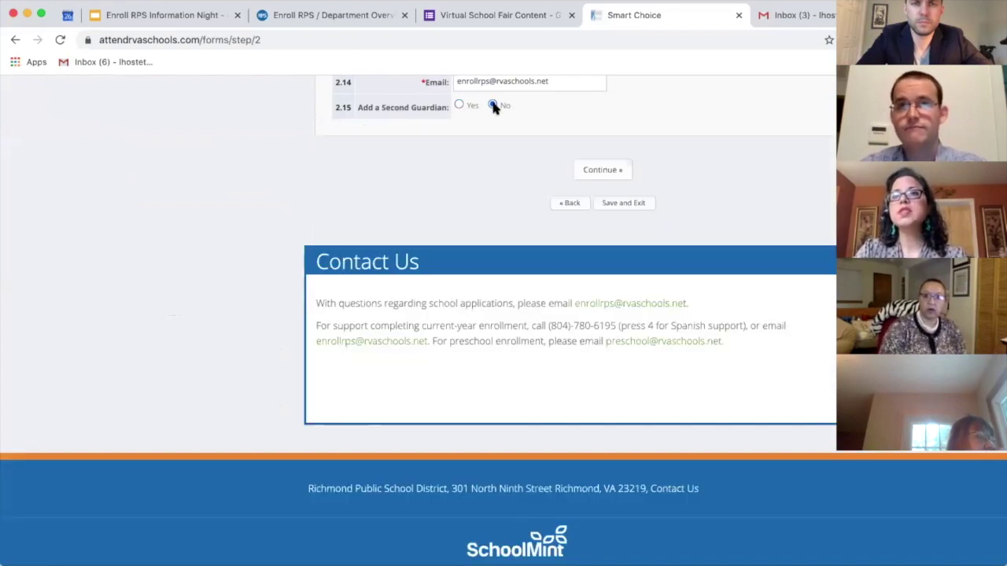
scroll(500, 135, up, 3)
scroll(500, 141, up, 5)
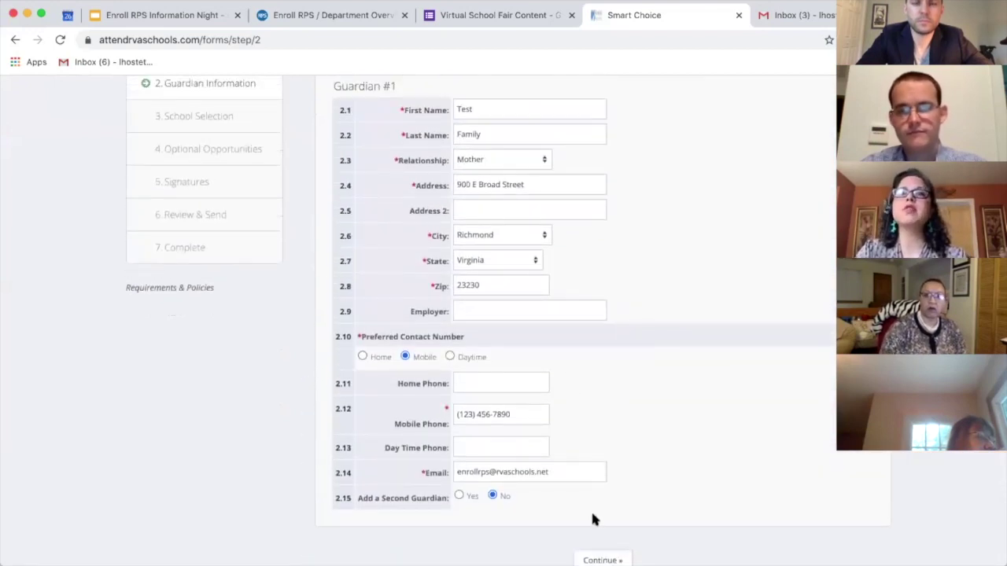
scroll(591, 512, down, 1)
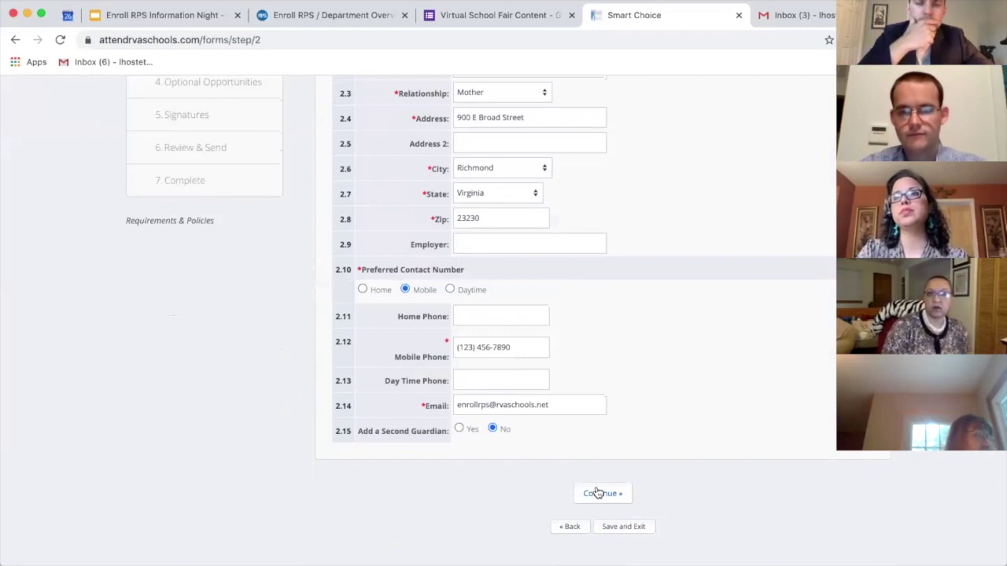
Step: Move on to School Selection and browse the list of elementary schools
click(598, 493)
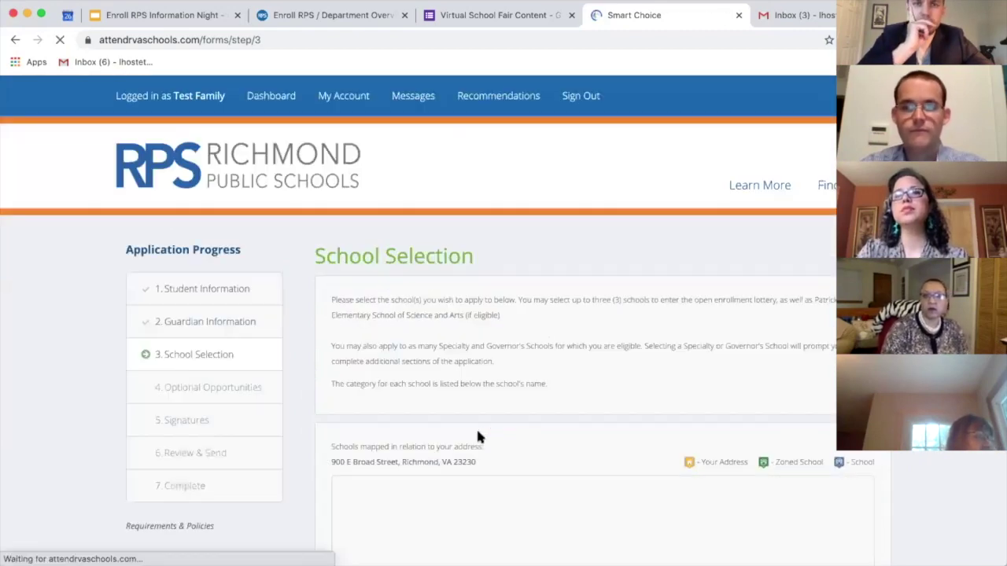
scroll(320, 387, down, 1)
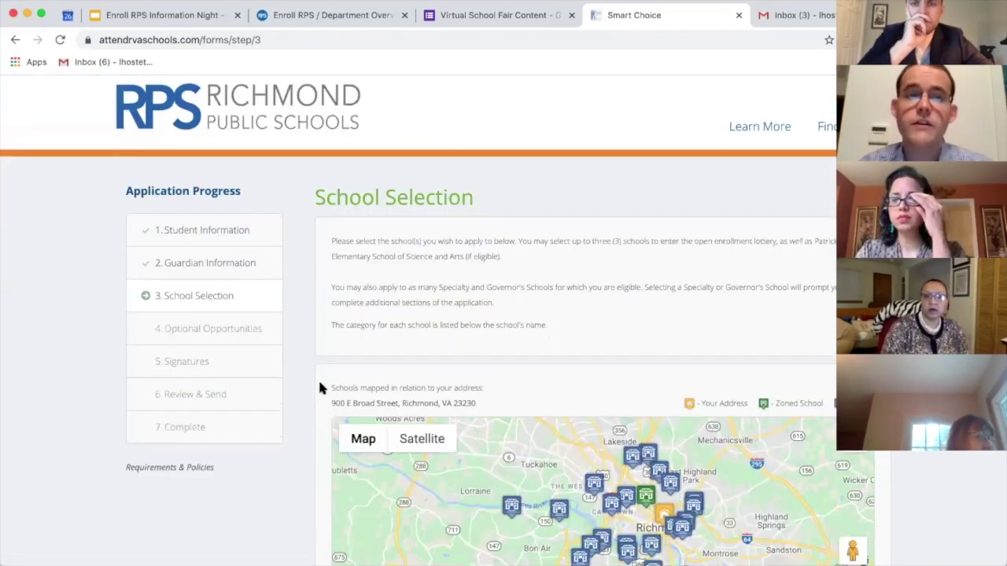
scroll(303, 437, down, 3)
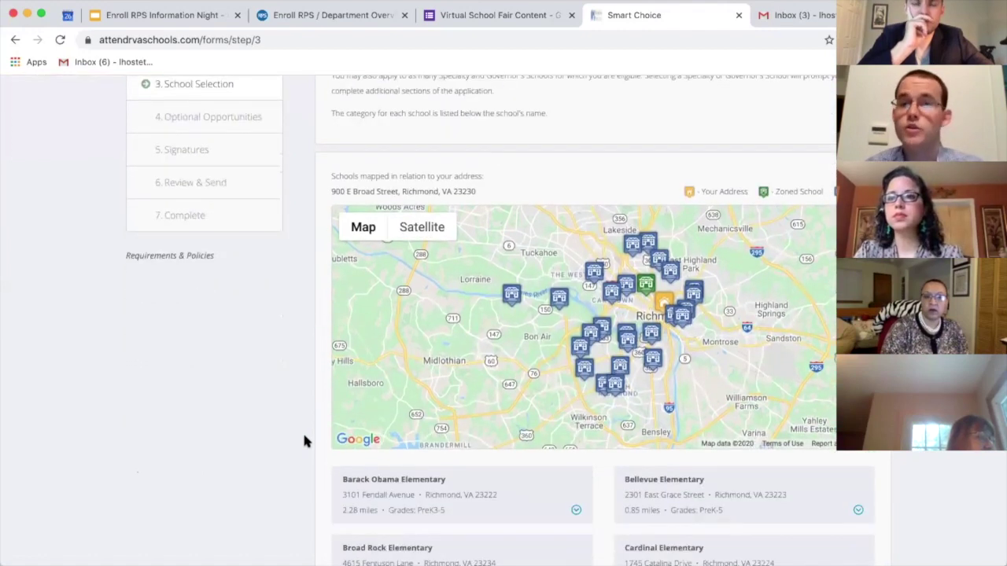
scroll(306, 442, down, 3)
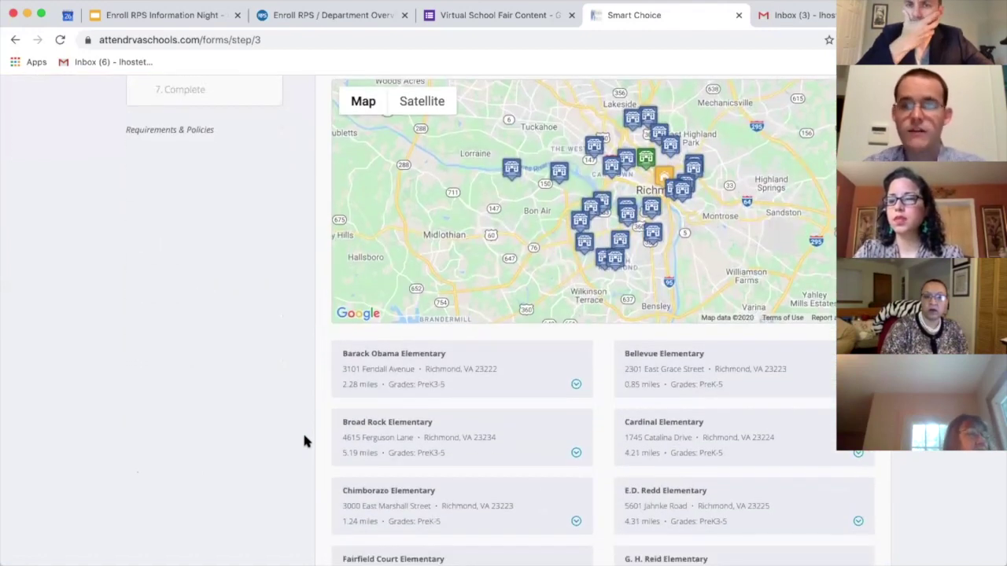
scroll(306, 441, down, 5)
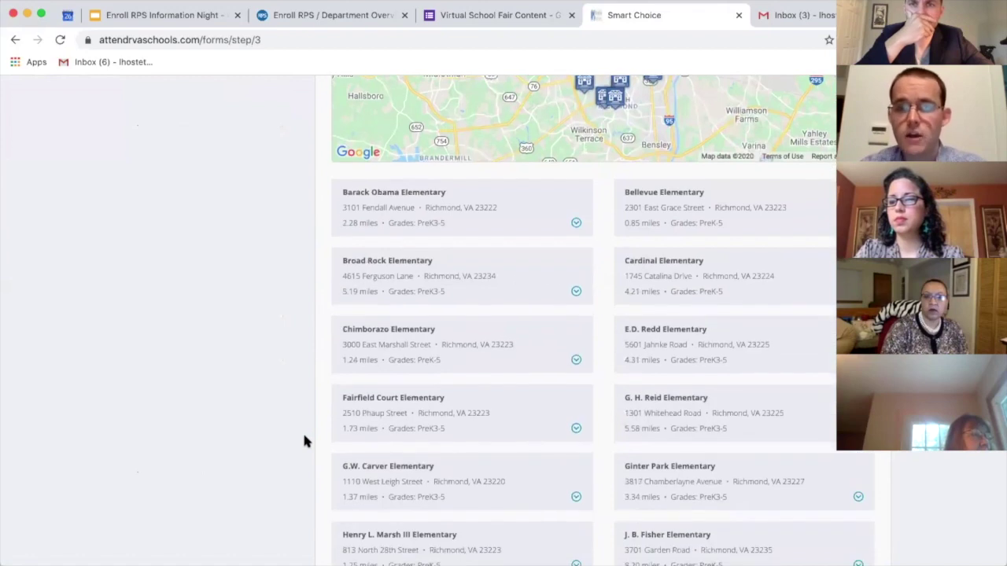
scroll(305, 441, down, 1)
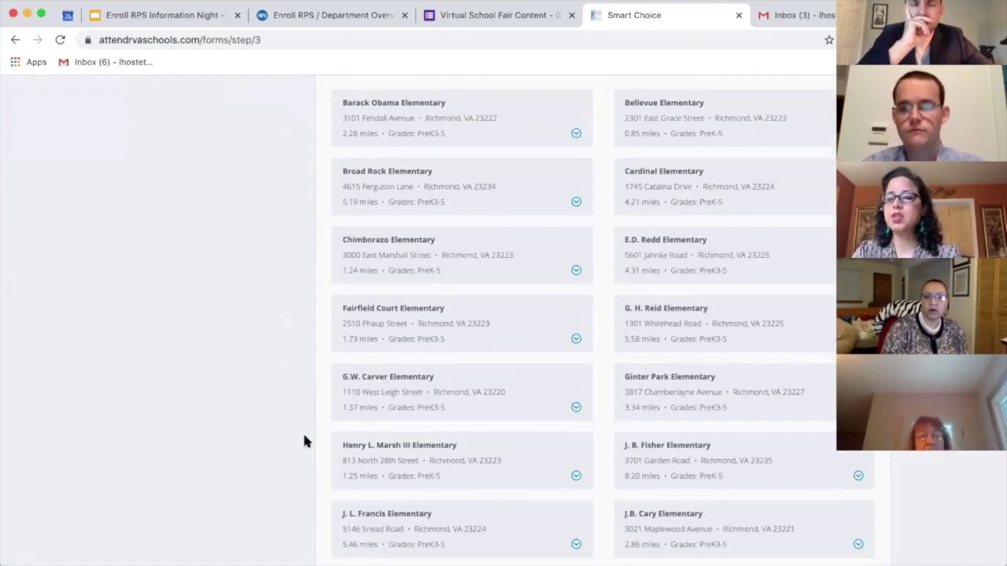
scroll(305, 441, up, 3)
scroll(306, 442, up, 2)
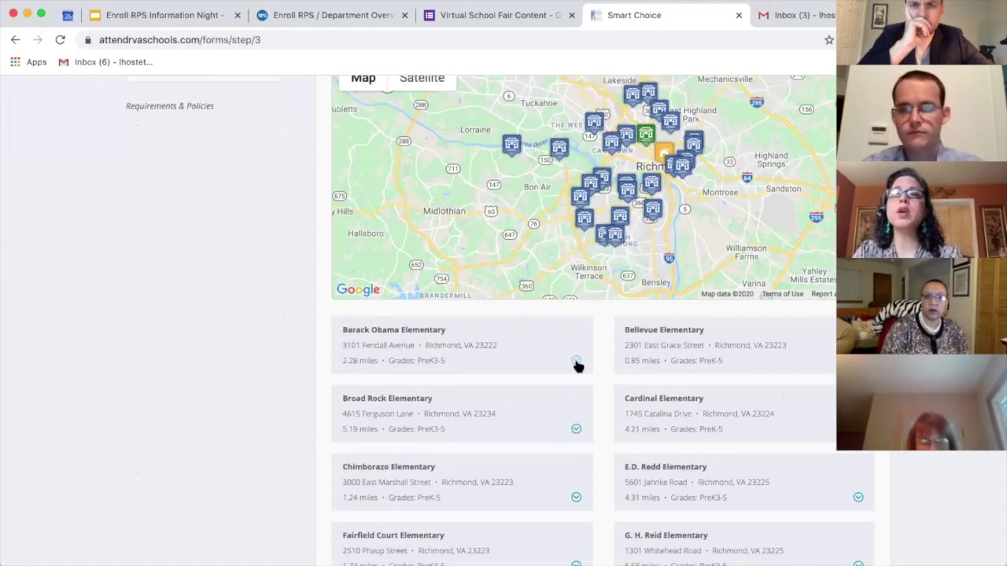
Step: Choose Barack Obama and Bellevue Elementary for open enrollment, then check and uncheck Broad Rock
click(576, 363)
click(349, 407)
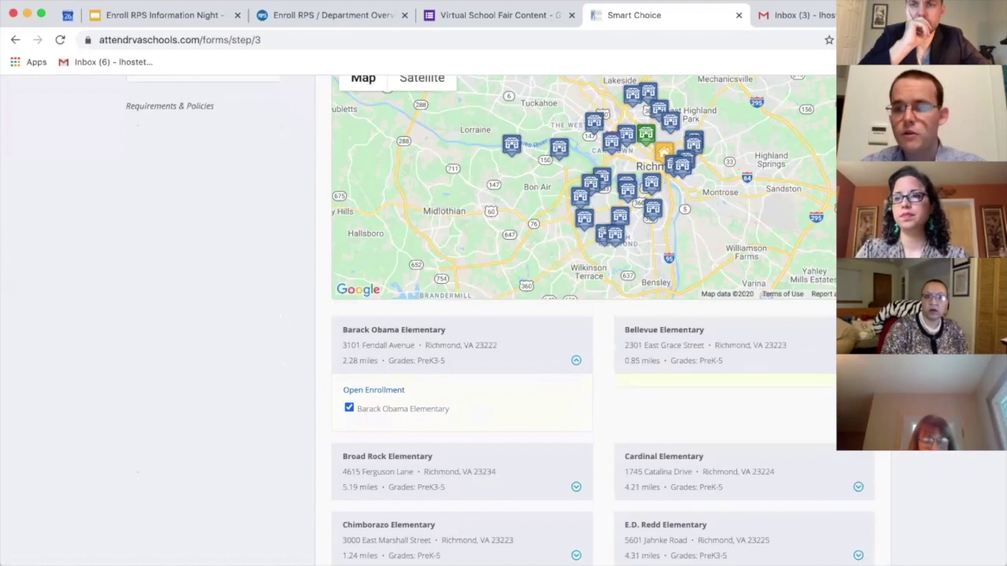
click(632, 407)
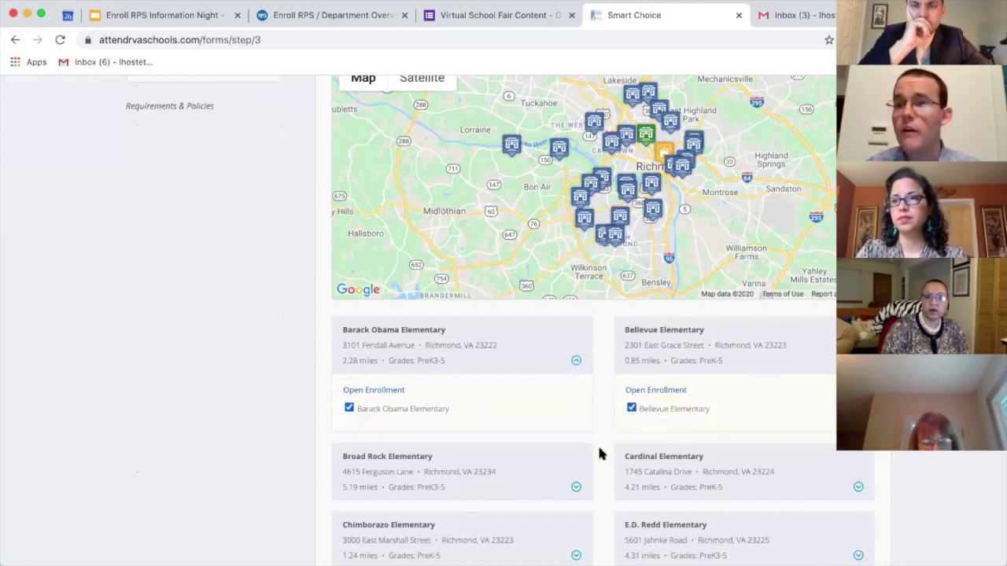
scroll(599, 454, down, 1)
click(576, 443)
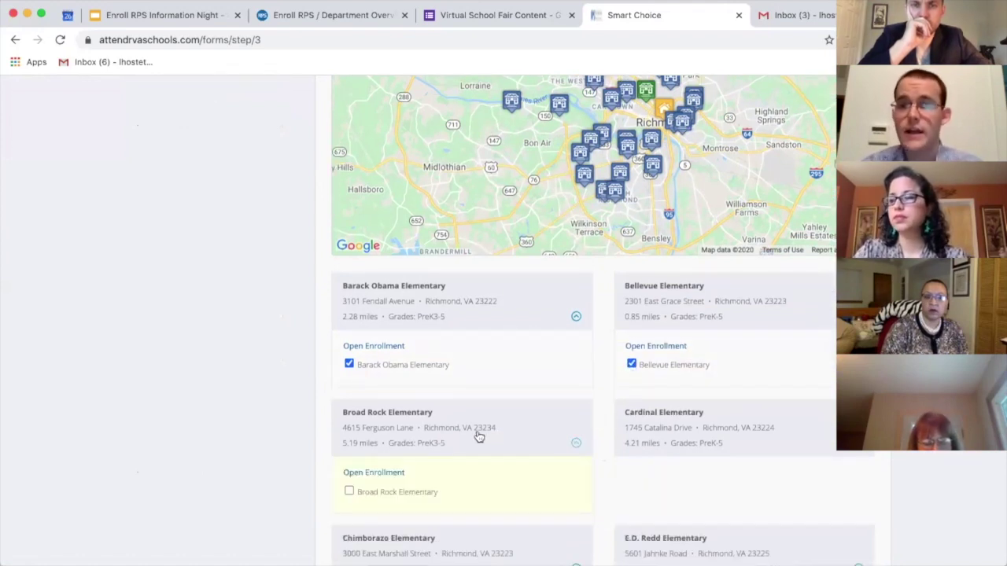
click(348, 492)
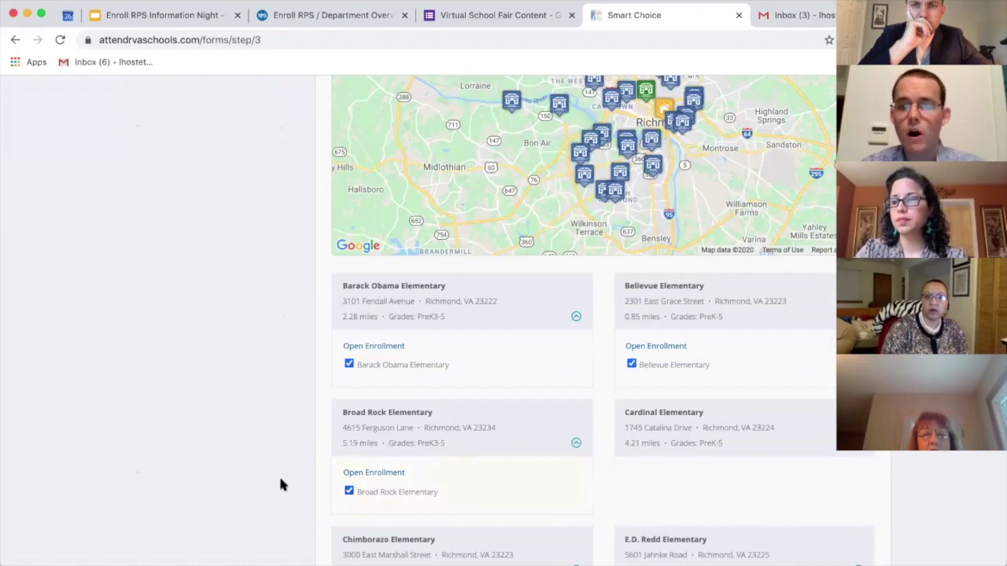
scroll(281, 486, down, 2)
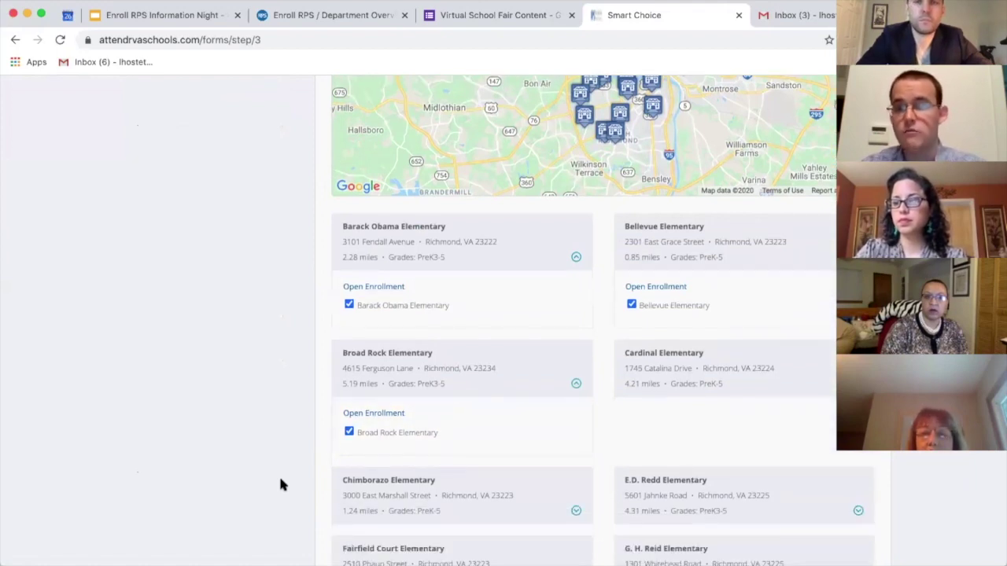
click(349, 431)
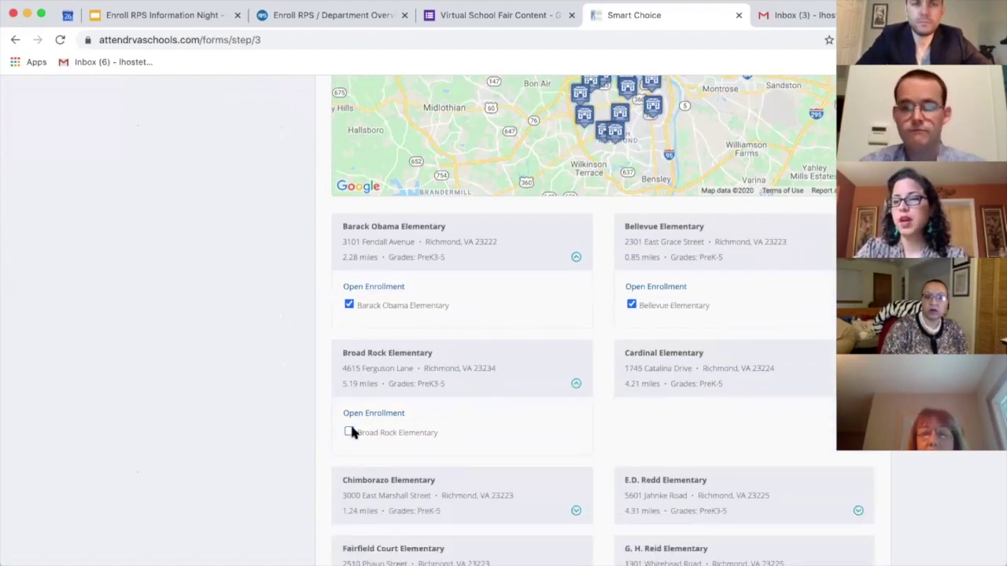
Step: Try choosing zoned school G.W. Carver Elementary, which is rejected as invalid
scroll(352, 432, down, 2)
scroll(352, 435, down, 5)
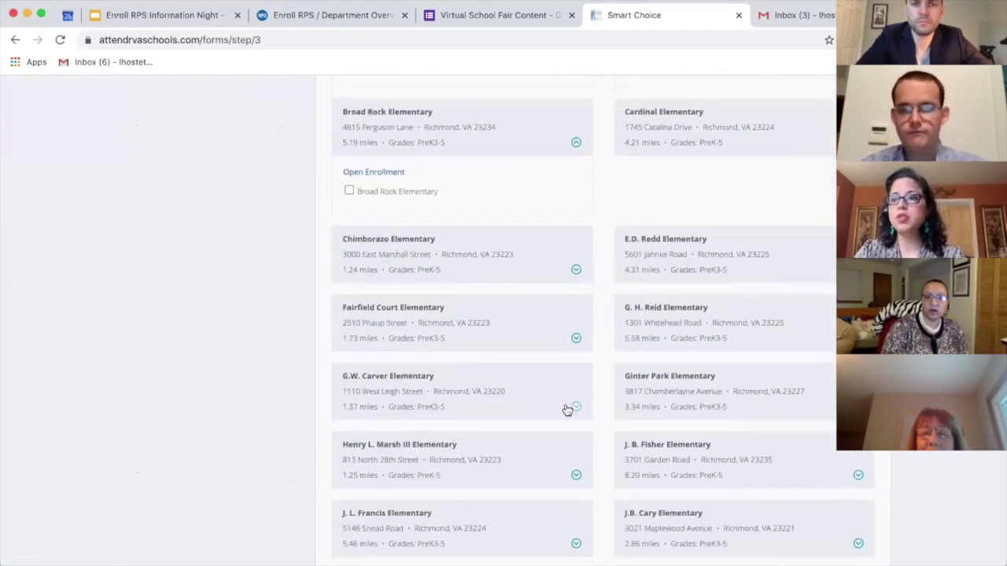
click(575, 408)
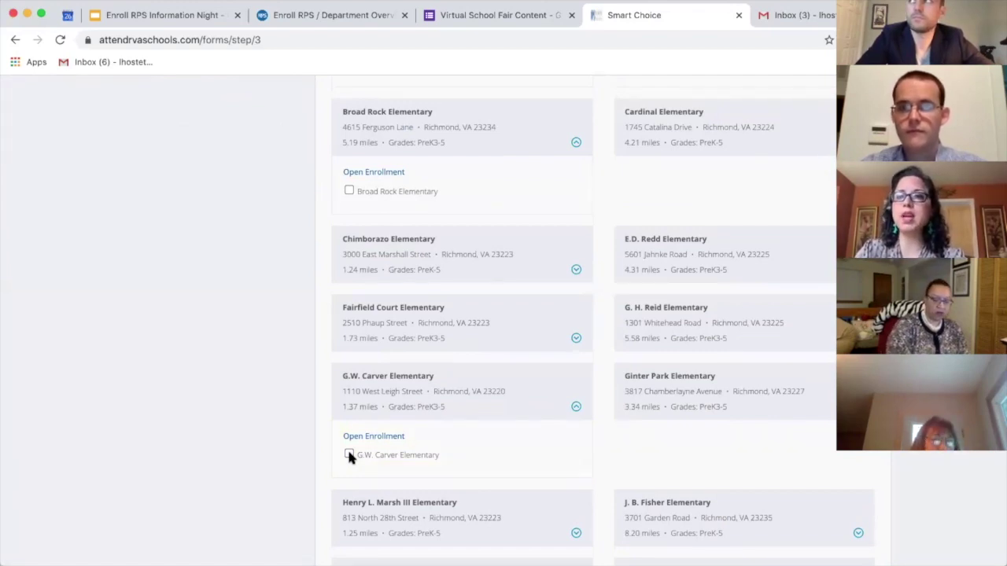
click(349, 455)
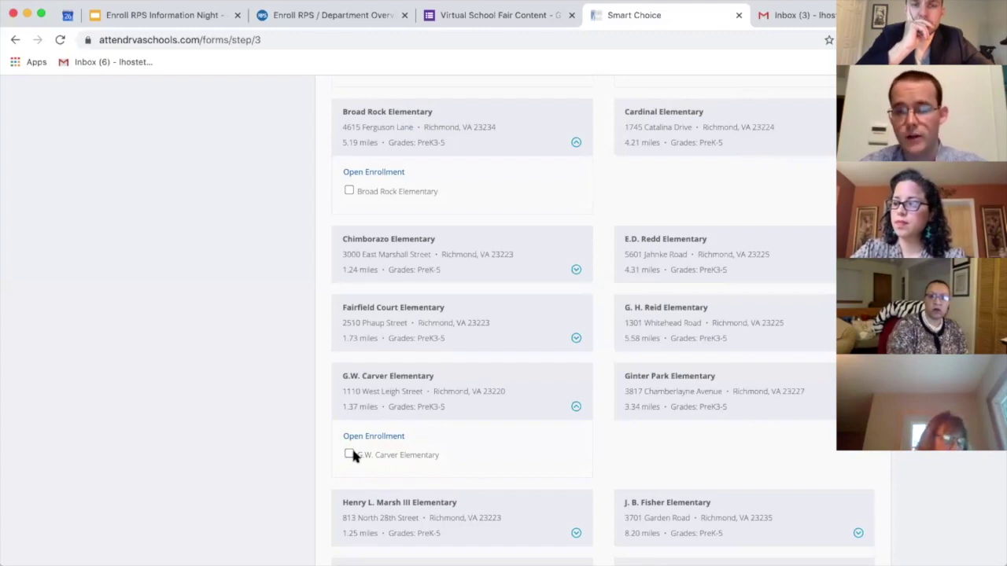
scroll(350, 456, down, 5)
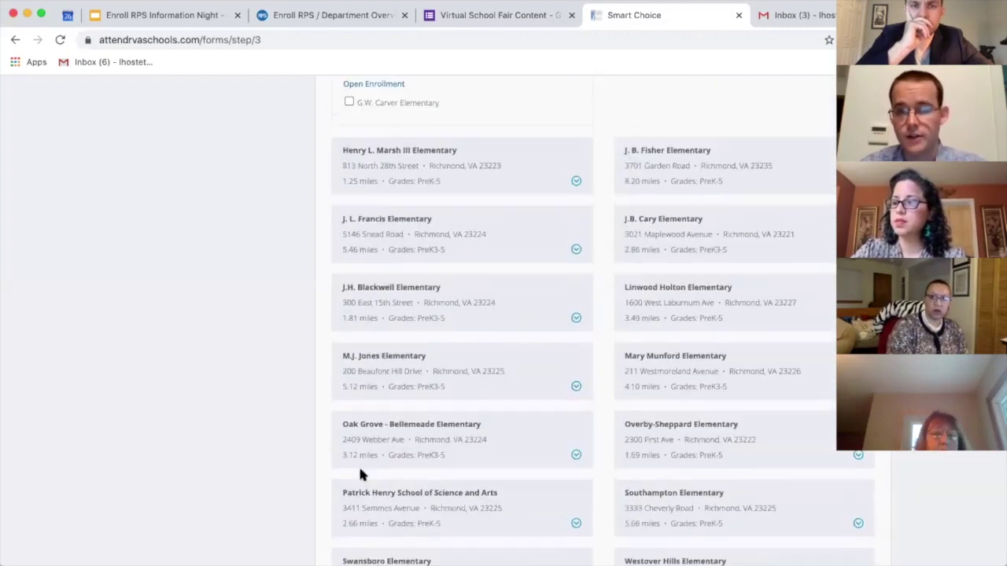
scroll(361, 475, down, 1)
Step: Choose Patrick Henry School of Science and Arts as a charter school and retry G.W. Carver
click(370, 437)
click(349, 492)
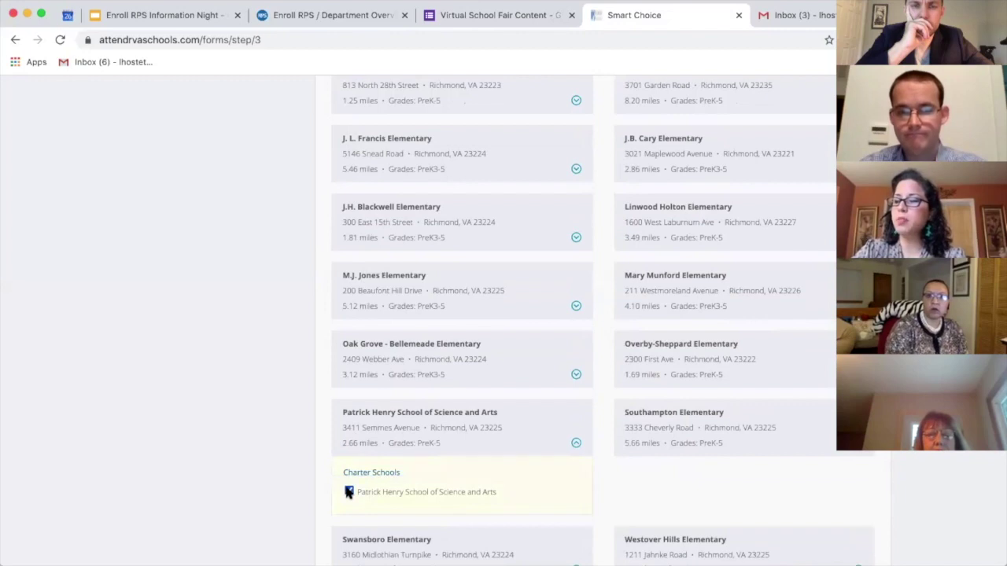
scroll(355, 319, up, 6)
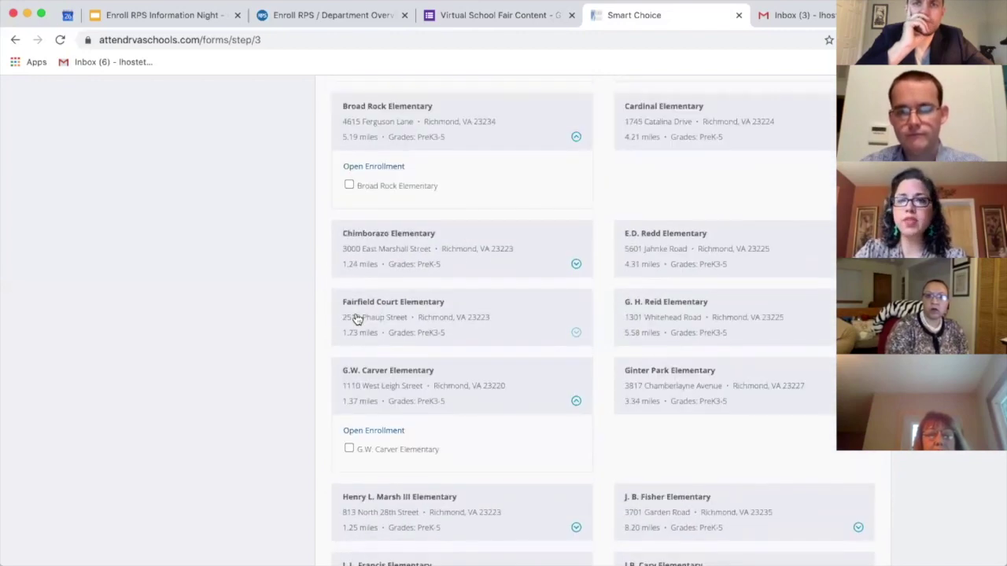
scroll(356, 318, up, 1)
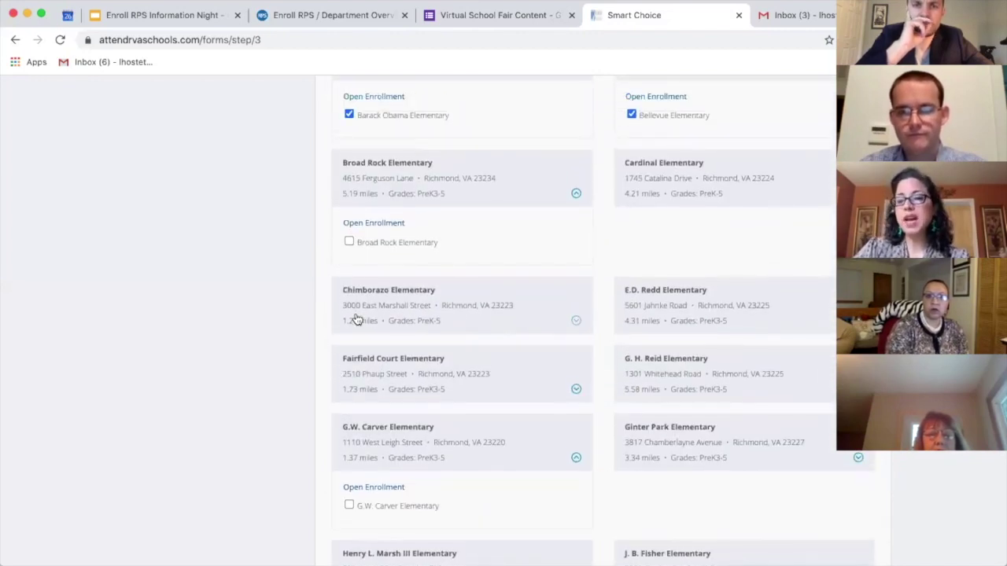
scroll(356, 319, up, 1)
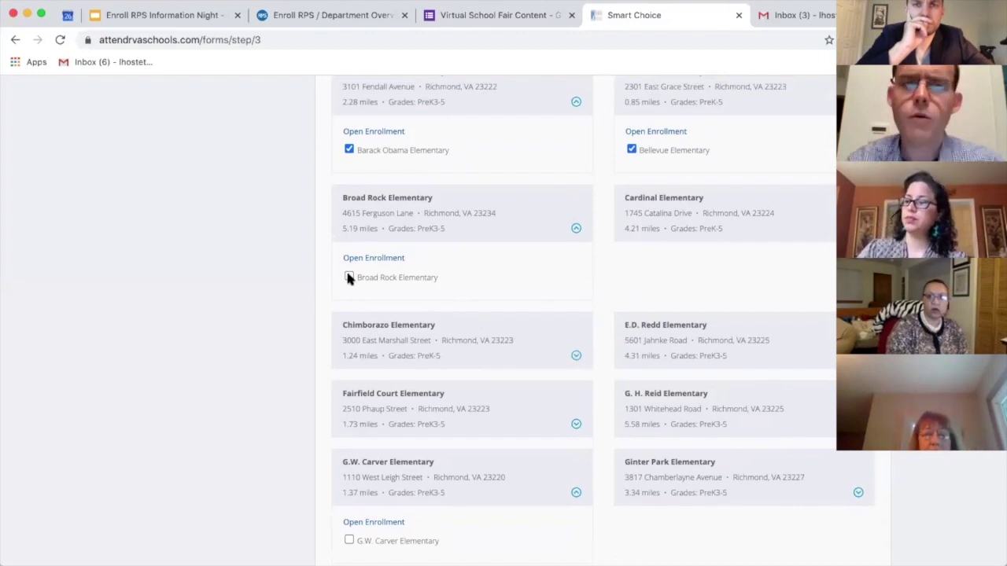
click(349, 541)
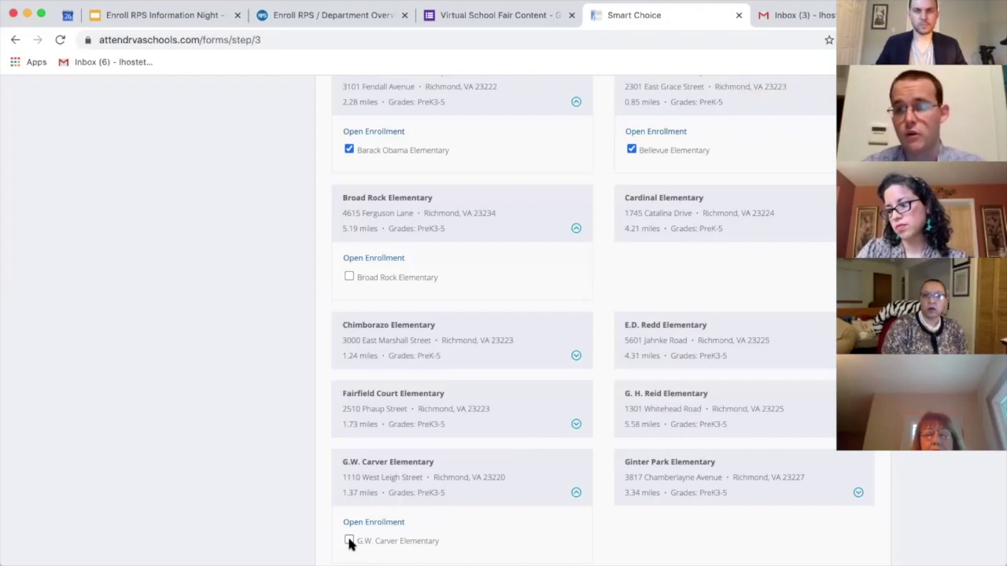
Step: Re-select Broad Rock Elementary for open enrollment and continue to the Siblings step
click(348, 278)
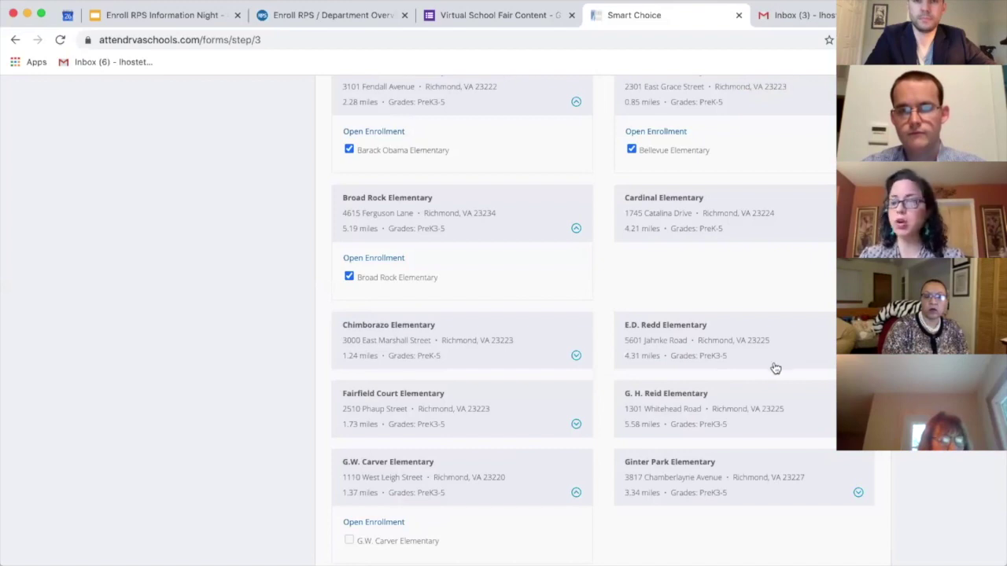
scroll(767, 363, down, 3)
scroll(763, 375, down, 2)
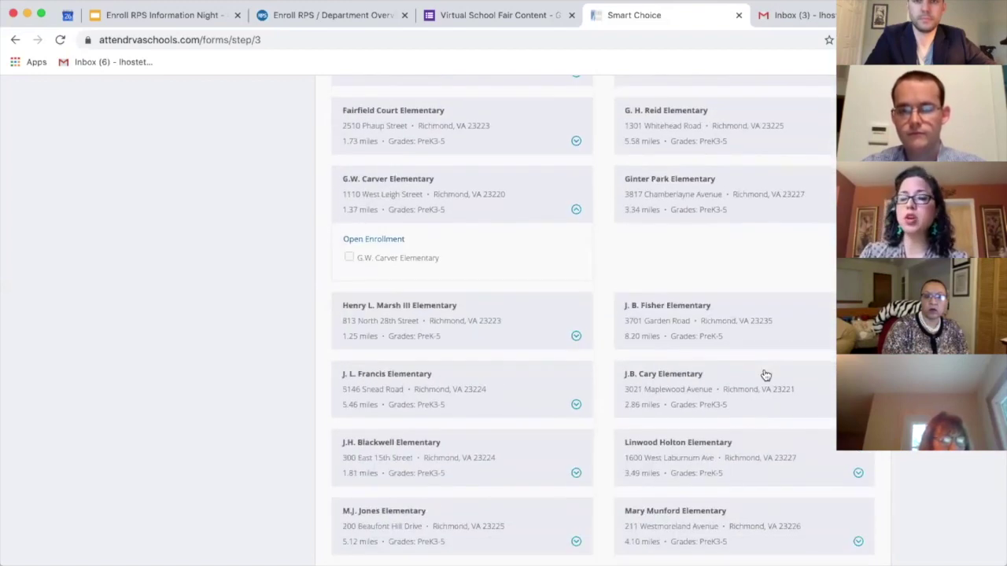
scroll(764, 375, up, 2)
scroll(766, 375, up, 7)
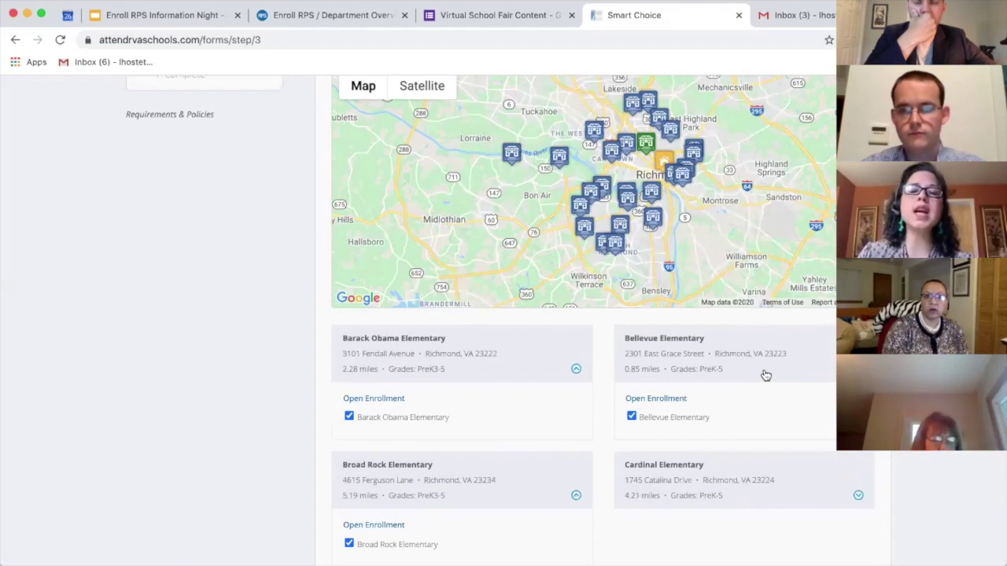
scroll(765, 375, down, 12)
scroll(766, 375, down, 5)
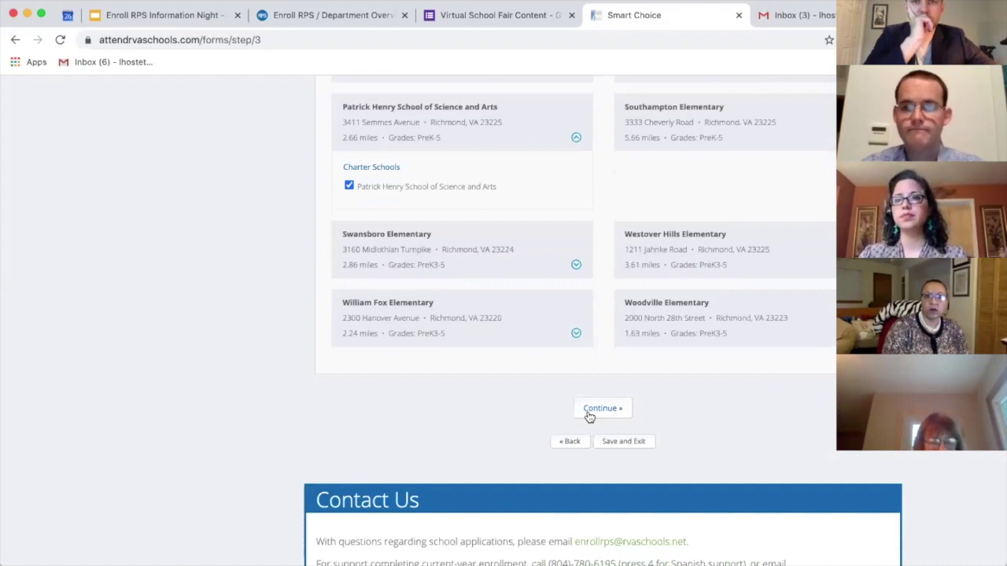
click(602, 408)
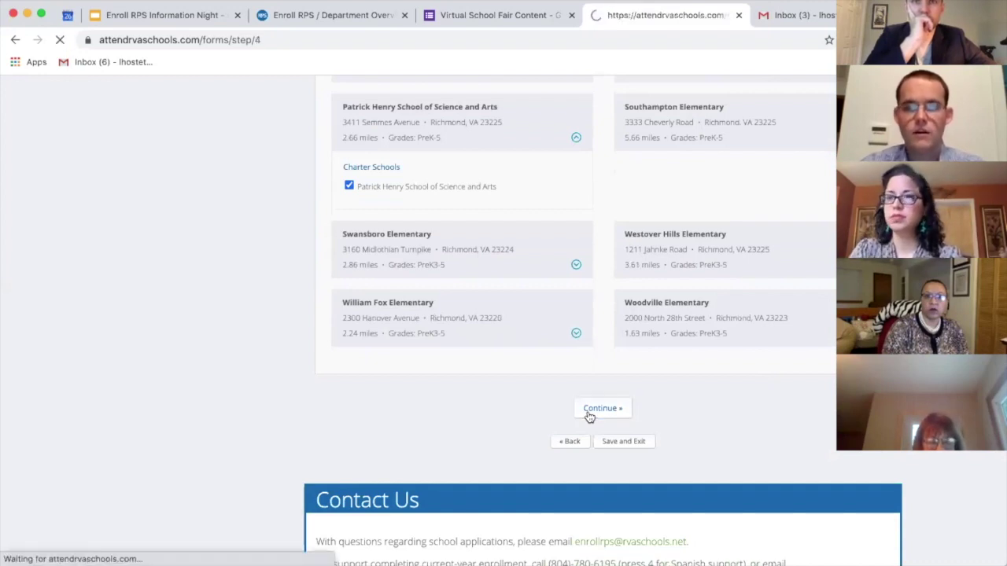
scroll(589, 417, down, 3)
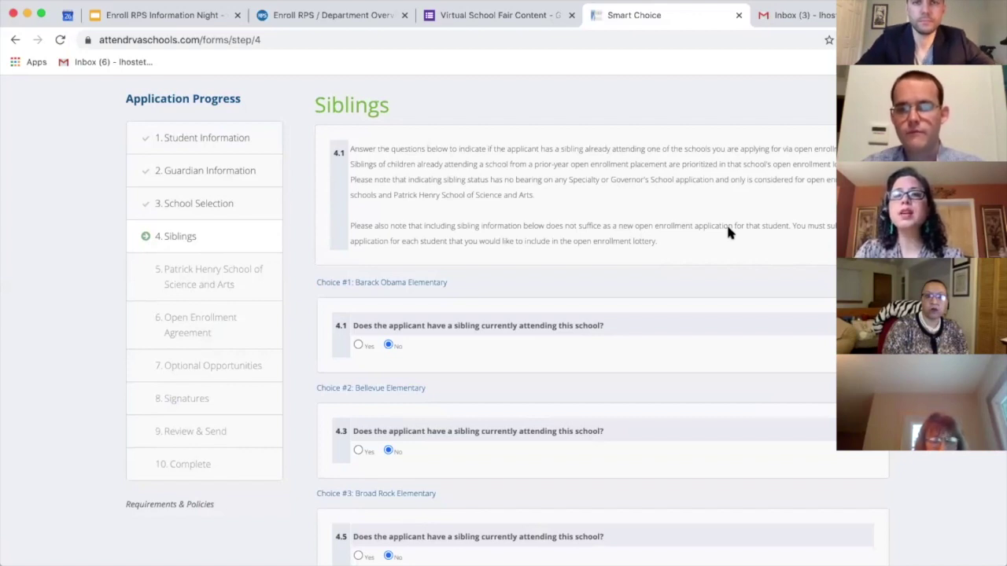
scroll(728, 231, down, 1)
scroll(727, 230, down, 2)
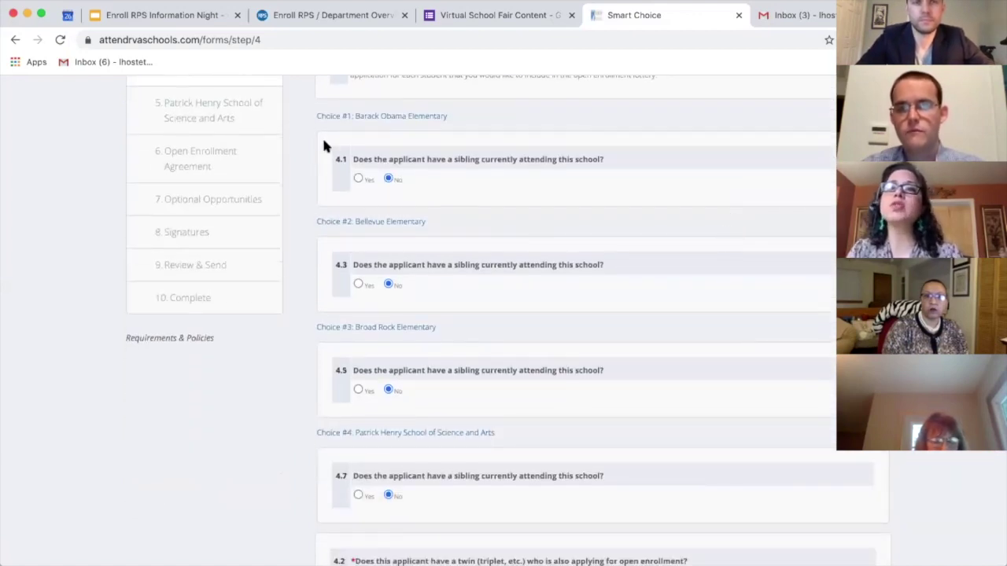
click(358, 178)
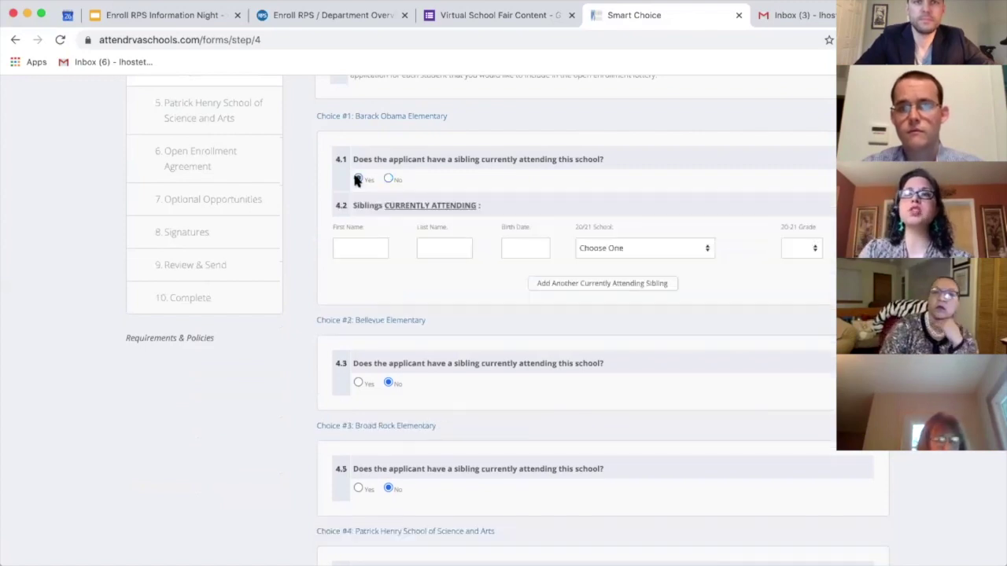
click(364, 246)
text(Example)
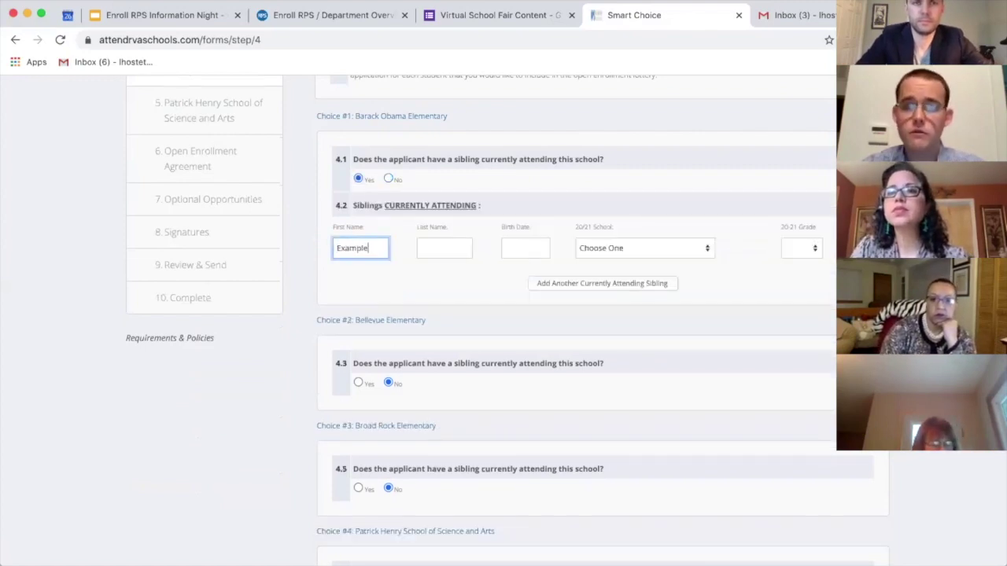
key(Tab)
text(Sibling)
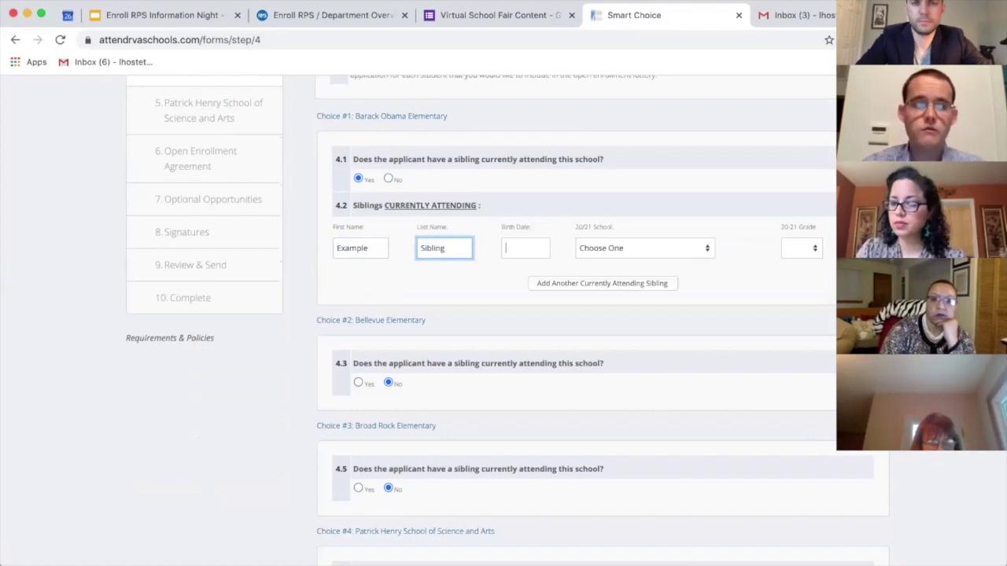
key(Tab)
text(10)
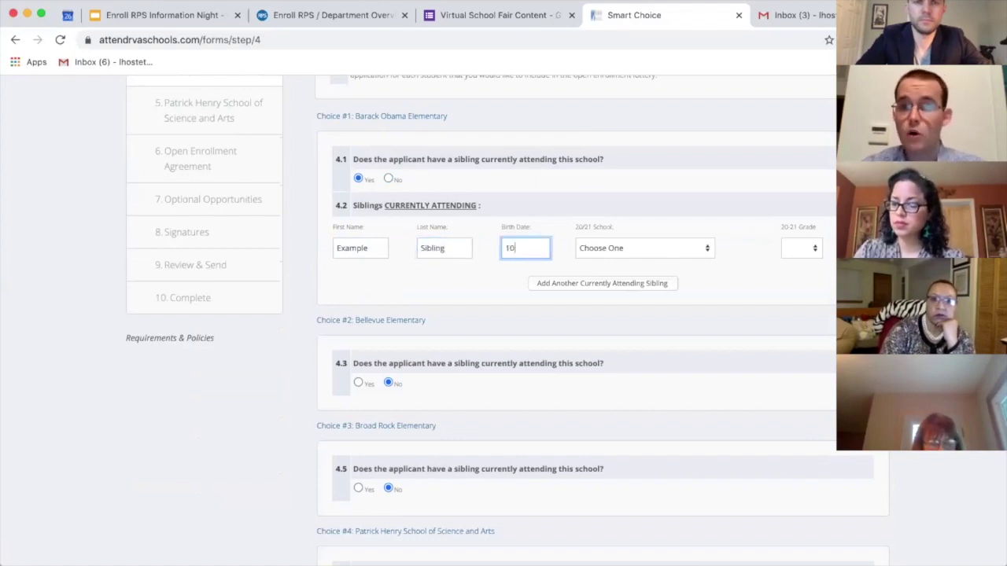
text(/1/2014)
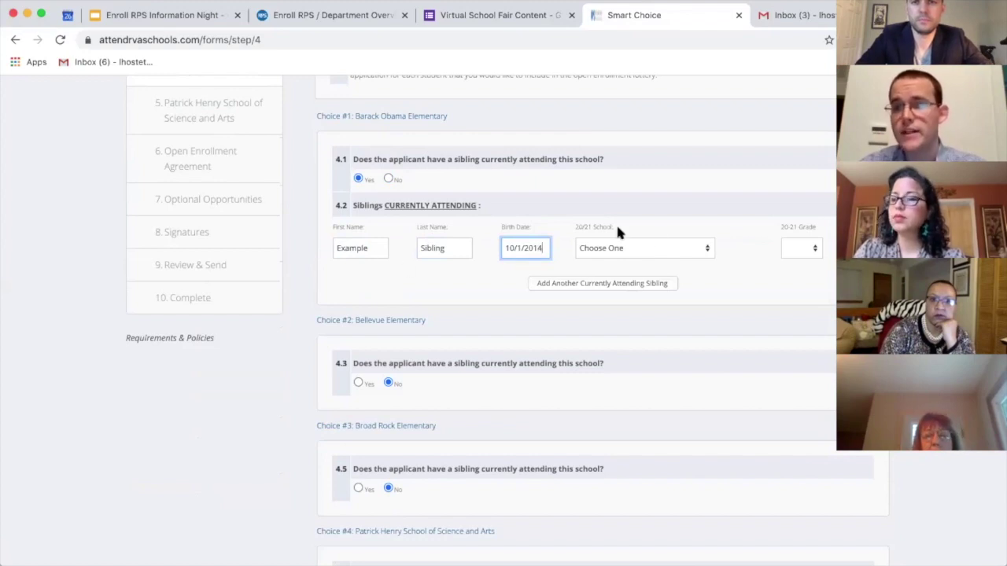
click(786, 244)
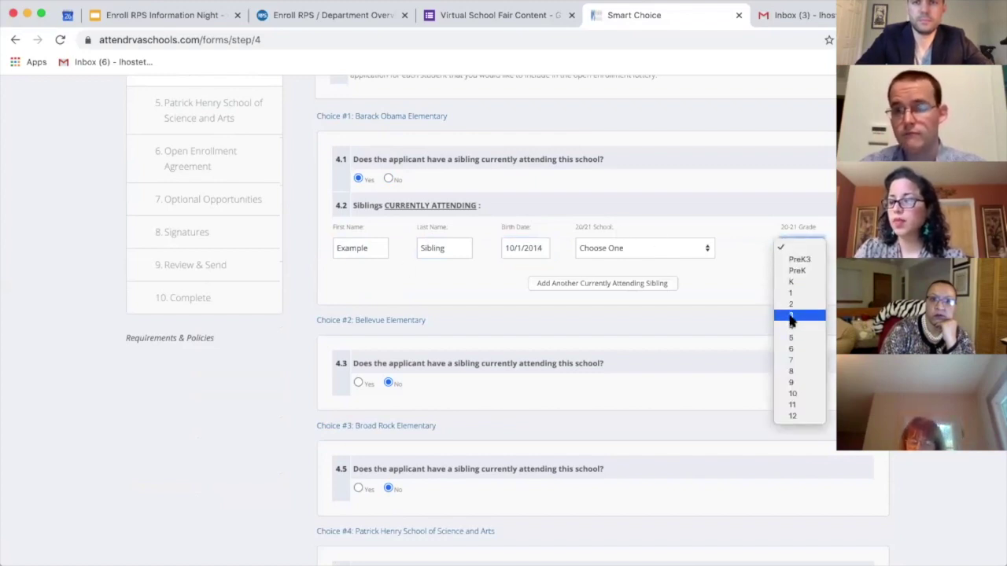
click(791, 315)
Step: Answer No to the twin question and attempt to continue to the next step
scroll(519, 346, down, 1)
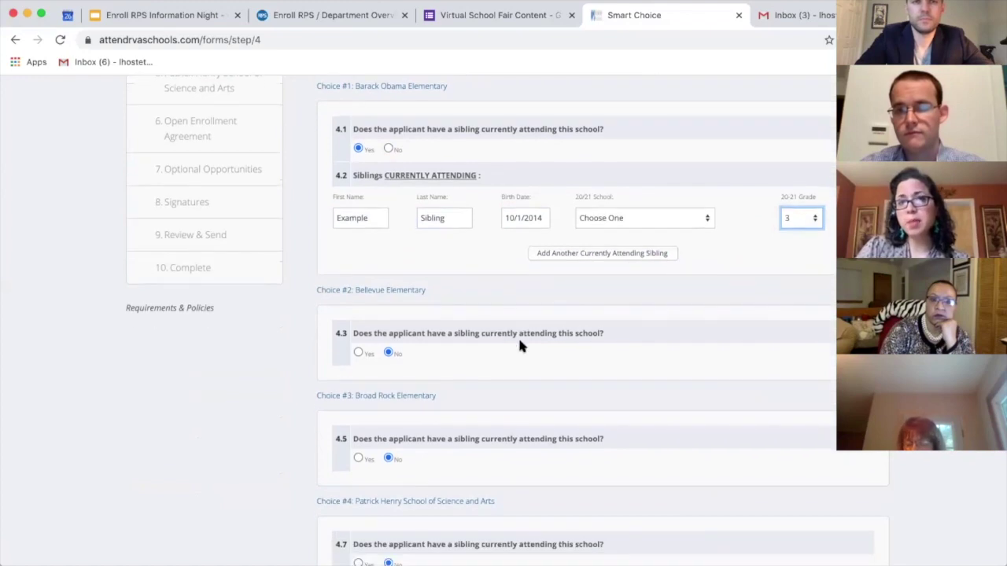
scroll(362, 365, down, 5)
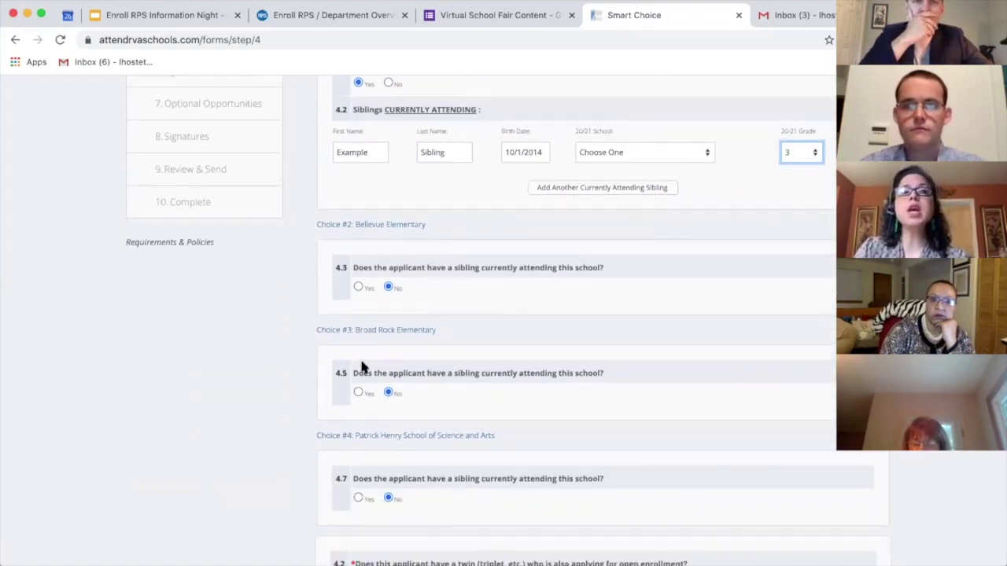
scroll(362, 365, down, 3)
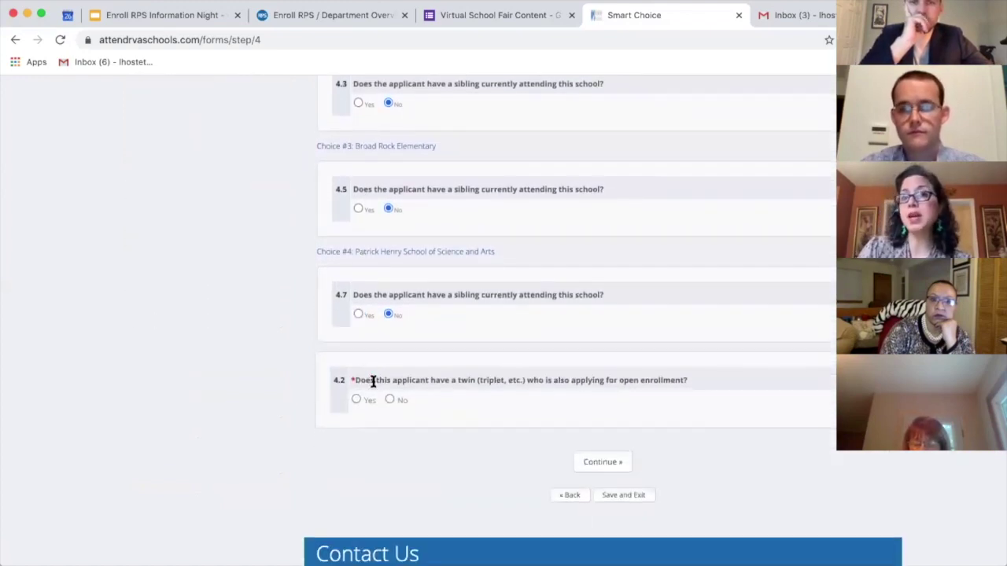
click(388, 400)
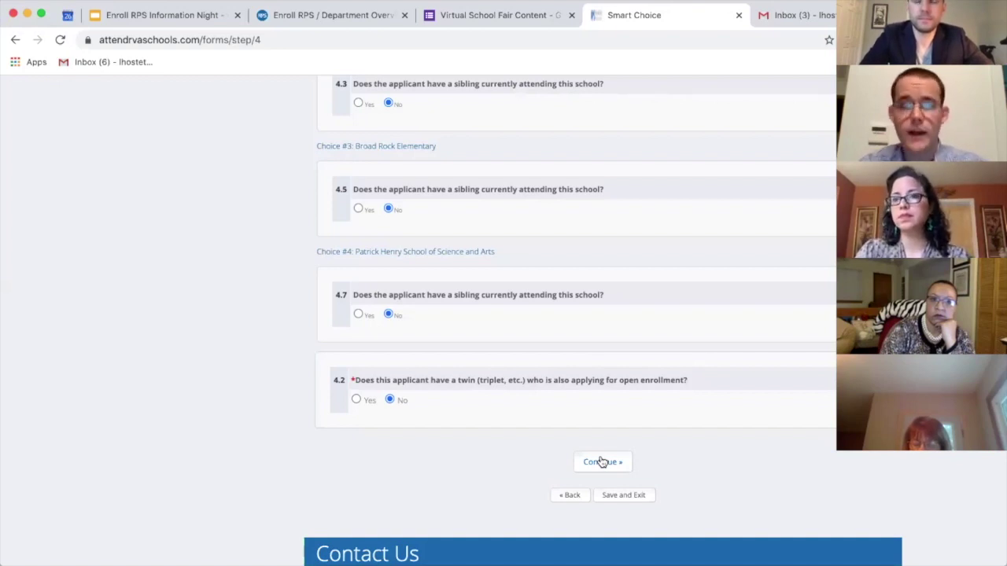
click(601, 461)
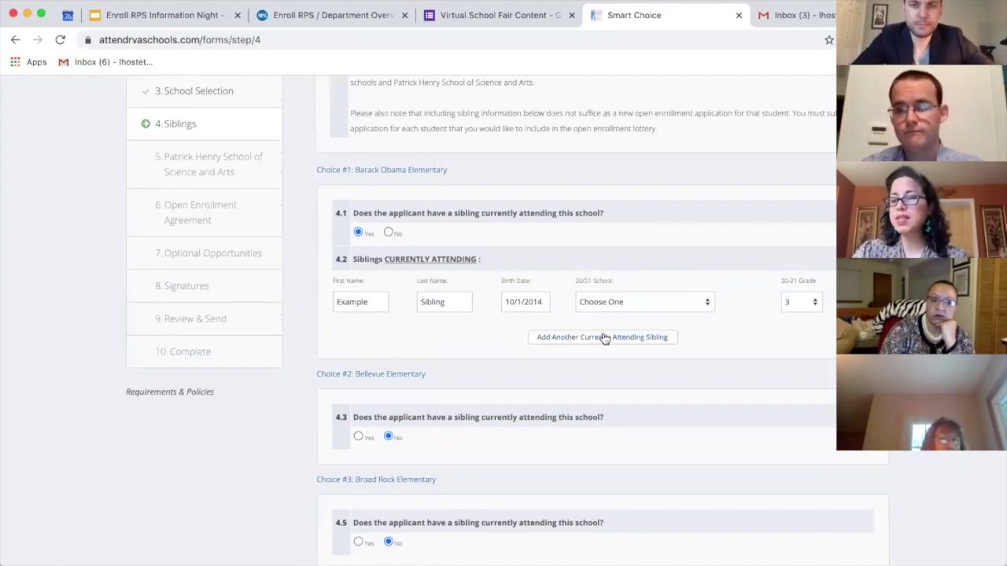
scroll(603, 338, down, 5)
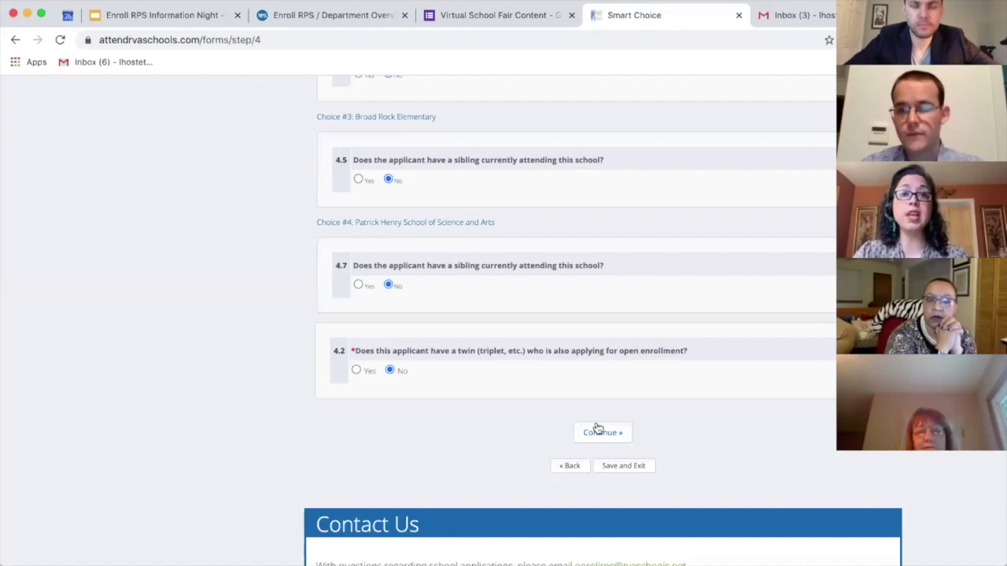
click(597, 428)
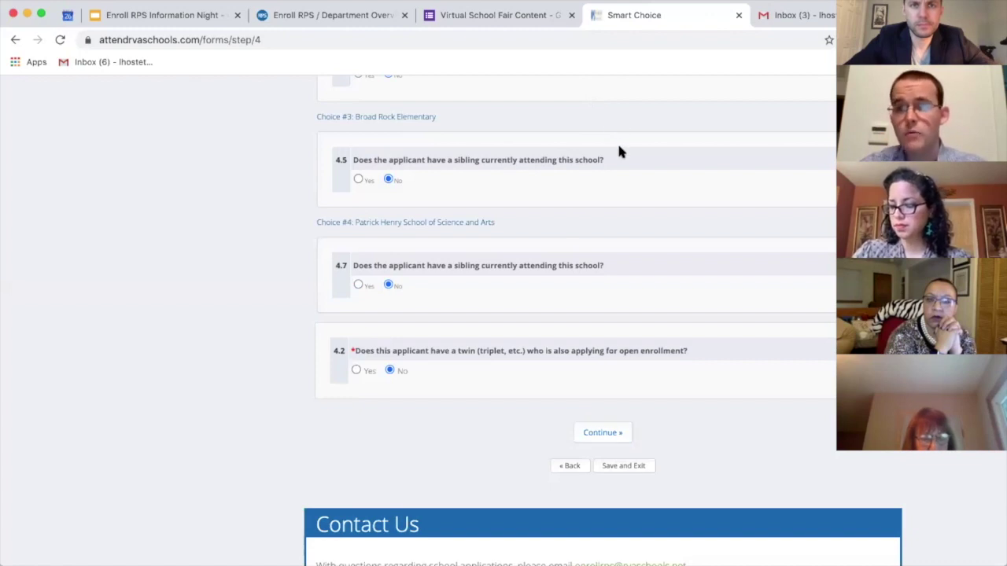
Step: Add a second sibling entry row and retry continuing
scroll(619, 151, up, 5)
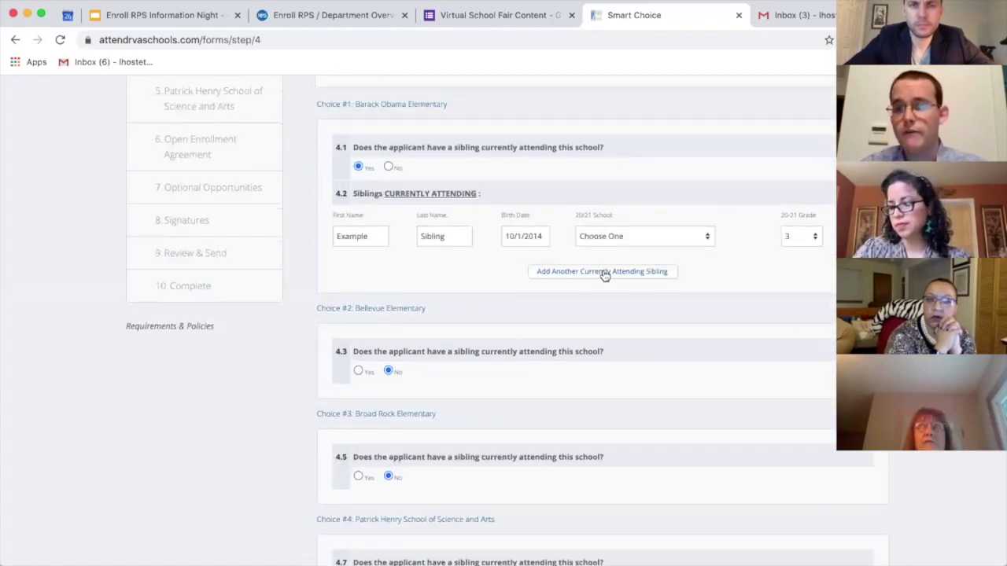
click(604, 272)
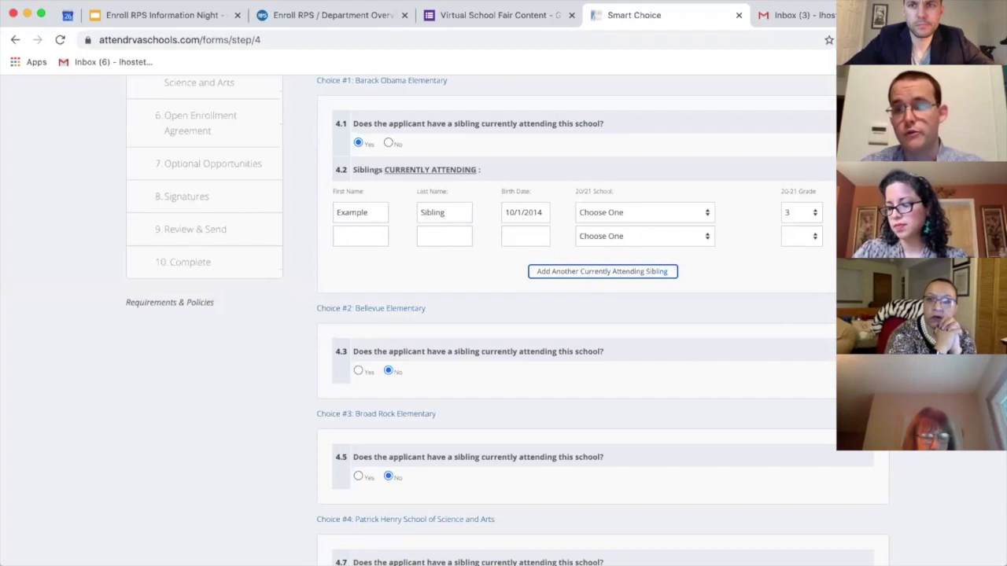
click(711, 309)
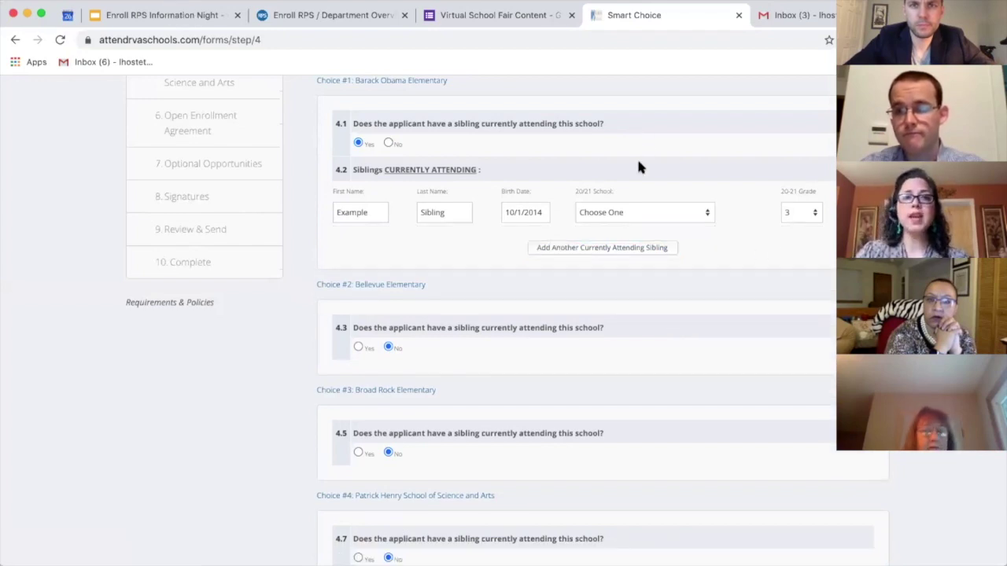
scroll(667, 321, down, 1)
scroll(667, 321, up, 4)
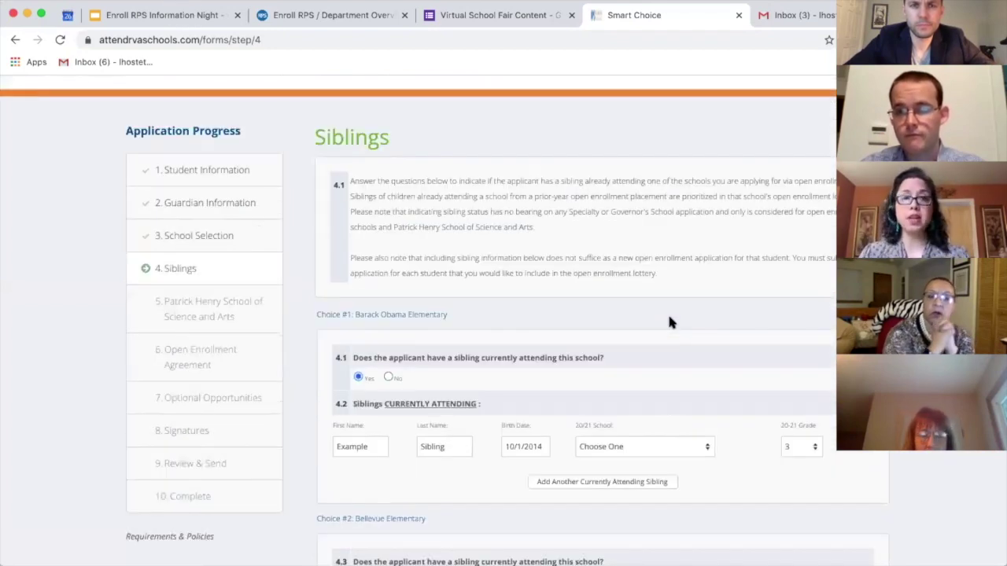
scroll(669, 322, down, 5)
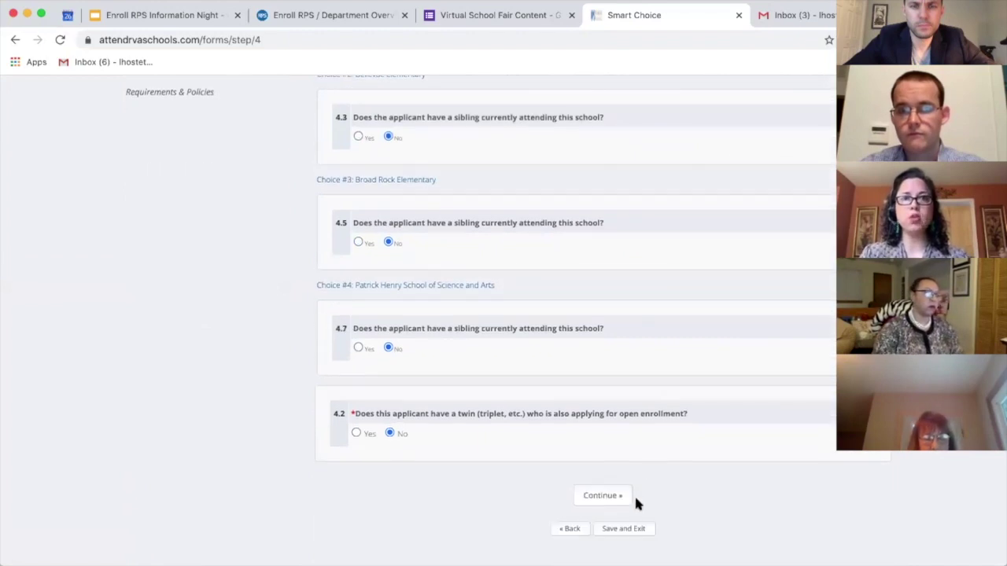
click(607, 494)
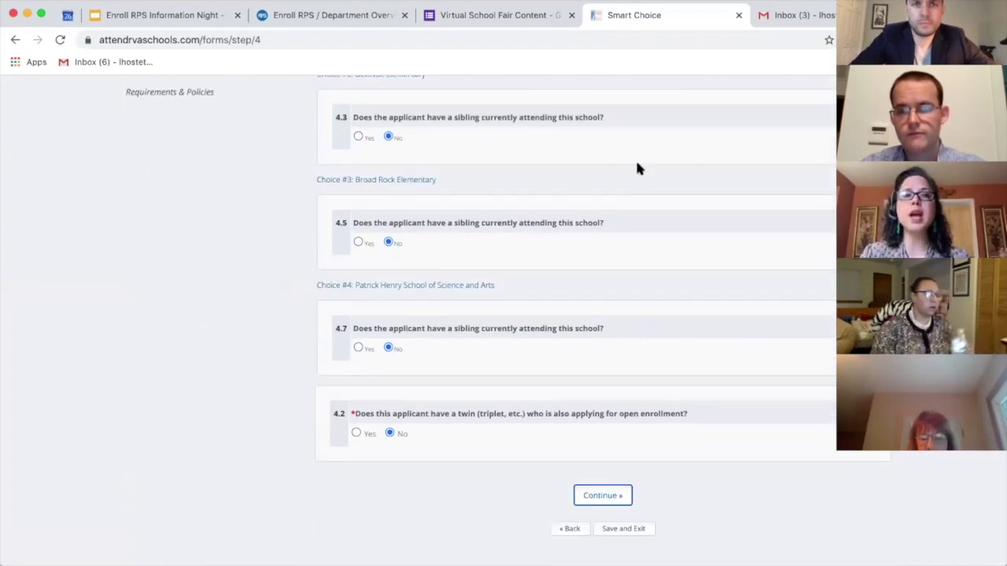
Step: Change the Barack Obama sibling answer to No, removing the sibling row, and continue
scroll(626, 149, up, 3)
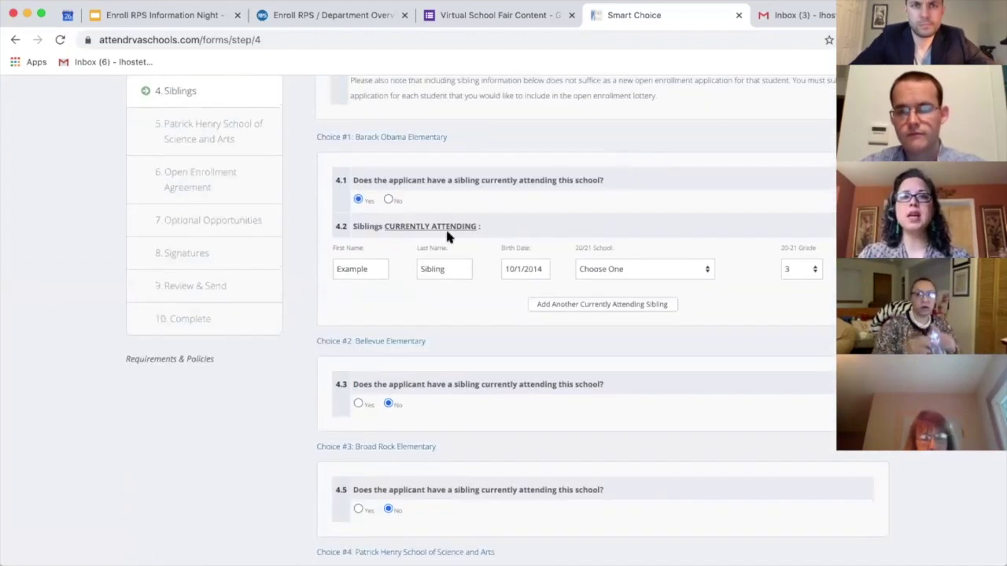
click(387, 199)
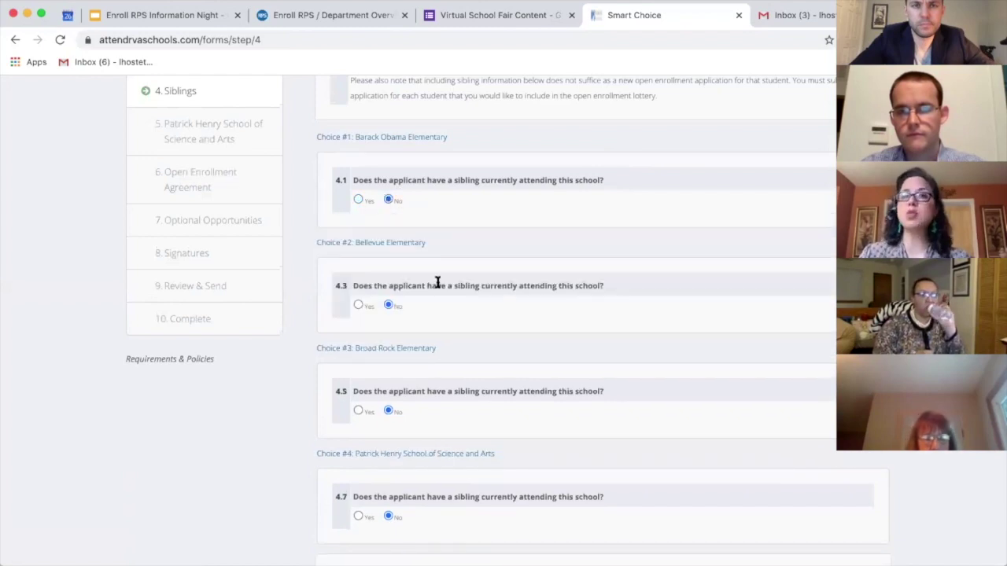
scroll(437, 285, down, 3)
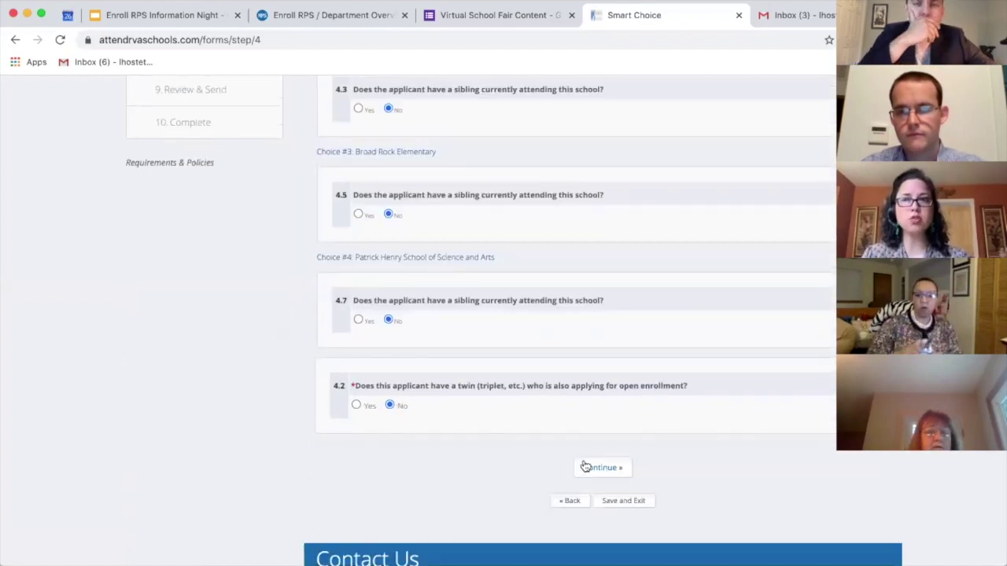
click(583, 468)
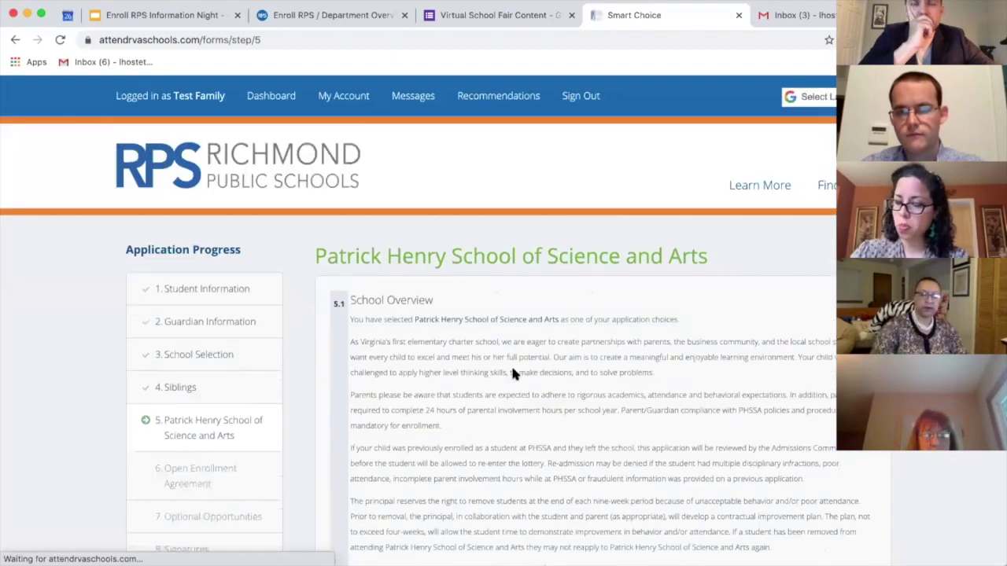
Step: Sign the Patrick Henry School page with the guardian's initials and continue
scroll(513, 374, down, 3)
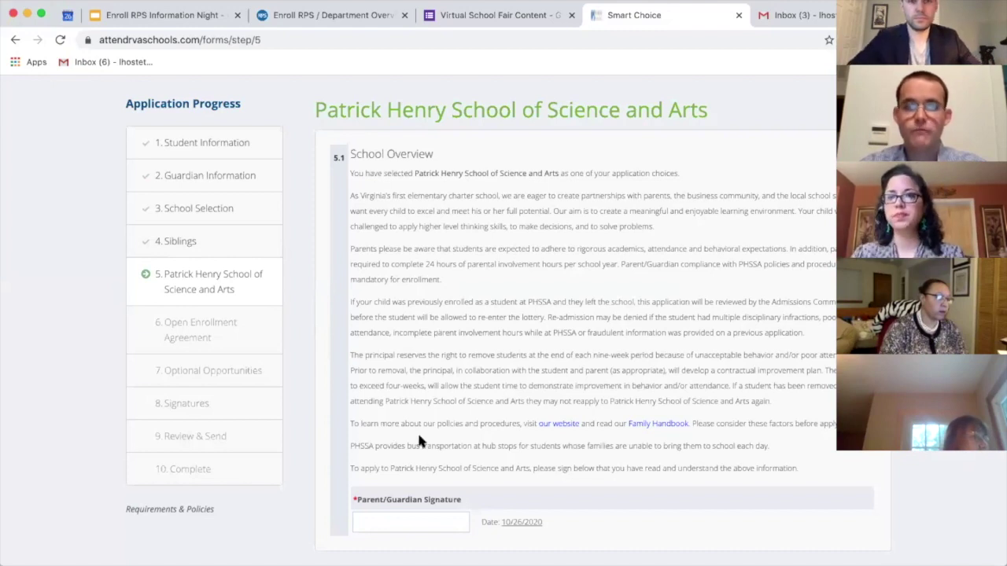
click(415, 514)
text(LH)
scroll(417, 484, down, 5)
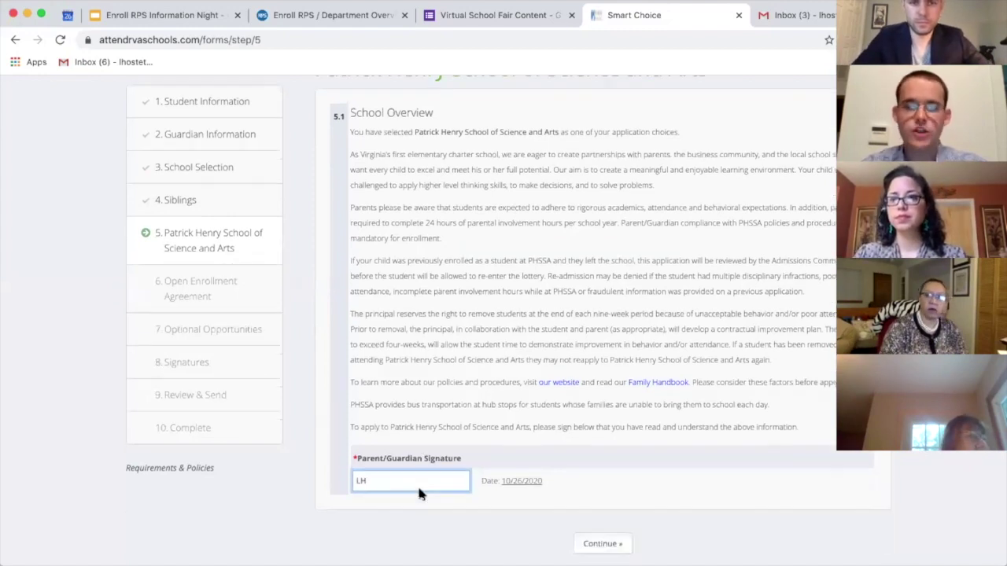
click(597, 412)
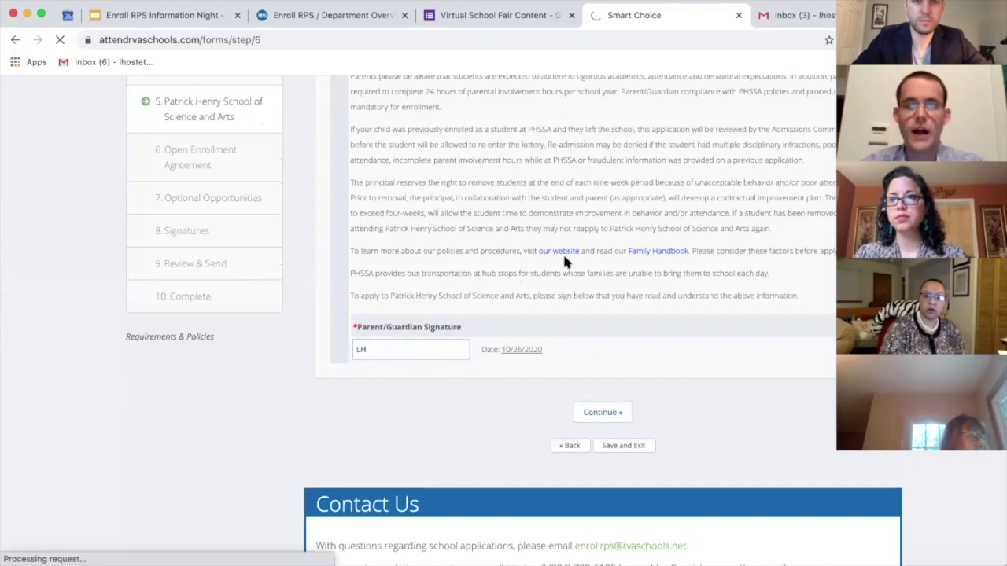
Step: Read through the Open Enrollment Agreement and accept it to proceed
scroll(565, 398, down, 1)
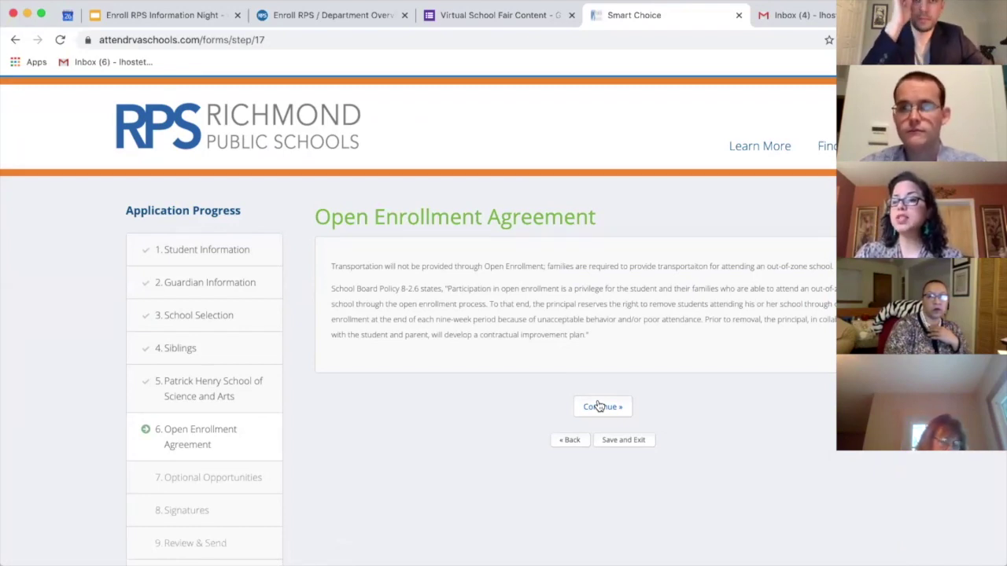
click(597, 405)
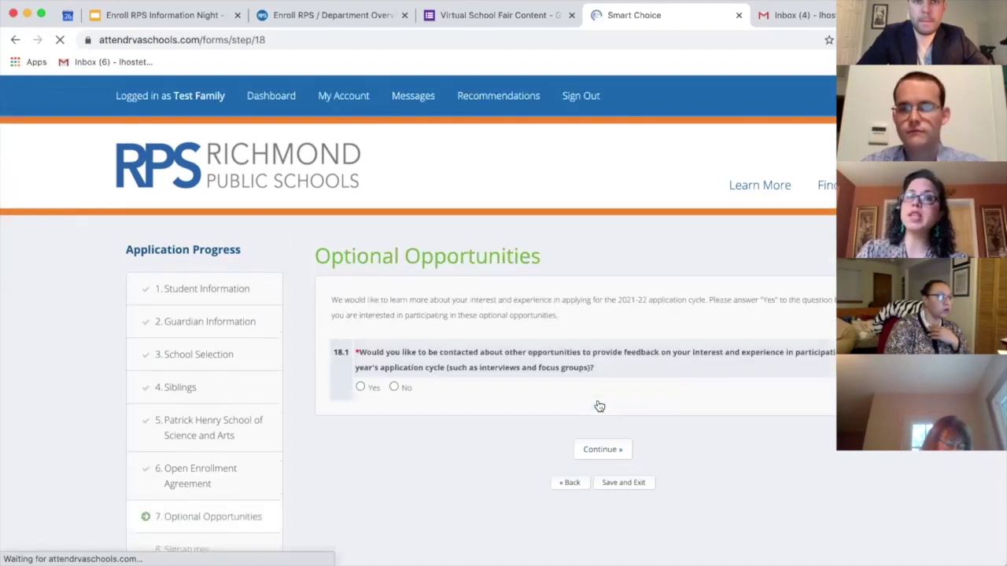
Step: Answer Yes to being contacted about feedback opportunities and proceed to Signatures
scroll(498, 446, down, 2)
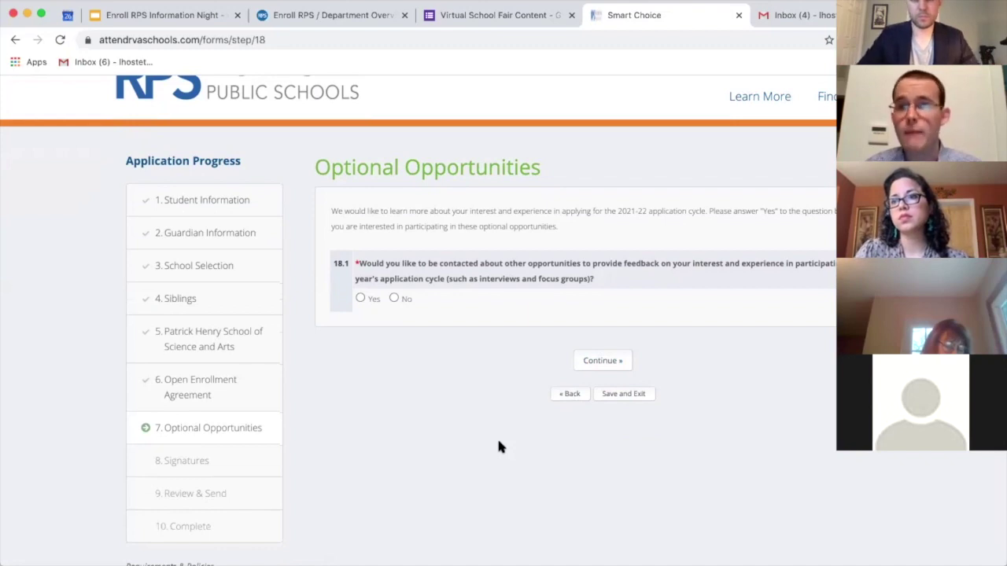
click(360, 299)
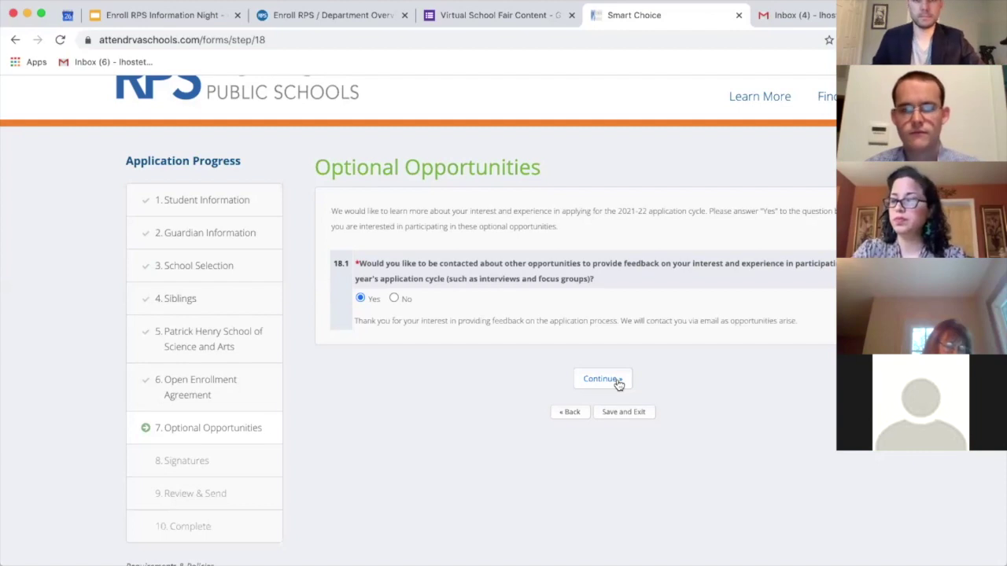
click(601, 379)
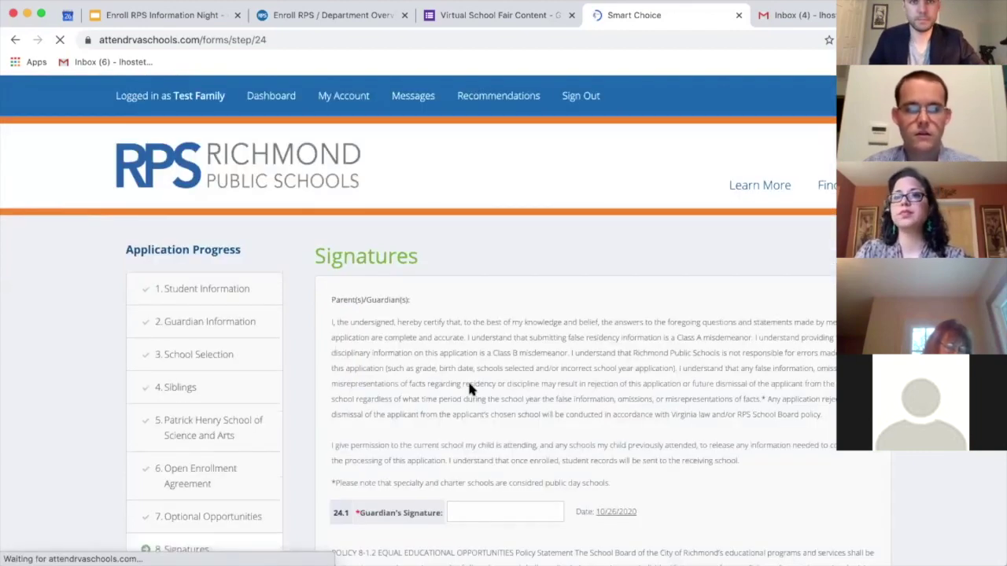
scroll(468, 380, down, 3)
Step: Sign as 'Test Family' dated 10/26/2020 and continue to Review & Submit
click(472, 373)
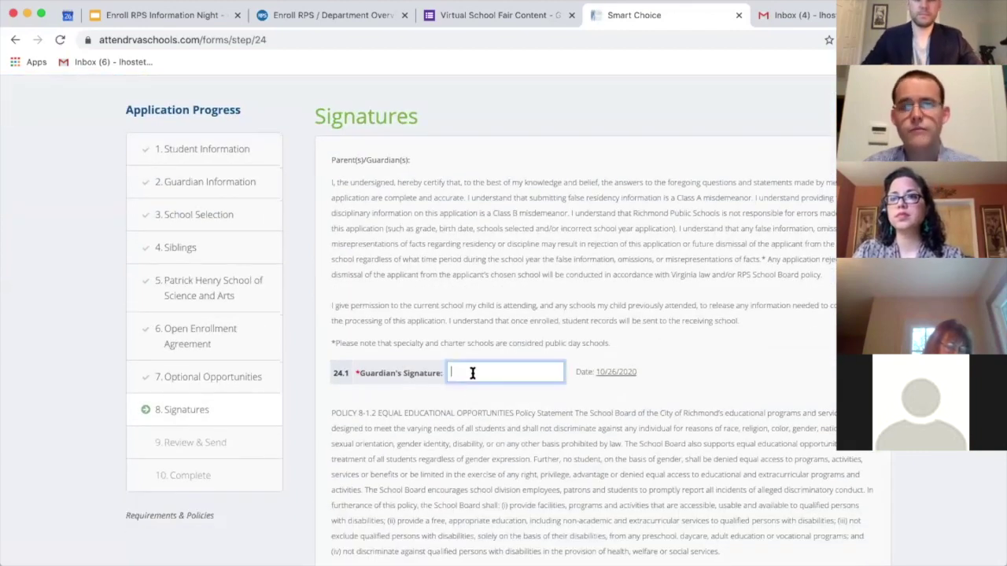
text(Test Family)
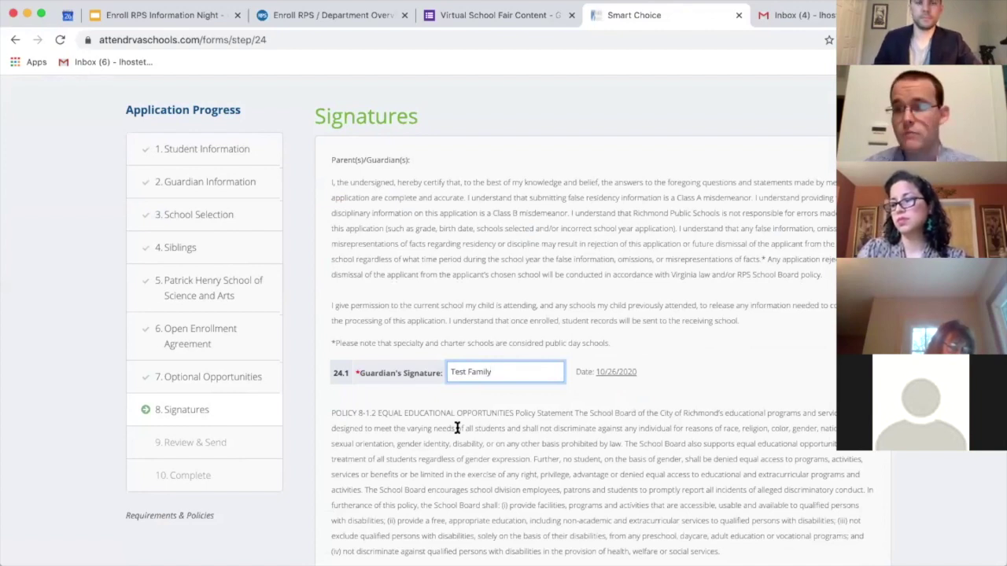
scroll(456, 428, down, 2)
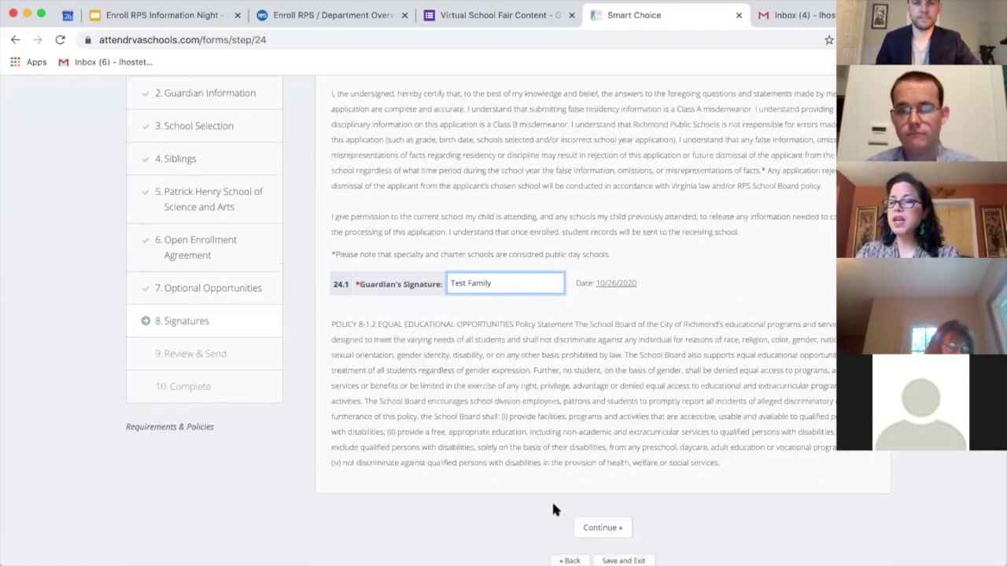
scroll(565, 322, up, 1)
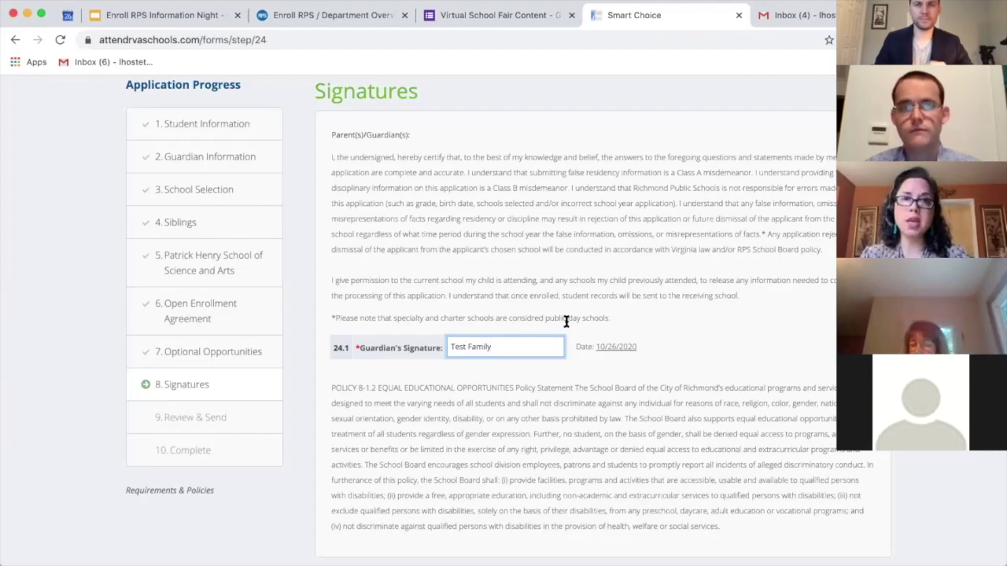
scroll(566, 322, down, 4)
click(601, 376)
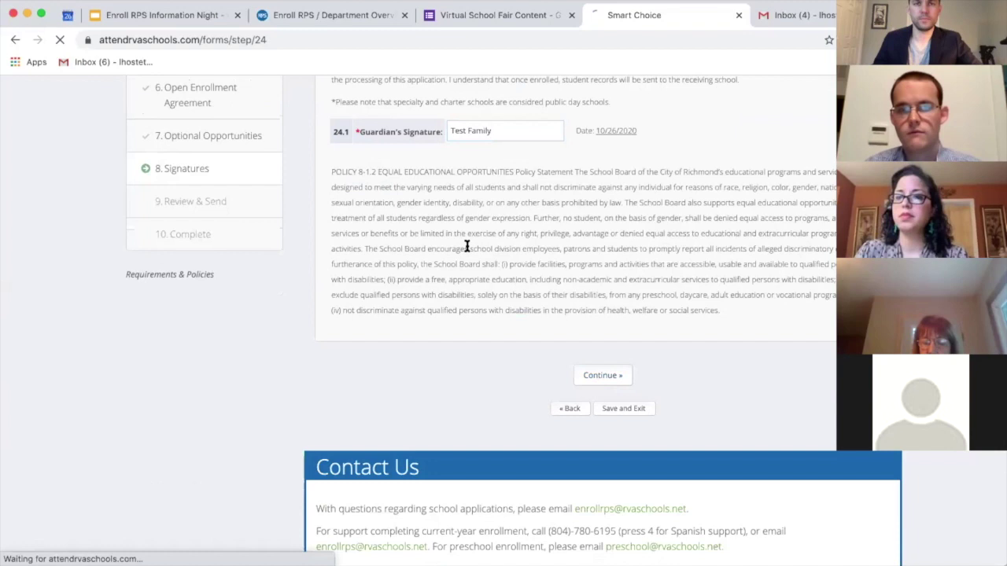
Step: Scroll through the Review & Submit summary checking student, guardian, school selection and sibling answers
scroll(466, 246, down, 3)
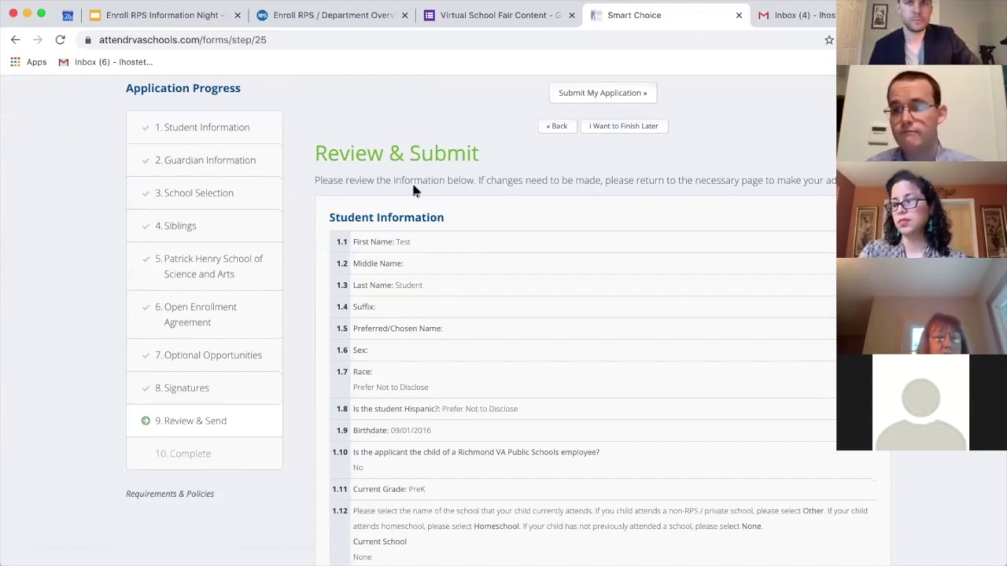
scroll(423, 225, down, 1)
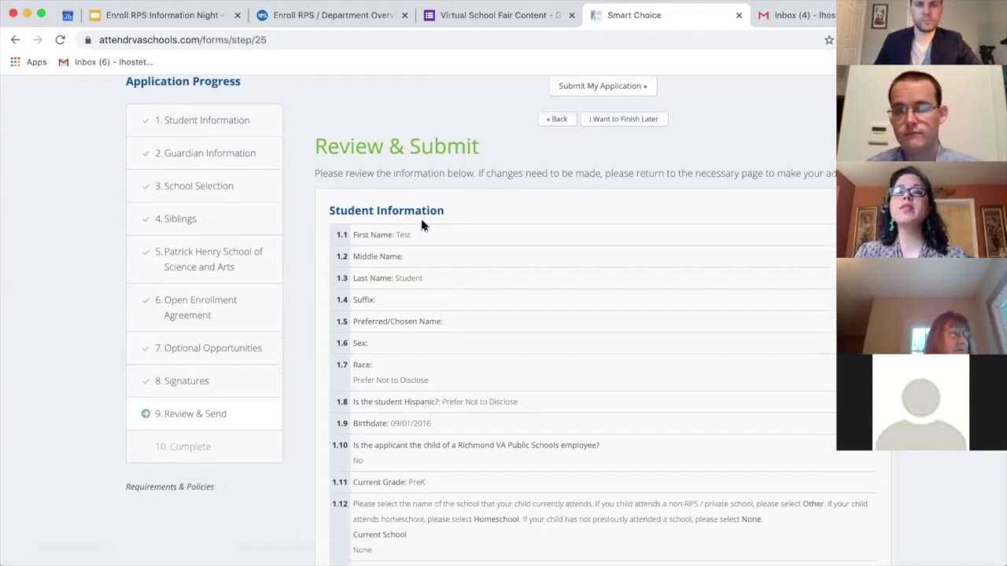
scroll(421, 225, down, 10)
scroll(422, 225, down, 10)
scroll(422, 225, down, 10)
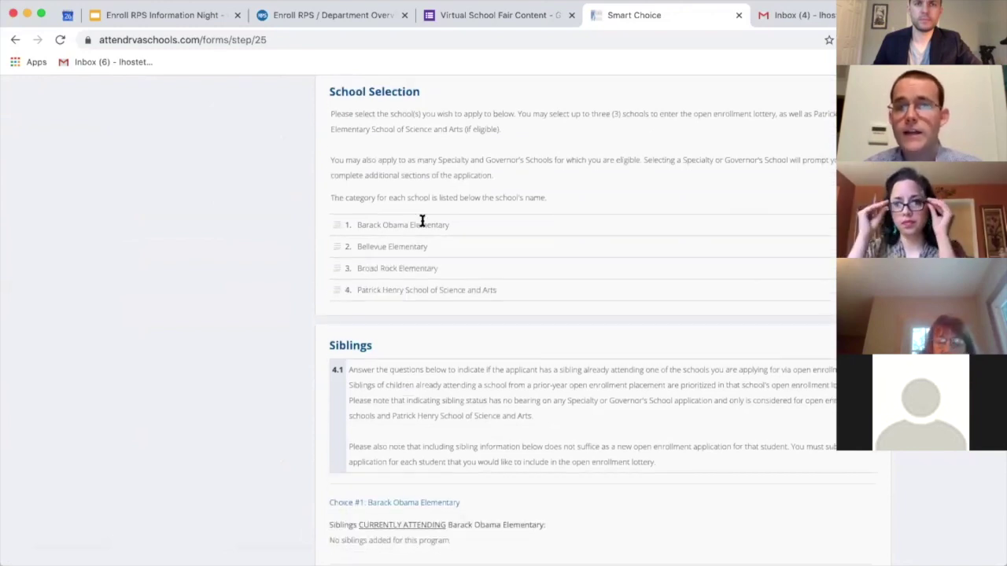
scroll(422, 223, down, 5)
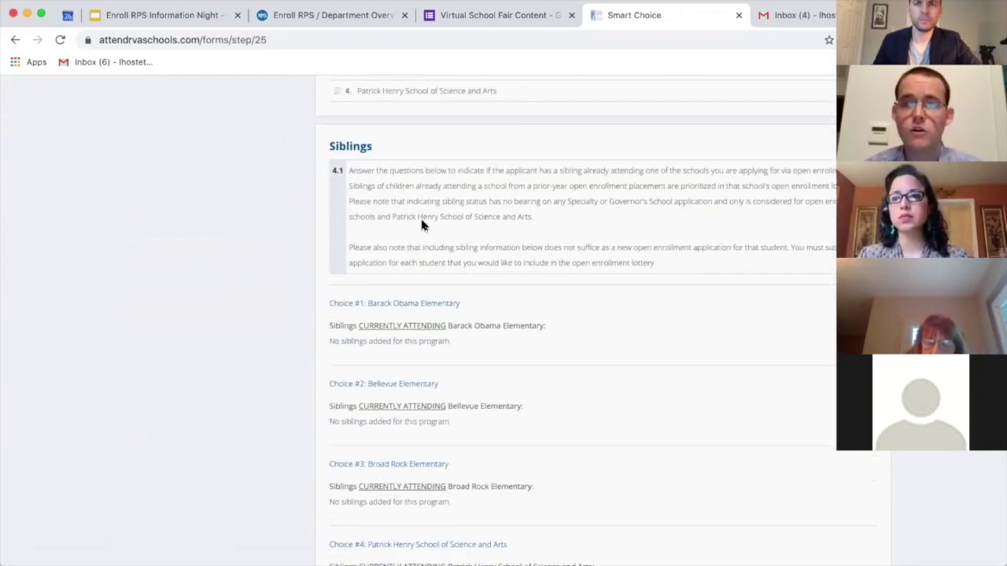
scroll(422, 223, down, 1)
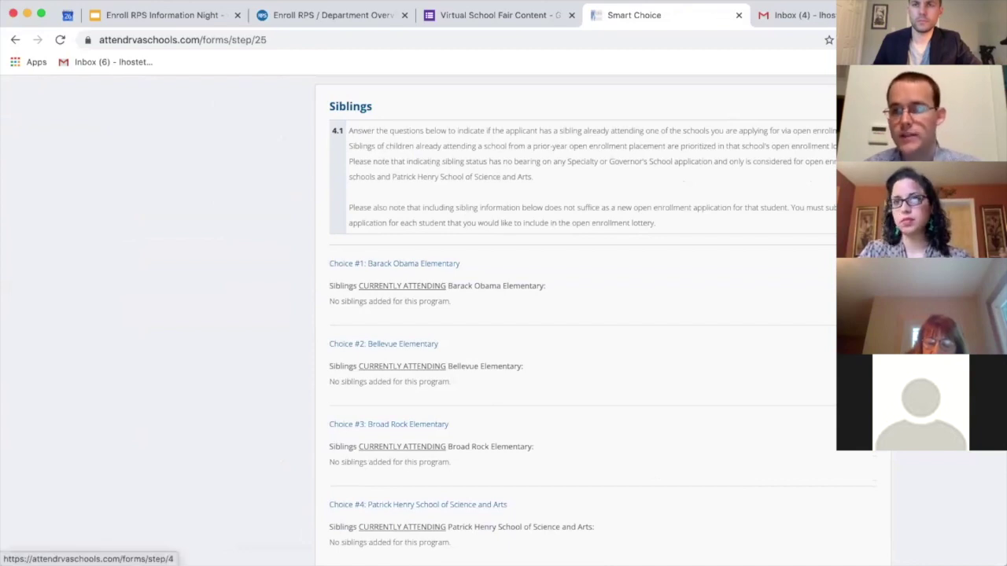
scroll(830, 280, down, 1)
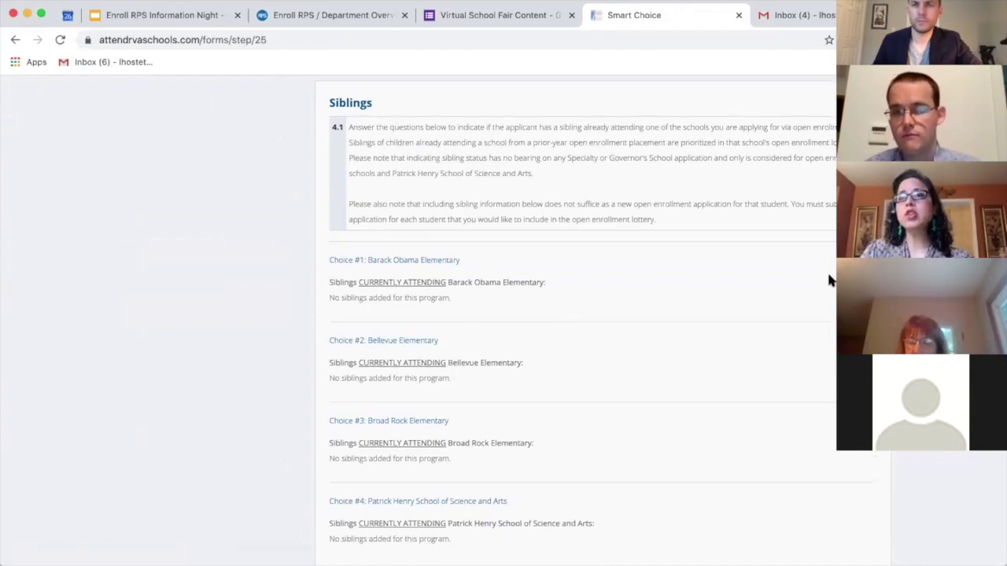
scroll(829, 280, down, 5)
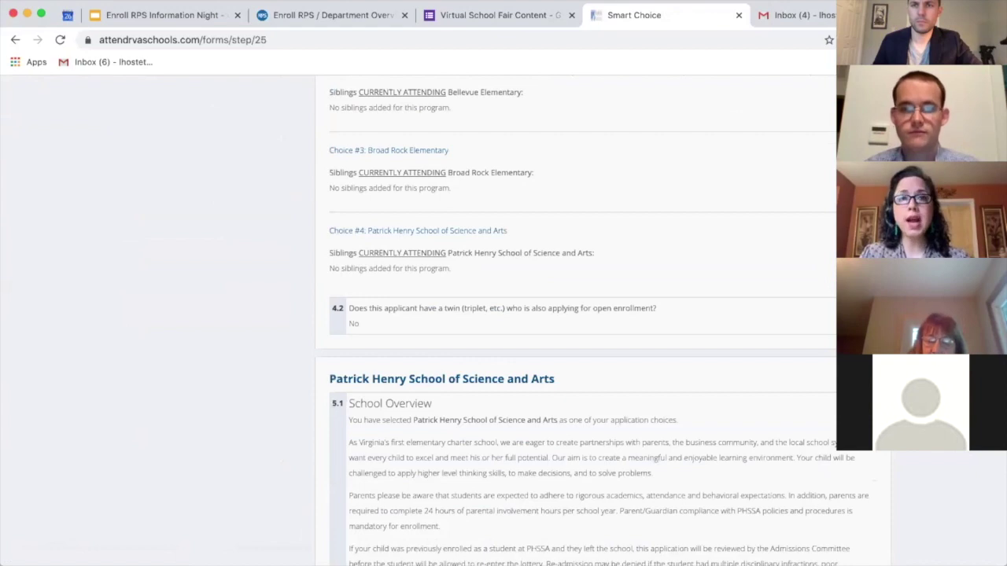
scroll(590, 315, up, 8)
scroll(590, 315, up, 20)
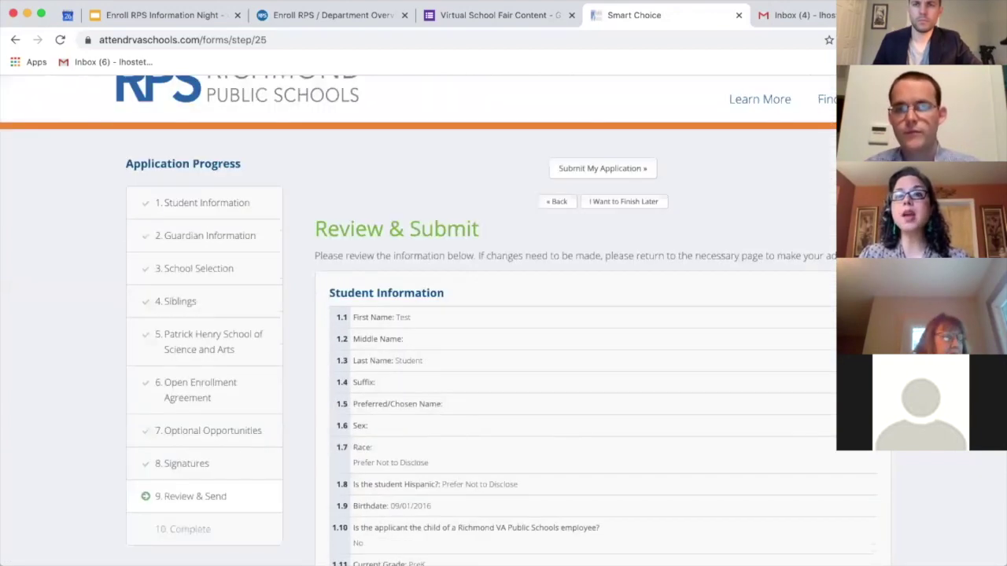
scroll(290, 390, up, 2)
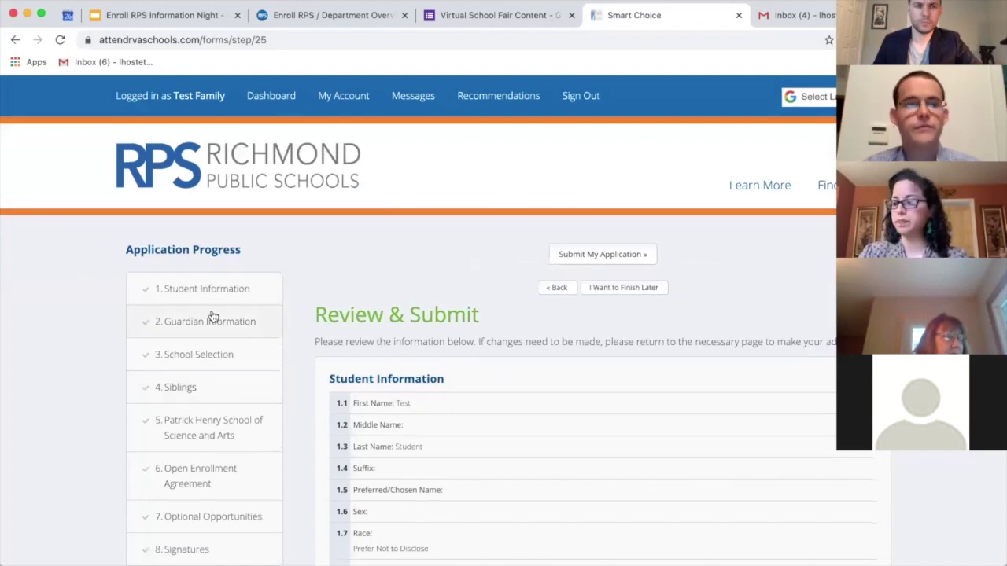
scroll(214, 395, down, 1)
scroll(214, 395, down, 2)
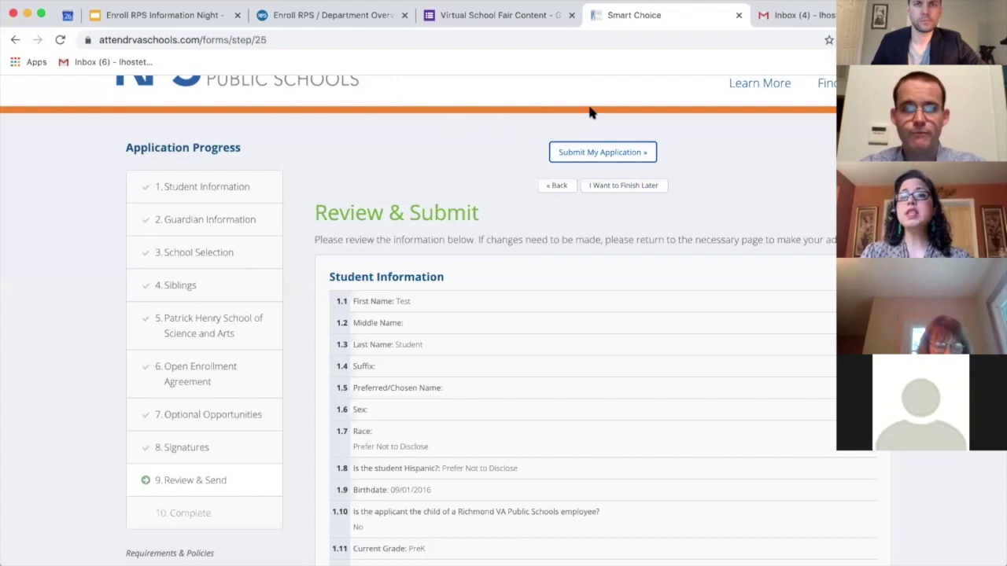
Step: Finish via 'I Want to Finish Later' and review the 2021-22 submission confirmation page
click(622, 189)
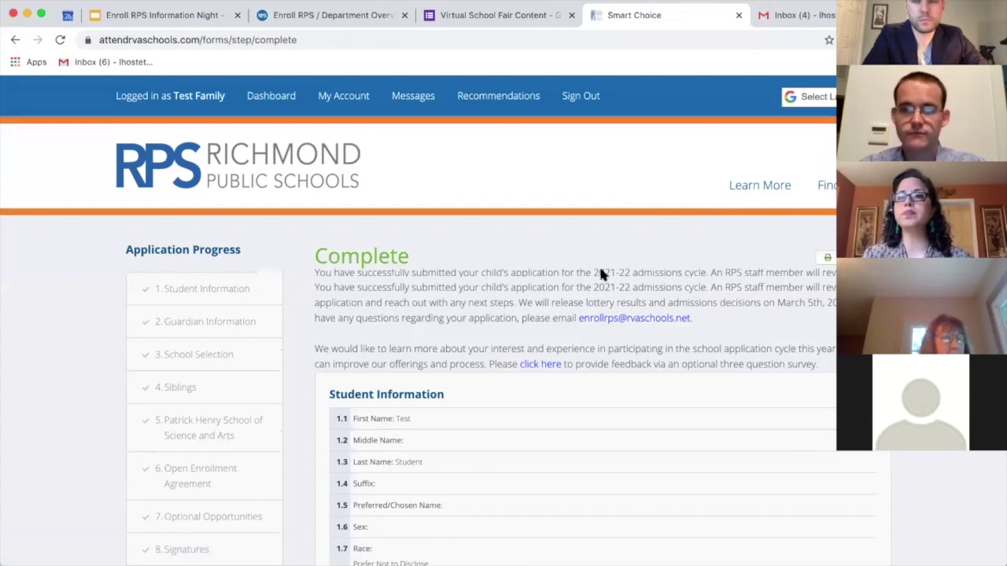
scroll(599, 264, down, 3)
scroll(597, 274, down, 1)
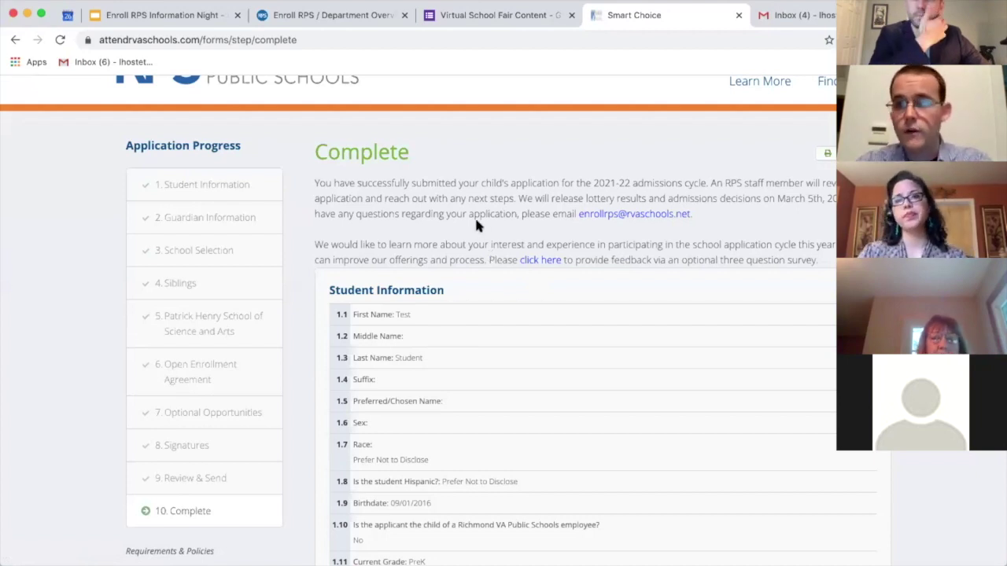
scroll(475, 216, up, 3)
Step: Return to the Dashboard, review the four 'Submitted, in processing' applications, and highlight the new-student link
click(275, 99)
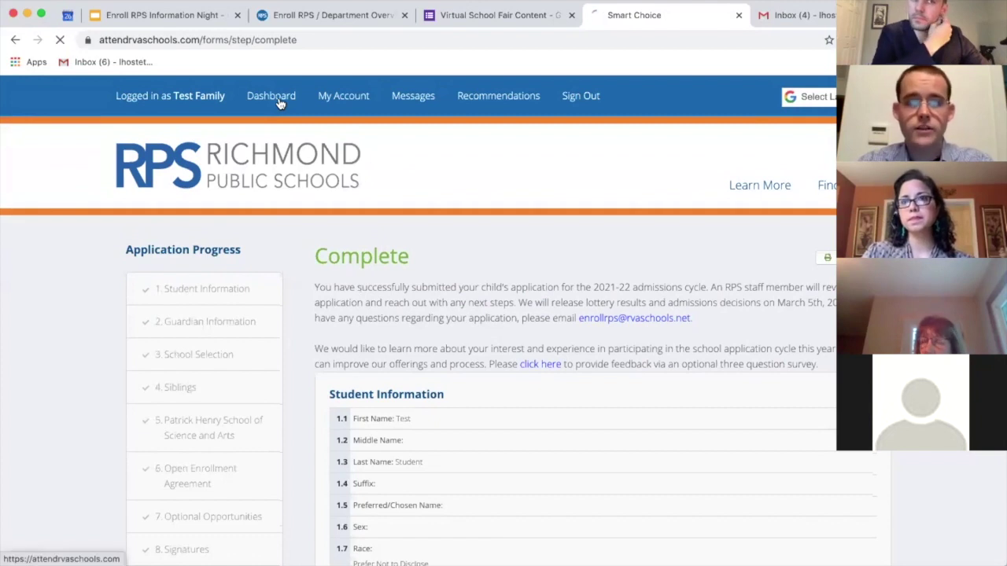
scroll(350, 265, down, 3)
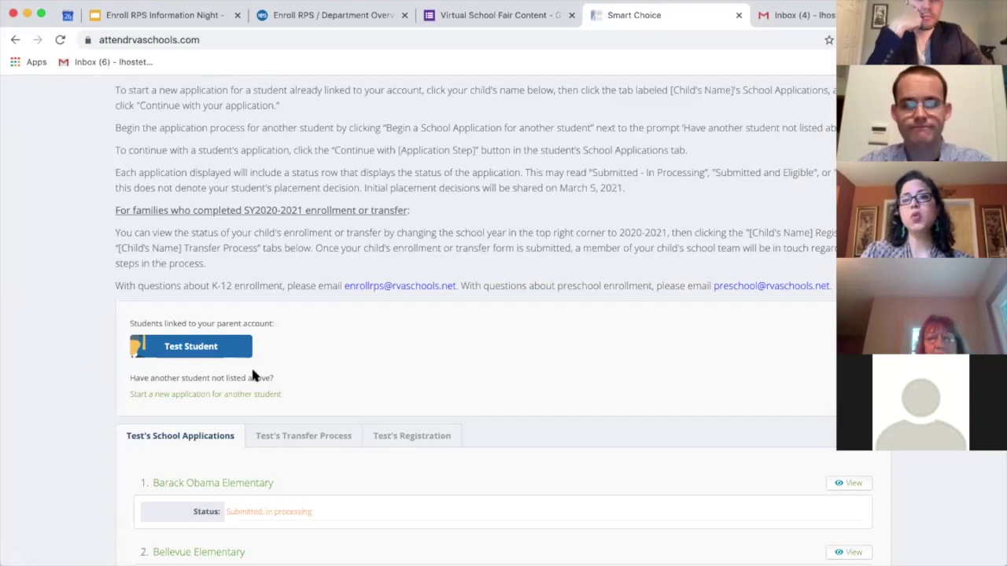
scroll(252, 376, down, 5)
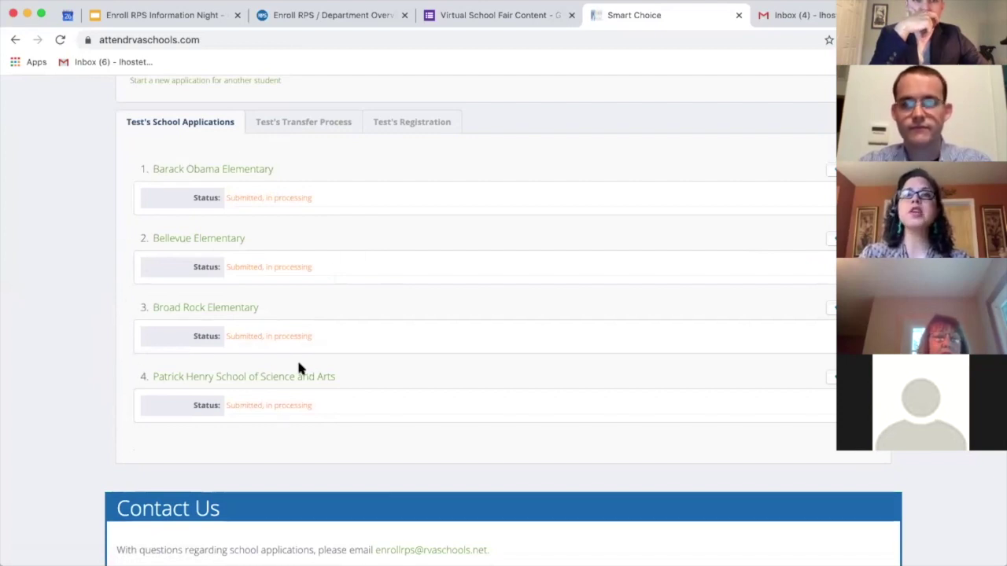
scroll(335, 363, down, 1)
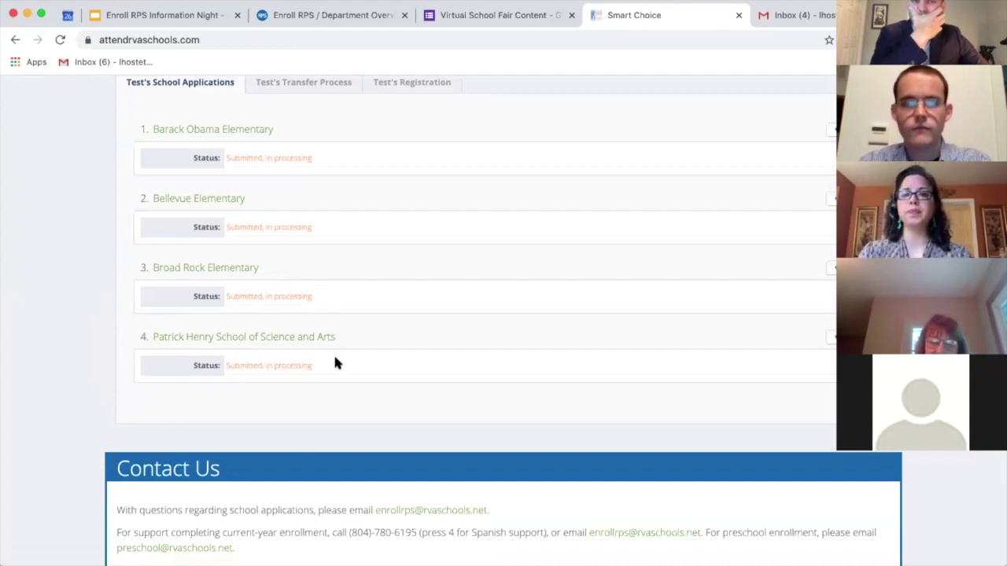
scroll(335, 362, up, 1)
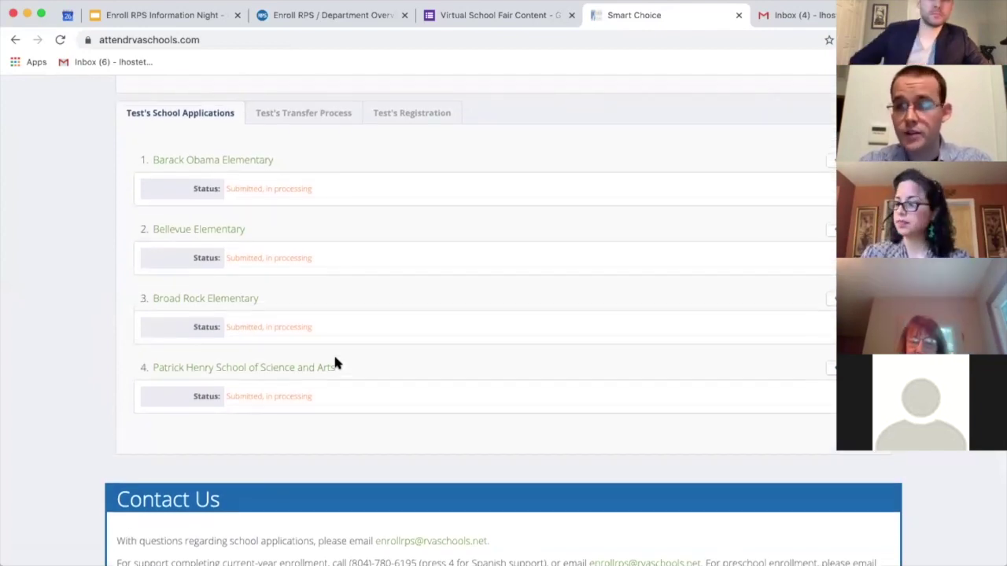
scroll(335, 362, up, 3)
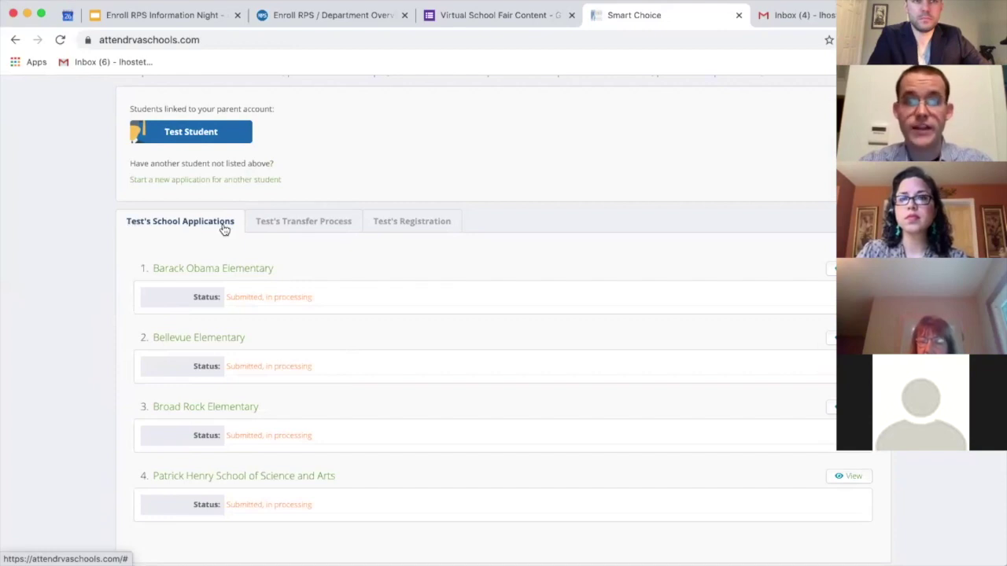
scroll(219, 190, up, 1)
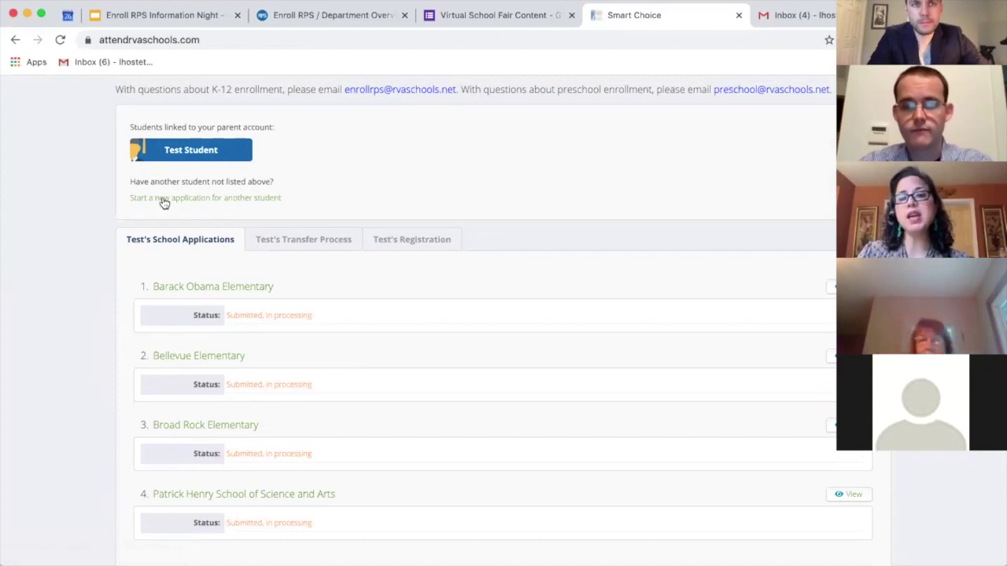
scroll(163, 203, up, 3)
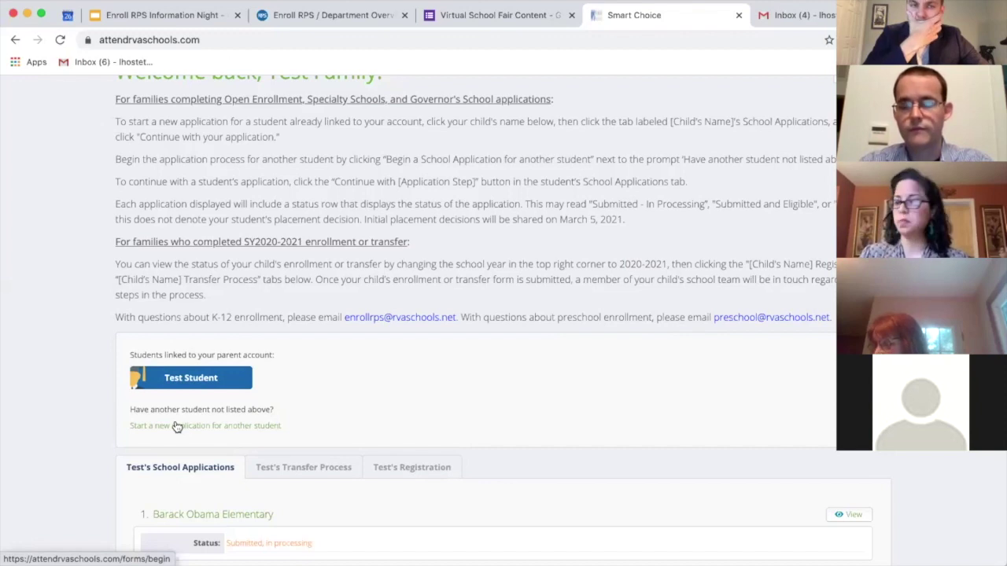
scroll(174, 425, down, 2)
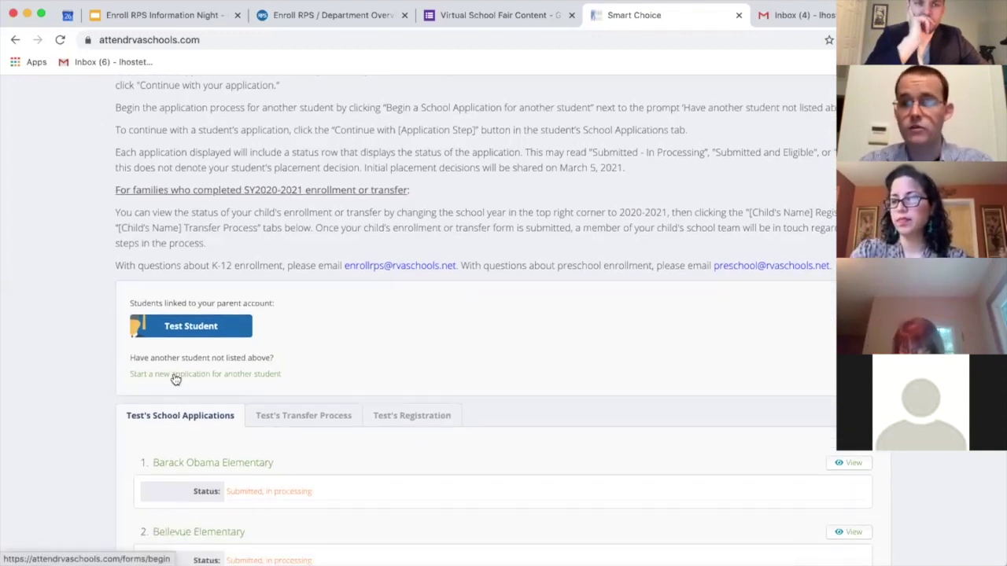
drag(283, 370, 127, 378)
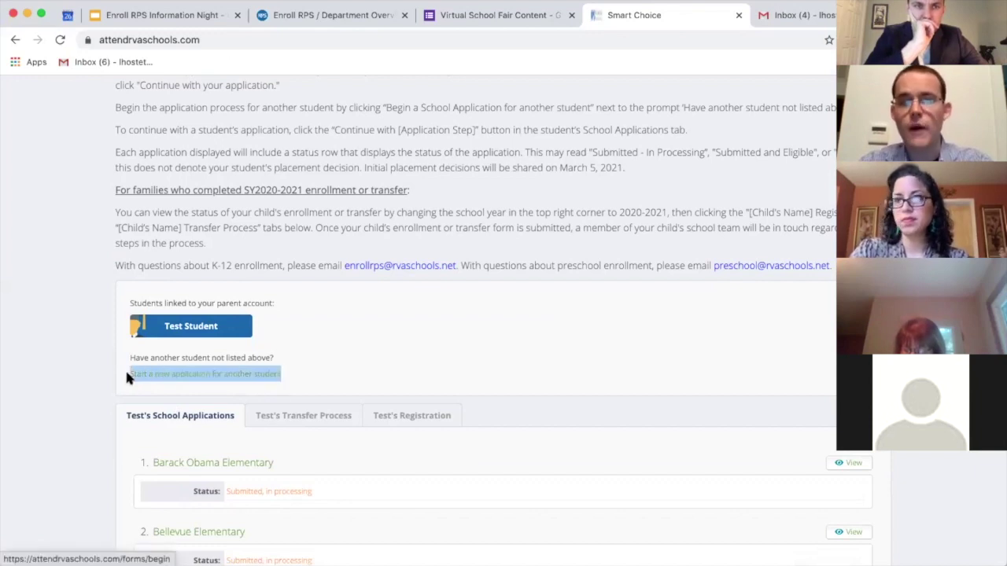
Step: Start a new application for another student, marked not currently enrolled in RPS, and continue
click(151, 376)
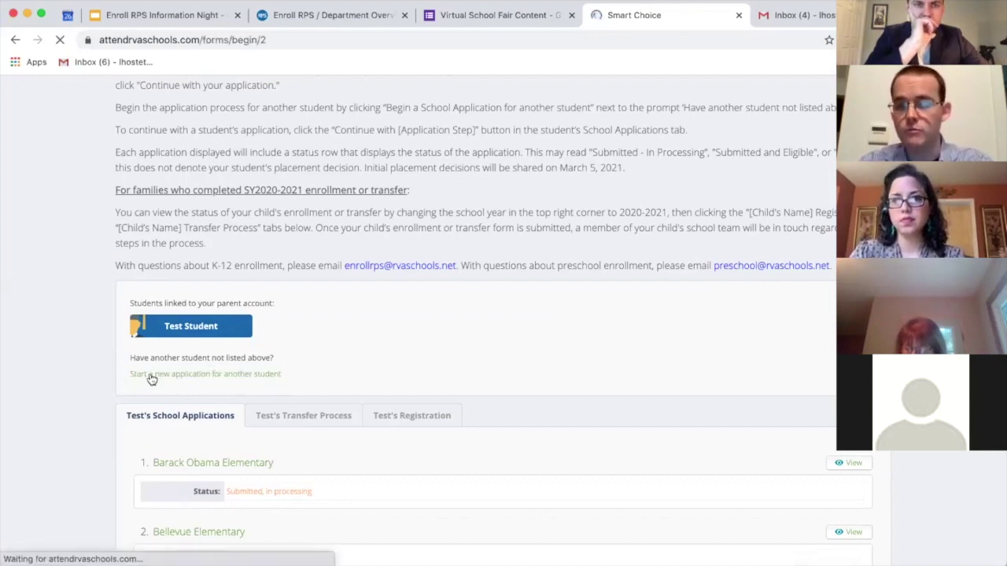
scroll(182, 368, down, 3)
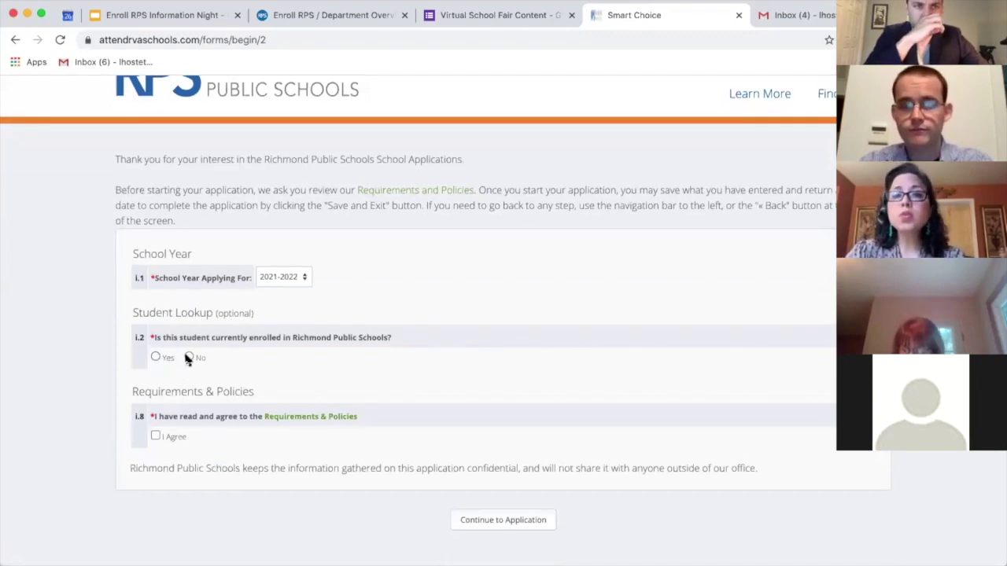
click(189, 357)
scroll(157, 364, down, 2)
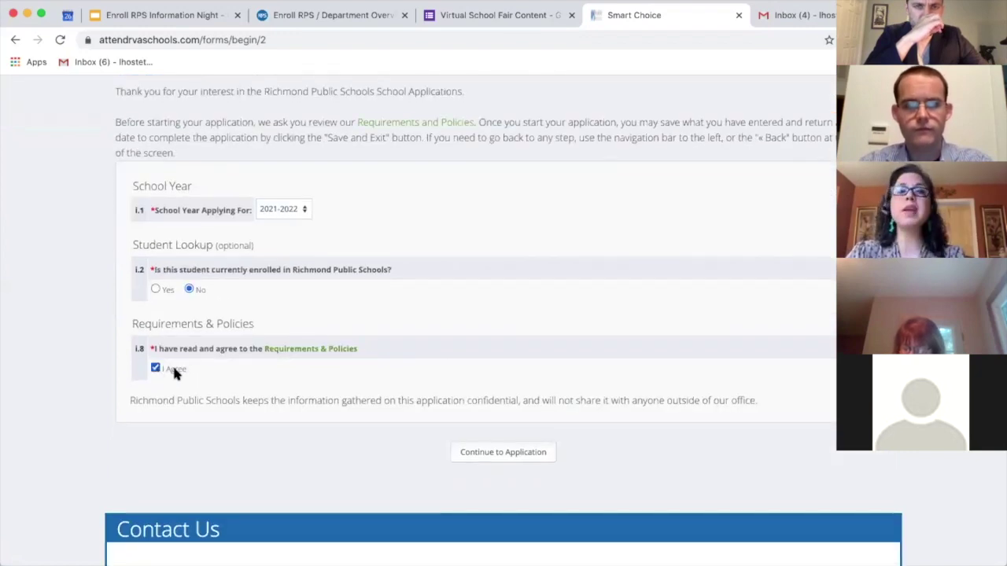
scroll(344, 371, down, 2)
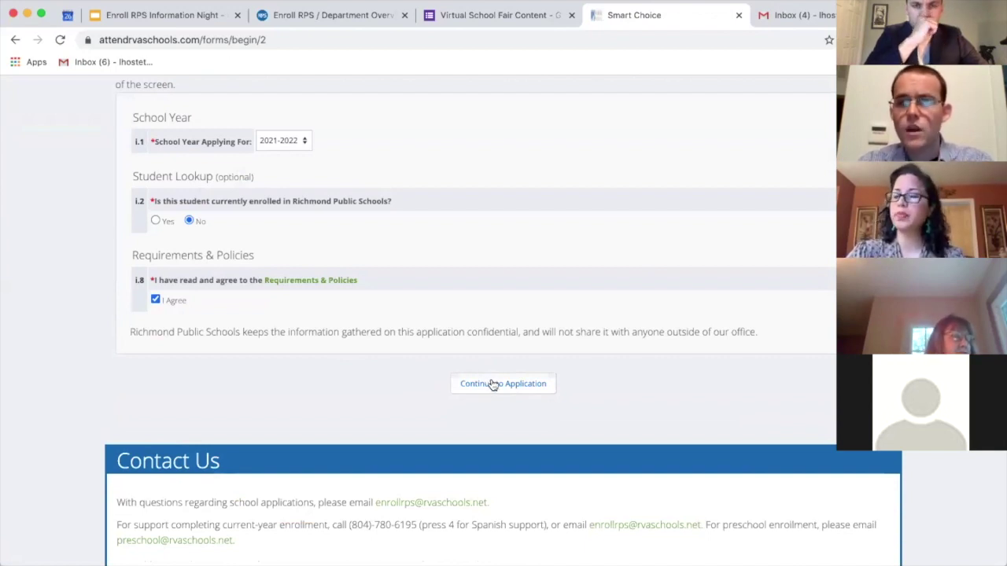
click(492, 384)
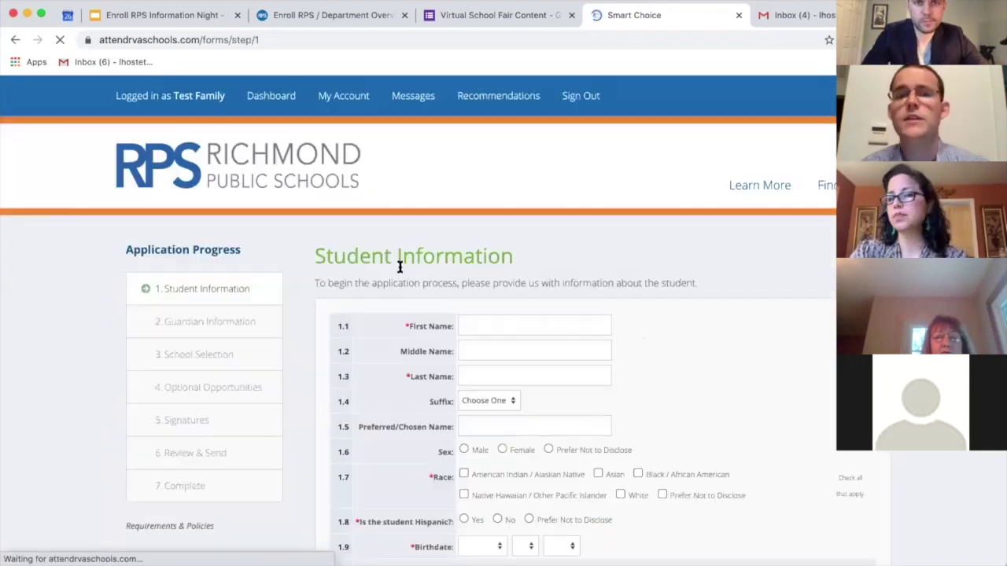
Step: Enter the student's first and last name and mark race as American Indian / Alaskan Native
click(462, 323)
text(TEst)
key(Tab)
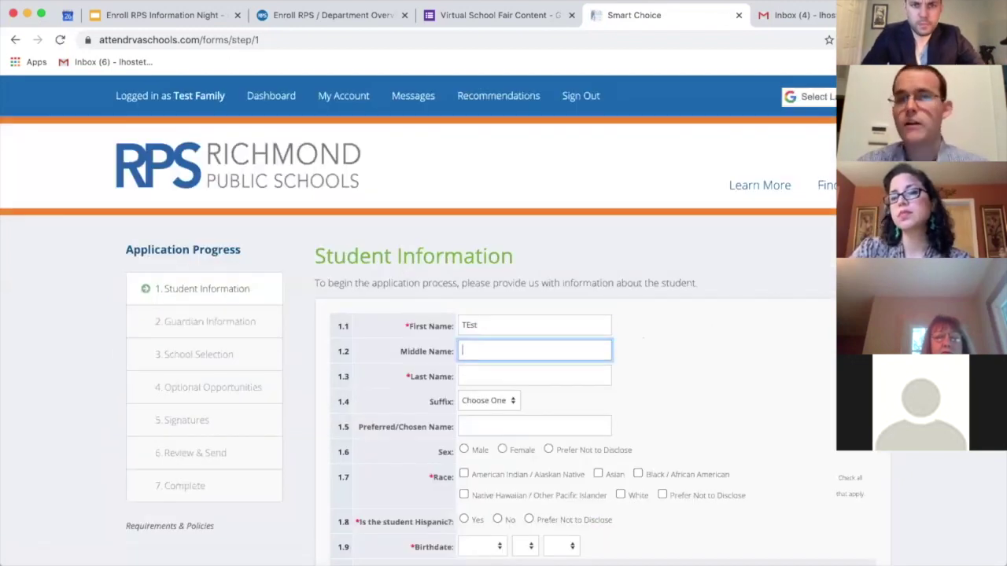
click(472, 324)
key(BackSpace)
text(e)
key(Tab)
key(Tab)
text(Fam)
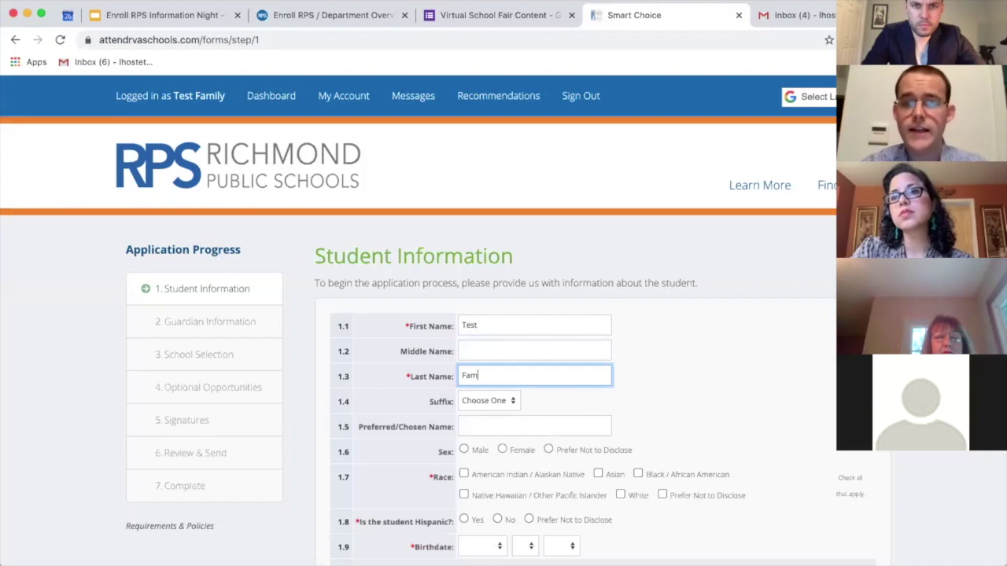
scroll(474, 306, down, 5)
click(463, 308)
click(476, 382)
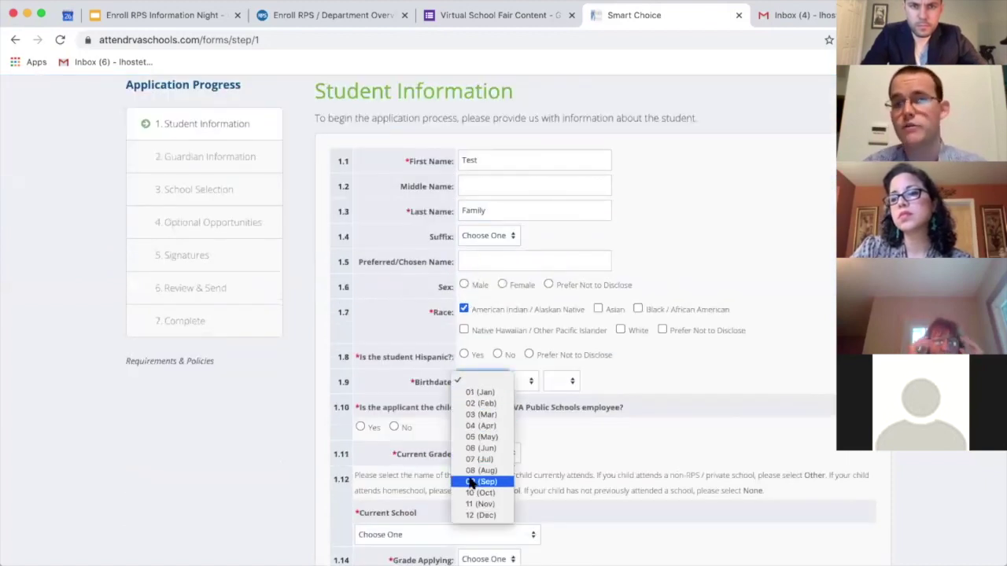
click(484, 478)
click(523, 380)
click(523, 392)
click(556, 379)
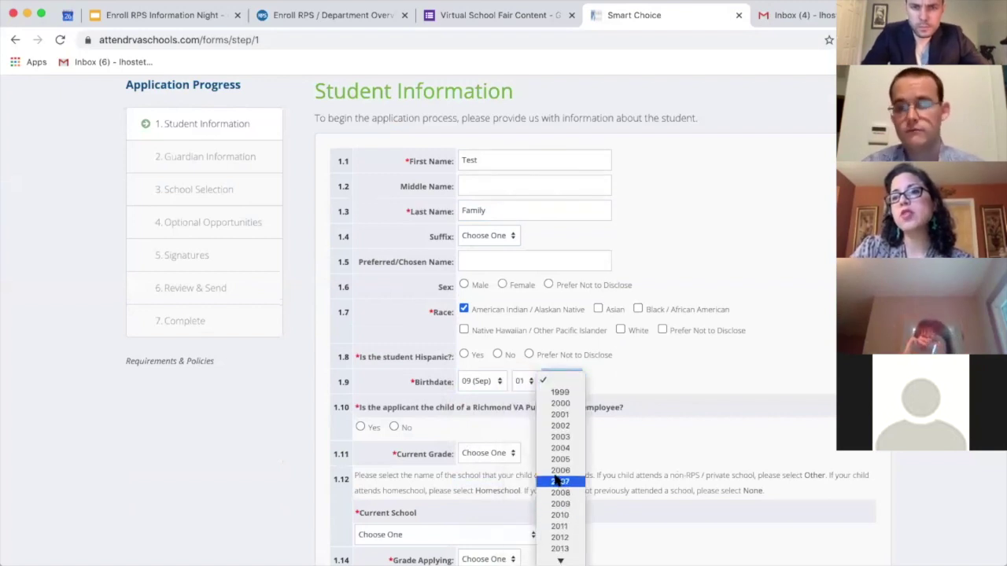
click(560, 470)
click(497, 355)
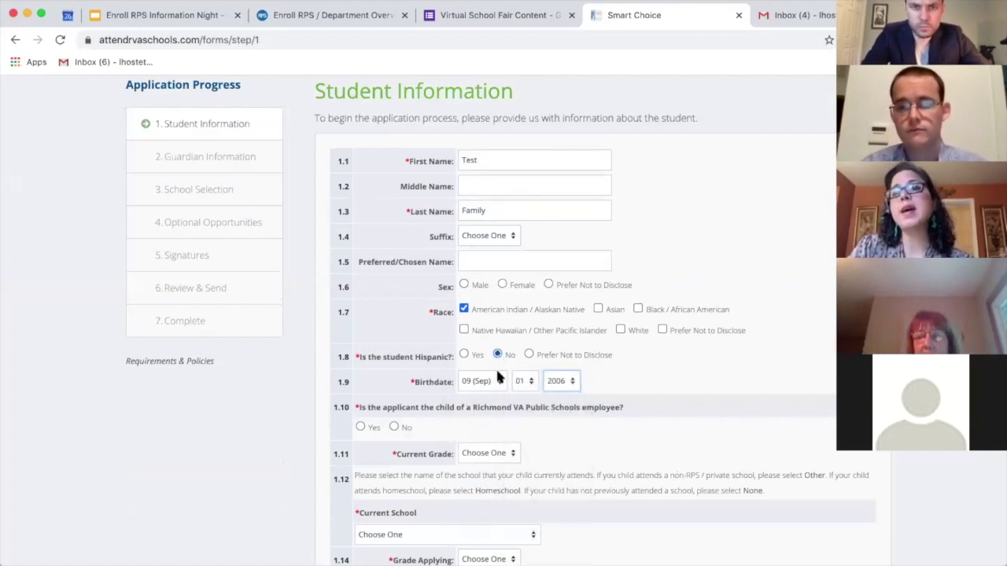
scroll(465, 292, down, 2)
click(394, 268)
Step: Set current grade 8 at Albert Hill Middle, applying for grade 9
click(488, 293)
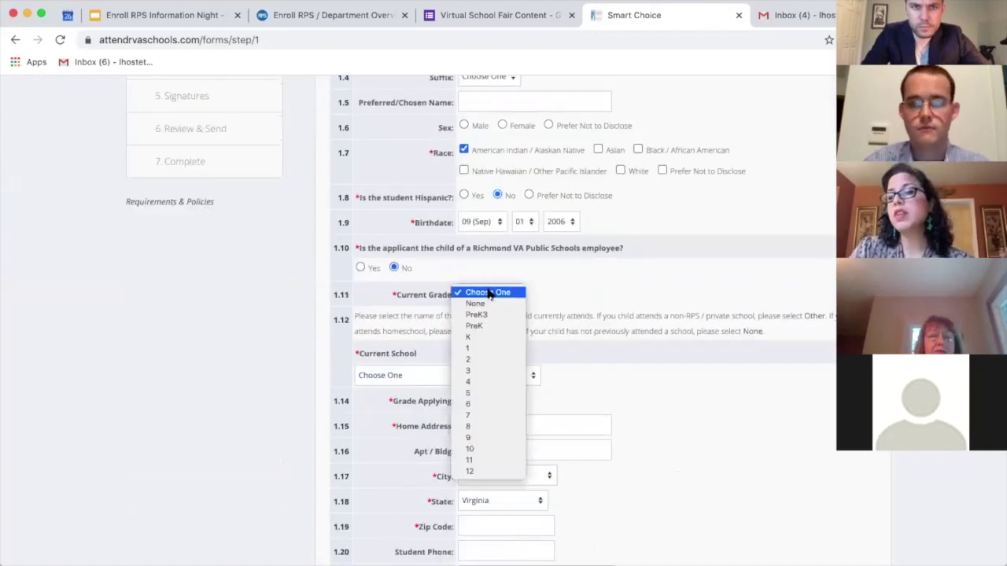
click(485, 426)
click(476, 378)
click(471, 386)
click(471, 402)
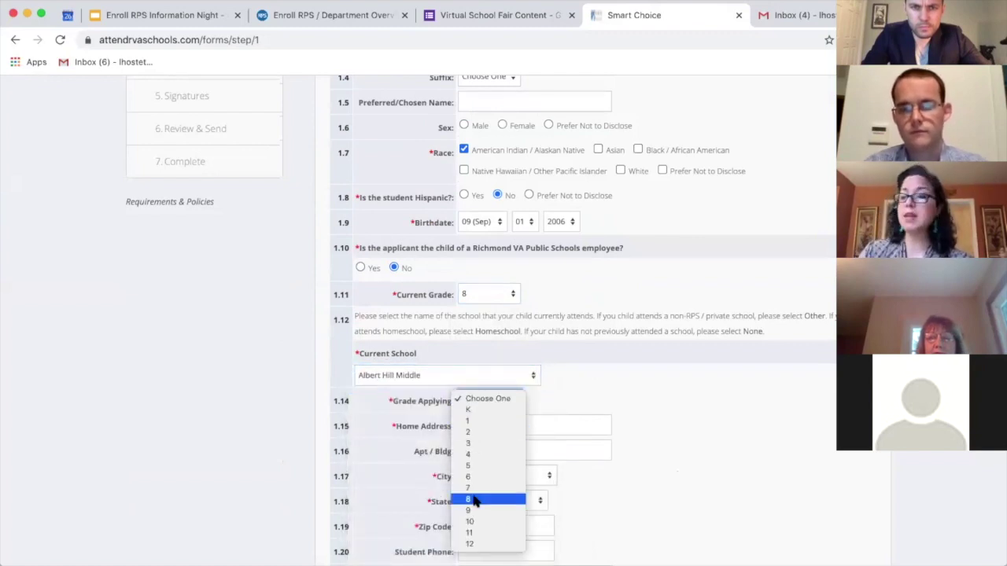
click(285, 299)
key(9)
scroll(285, 300, down, 3)
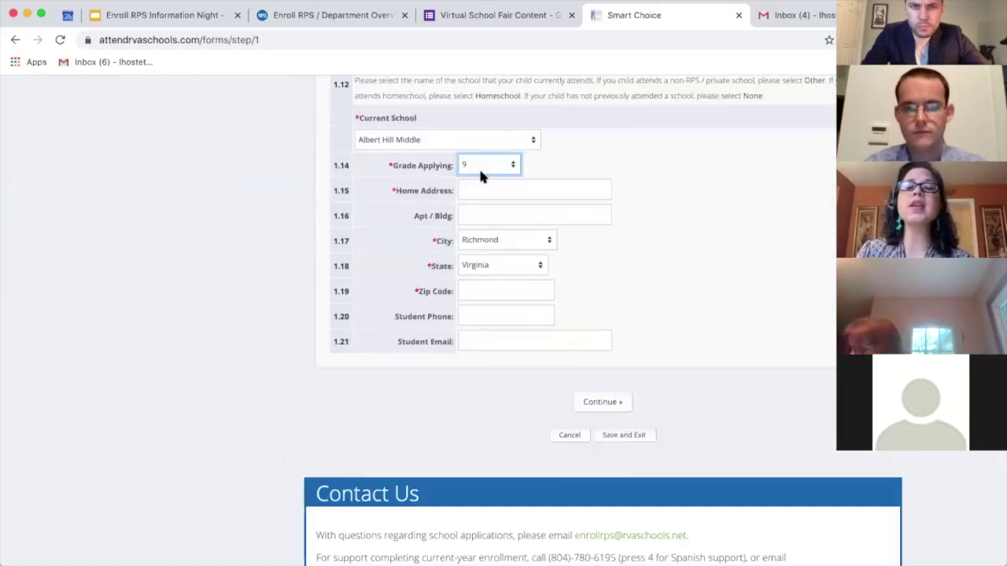
Step: Enter the home address and zip code, then continue to Guardian Information
click(484, 193)
text(80)
text(0 E )
text(Bro)
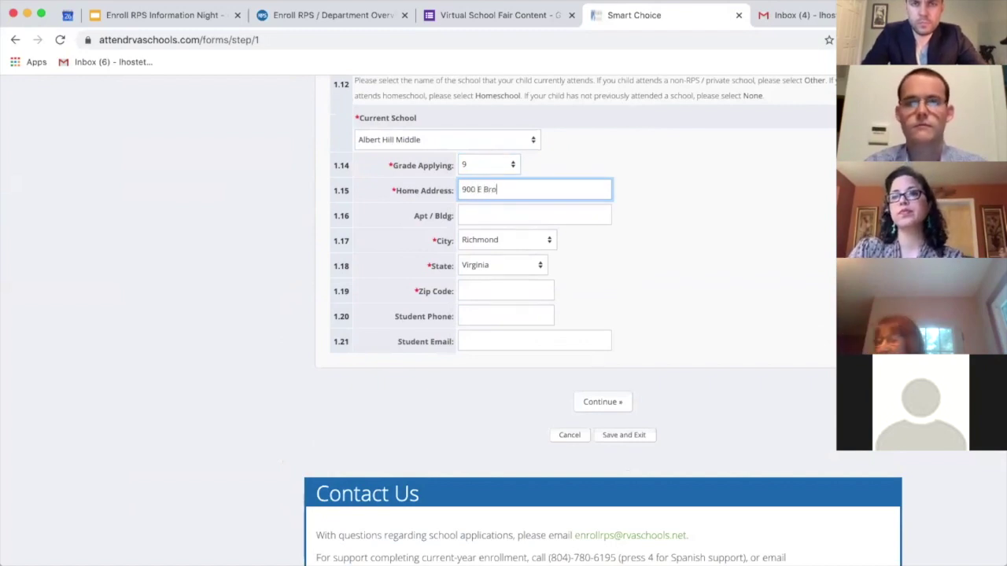
text(ad Street)
key(Tab)
key(Tab)
key(Tab)
key(Tab)
text(2)
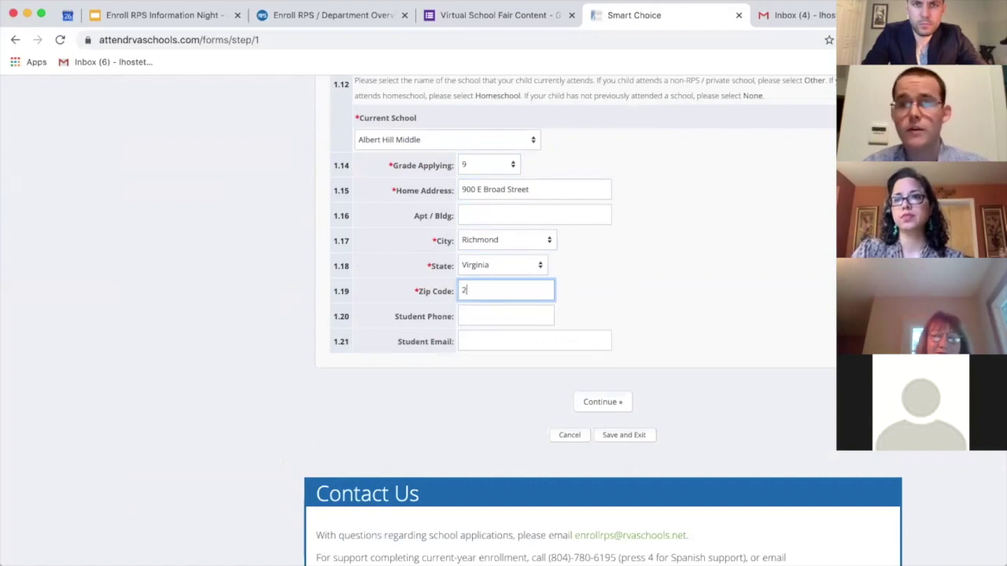
click(603, 403)
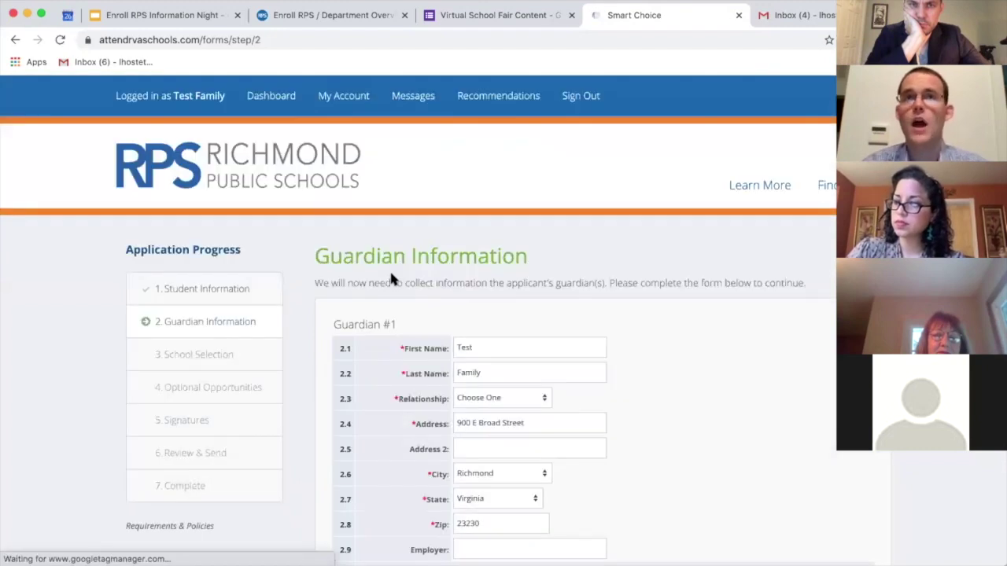
Step: Set Guardian #1's relationship to Mother and preferred contact to Mobile, then continue to School Selection
scroll(425, 197, down, 4)
scroll(464, 133, up, 1)
click(476, 153)
click(475, 163)
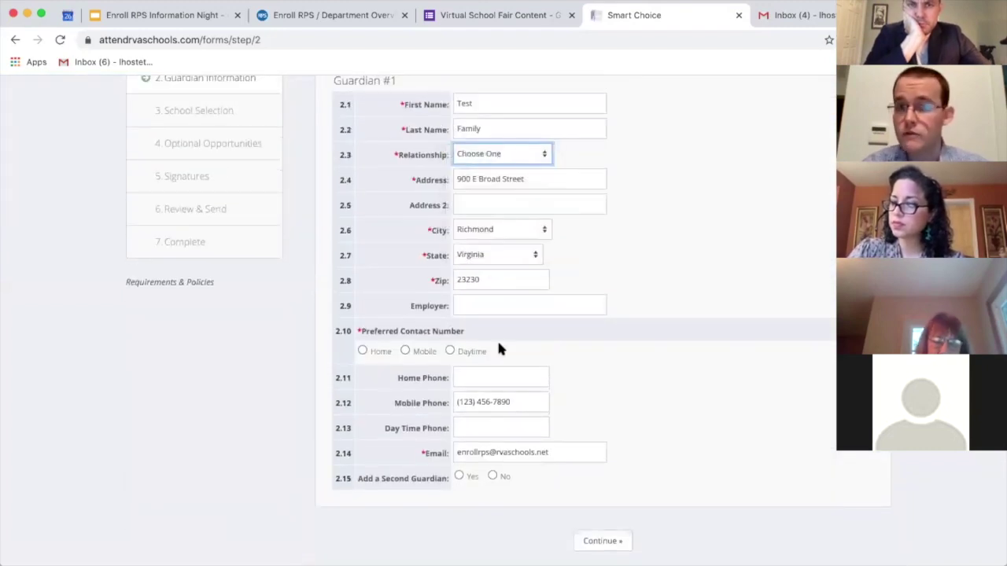
scroll(498, 342, down, 1)
scroll(491, 346, down, 4)
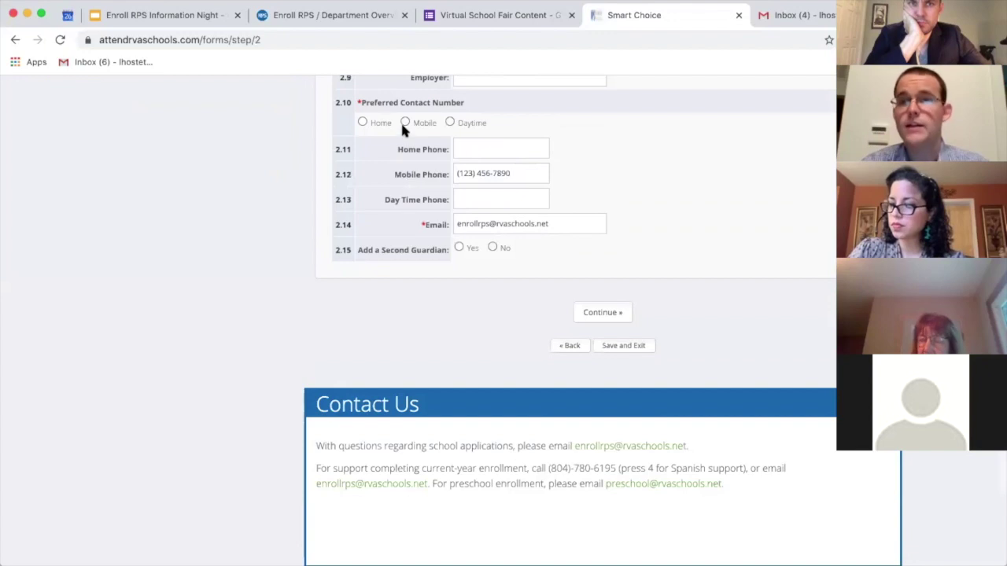
click(405, 122)
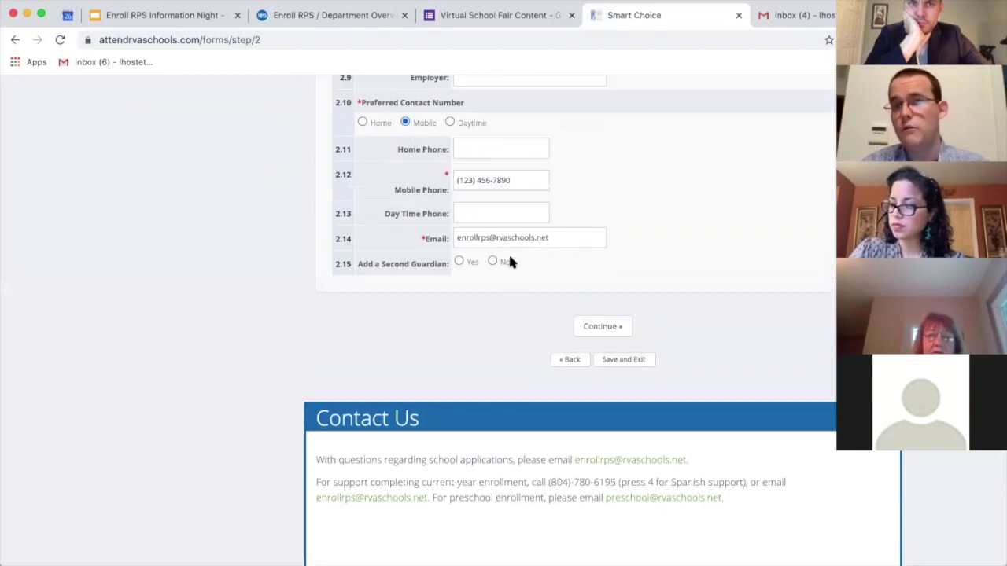
click(585, 326)
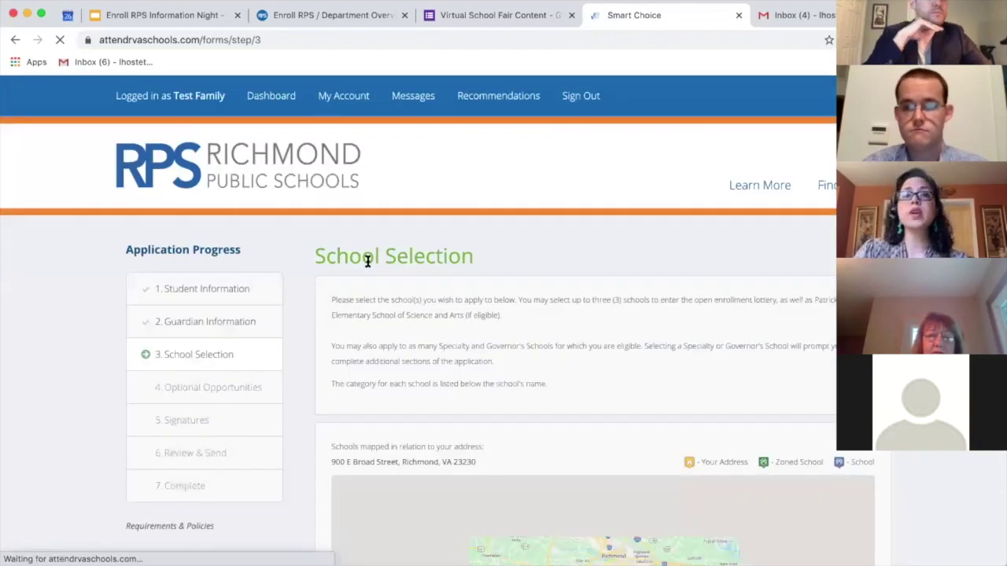
Step: Check Open High as a specialty school and expand the Governor's Schools option for M.L. Walker
scroll(366, 261, down, 7)
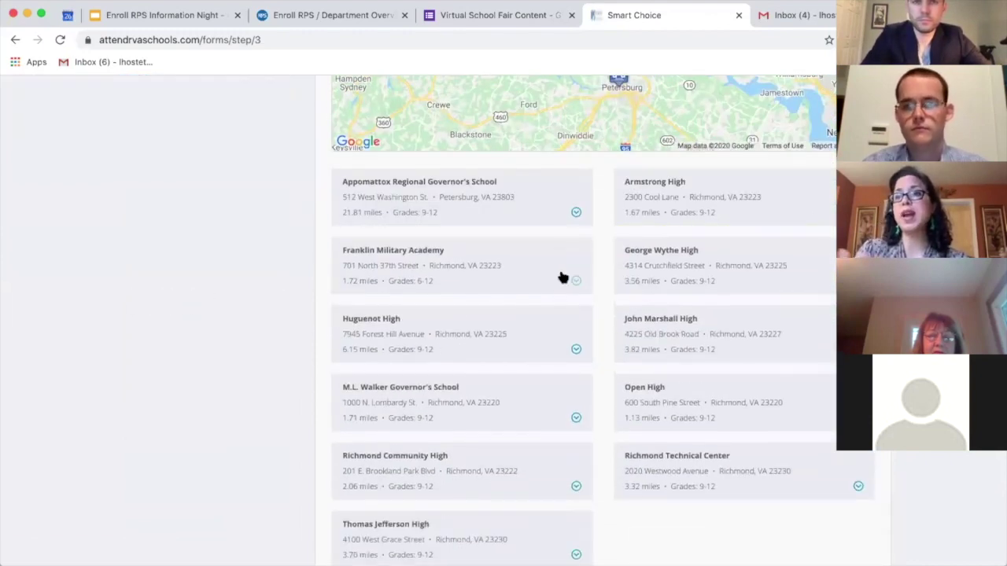
scroll(666, 288, down, 3)
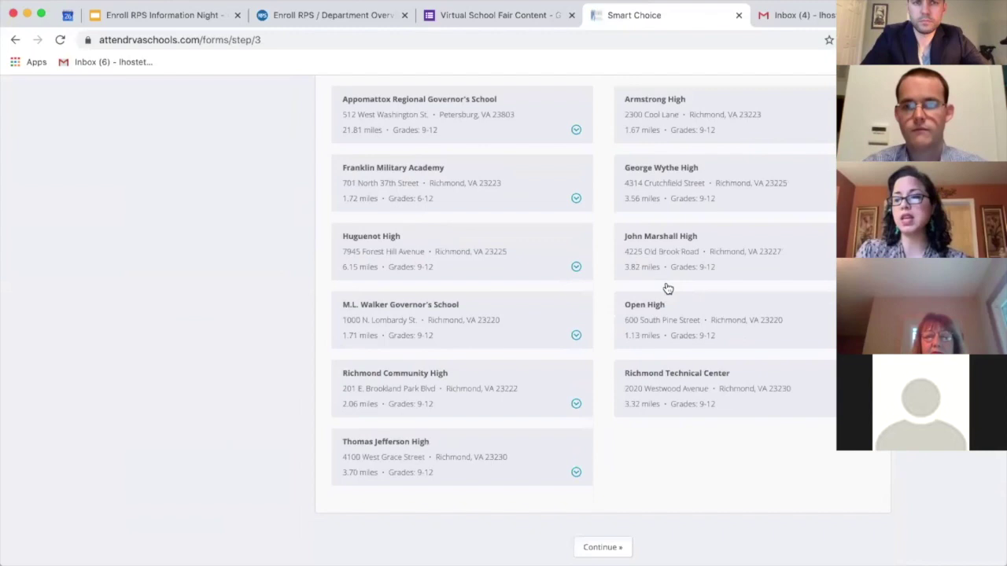
mouse_move(634, 358)
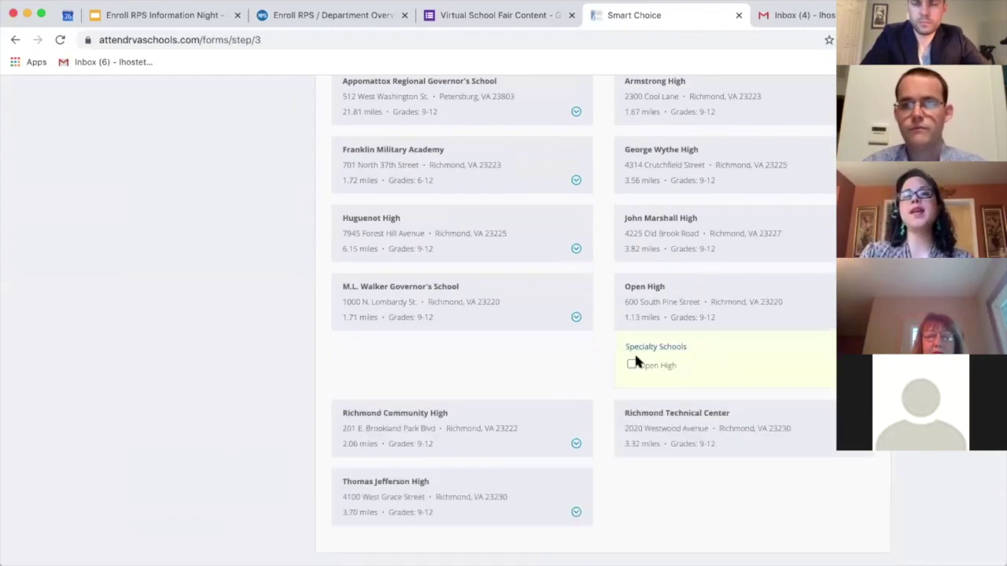
scroll(634, 354, down, 1)
click(631, 324)
click(573, 280)
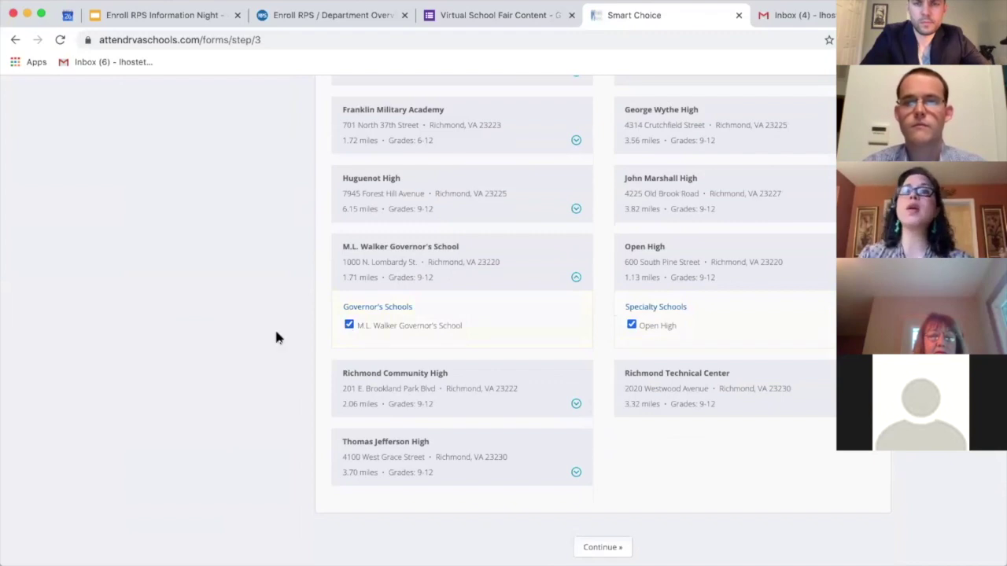
Step: Look over the Richmond Technical Center, Community High and Thomas Jefferson options, then submit the school choices
scroll(271, 338, down, 2)
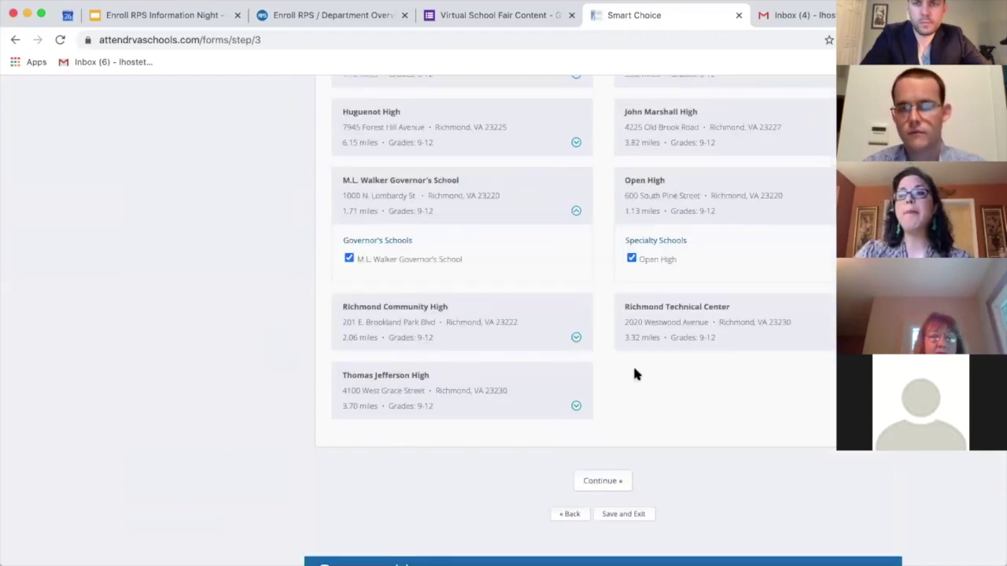
click(645, 339)
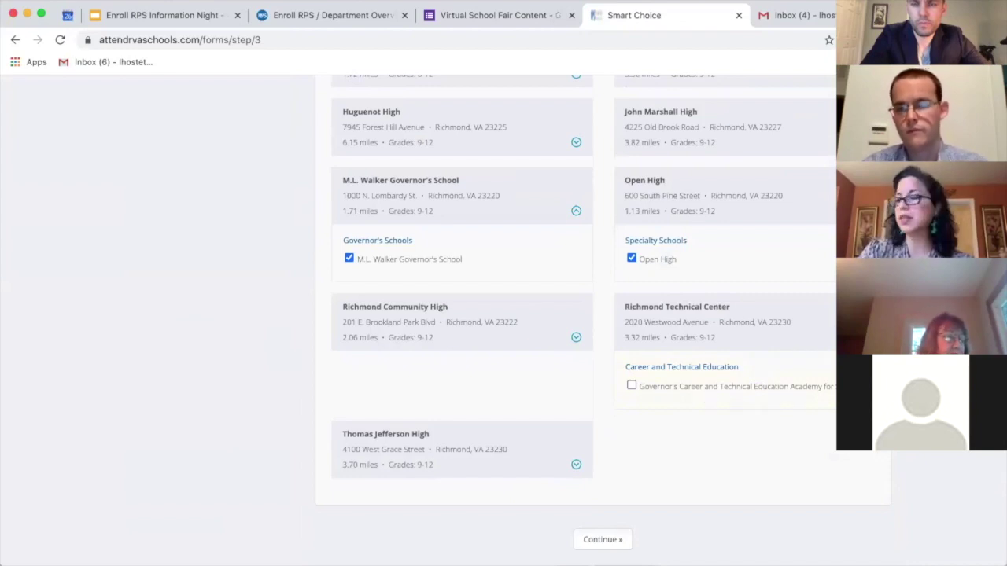
click(645, 338)
scroll(472, 350, down, 1)
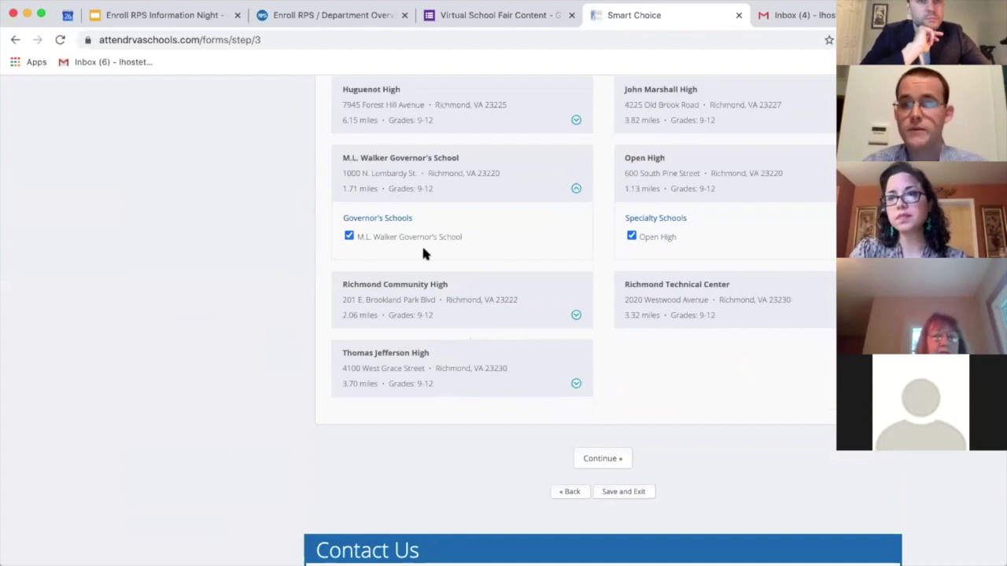
scroll(422, 245, down, 2)
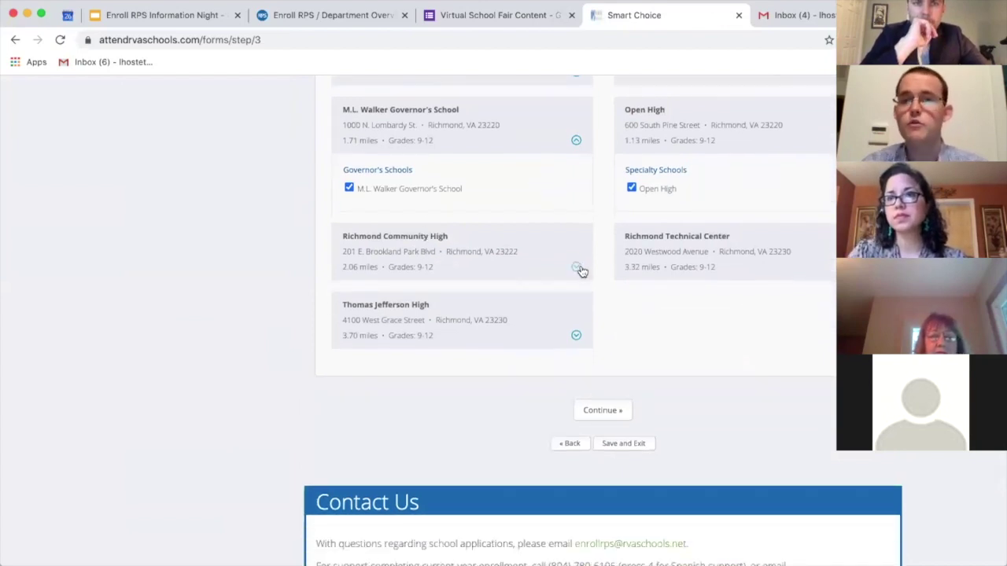
click(580, 269)
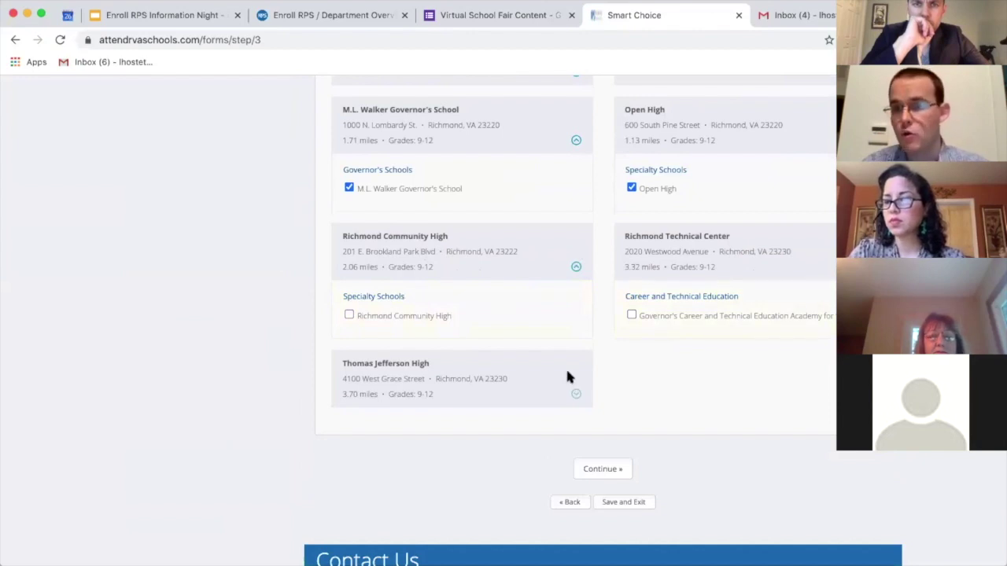
click(567, 377)
scroll(564, 372, down, 2)
scroll(452, 336, up, 1)
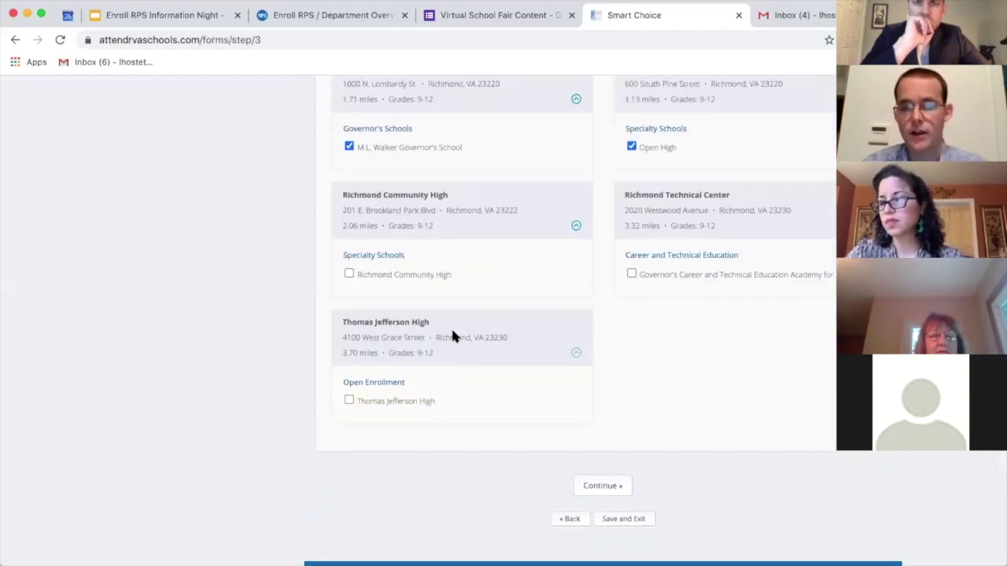
scroll(448, 330, up, 1)
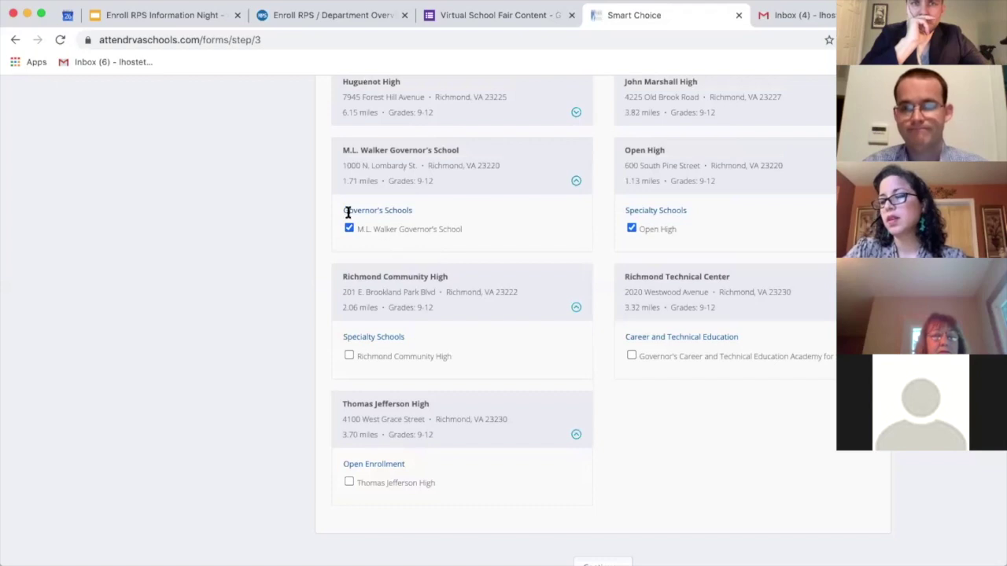
scroll(290, 224, down, 1)
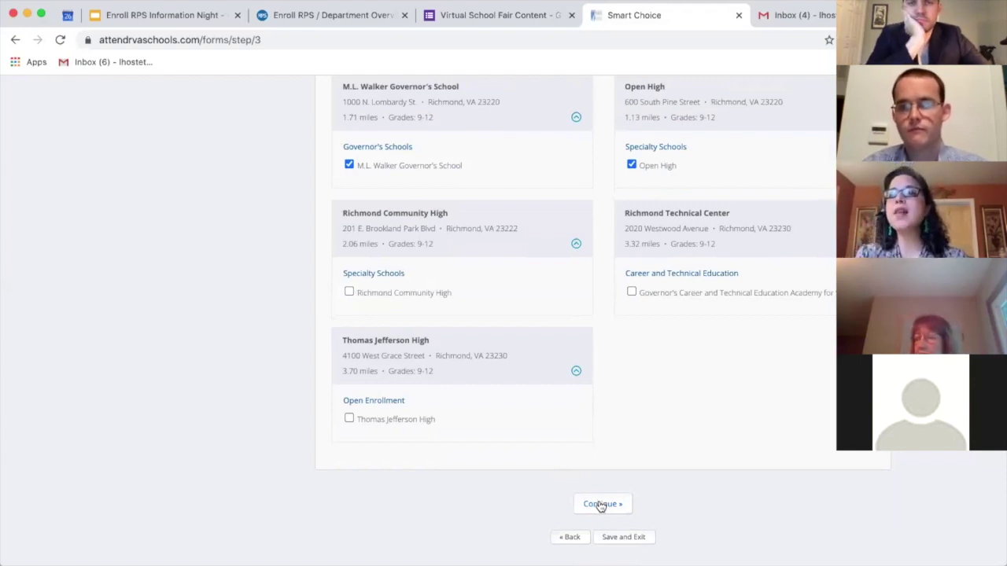
click(601, 505)
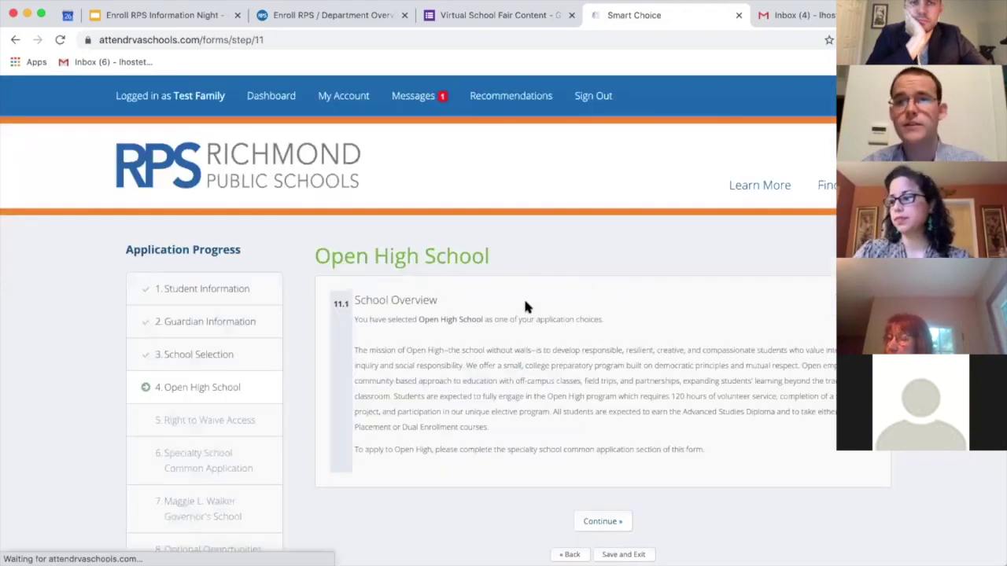
Step: Read through the Open High School overview and move on to the next step
scroll(516, 295, down, 3)
scroll(506, 280, up, 1)
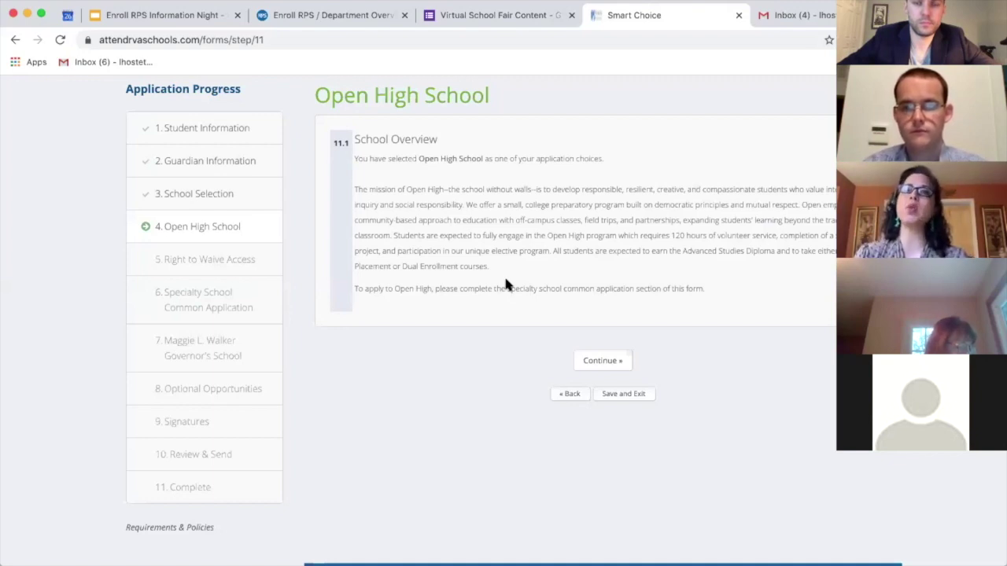
click(621, 361)
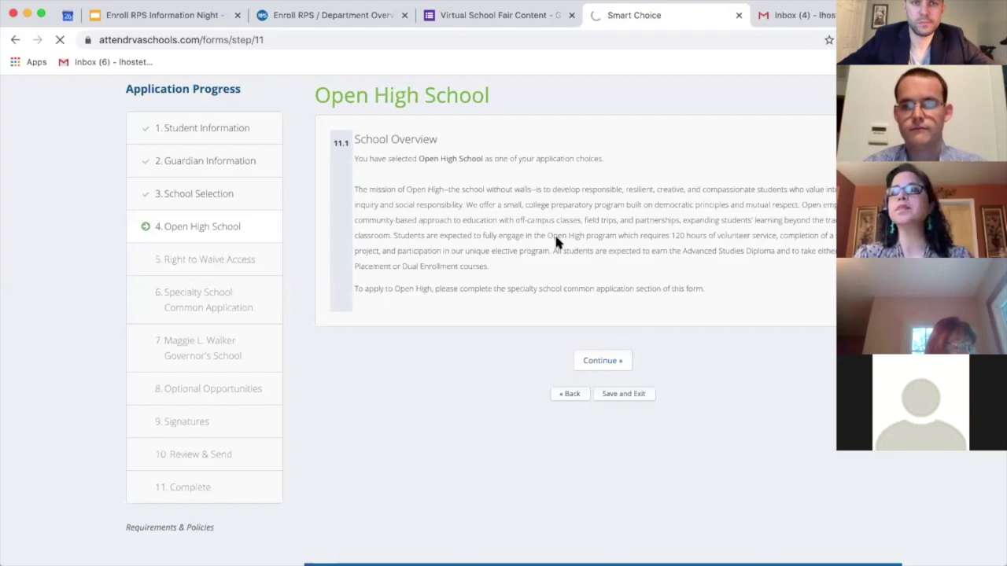
Step: Choose 'We voluntarily waive', enter the student and parent/guardian signatures, and submit the waiver
scroll(437, 265, down, 2)
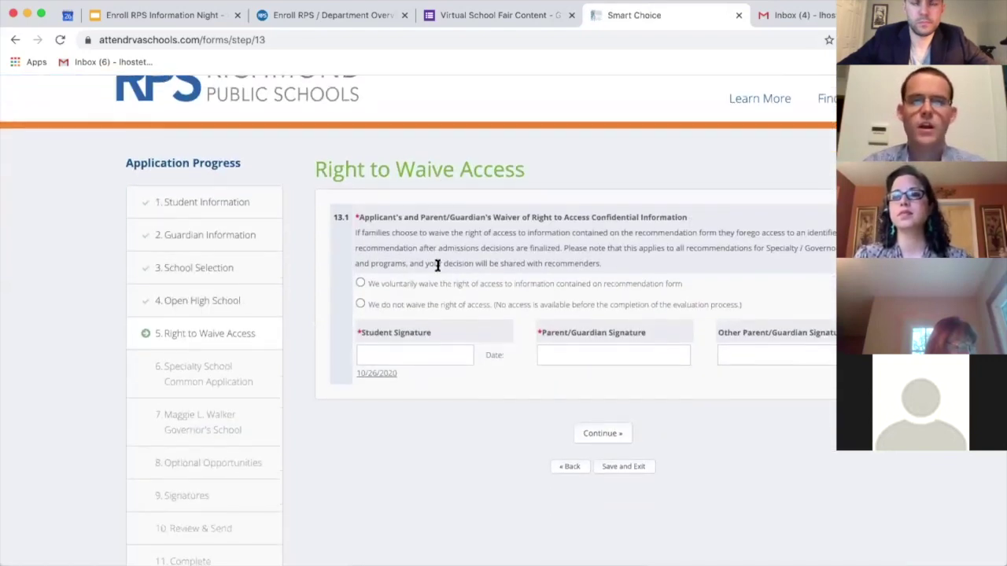
click(360, 284)
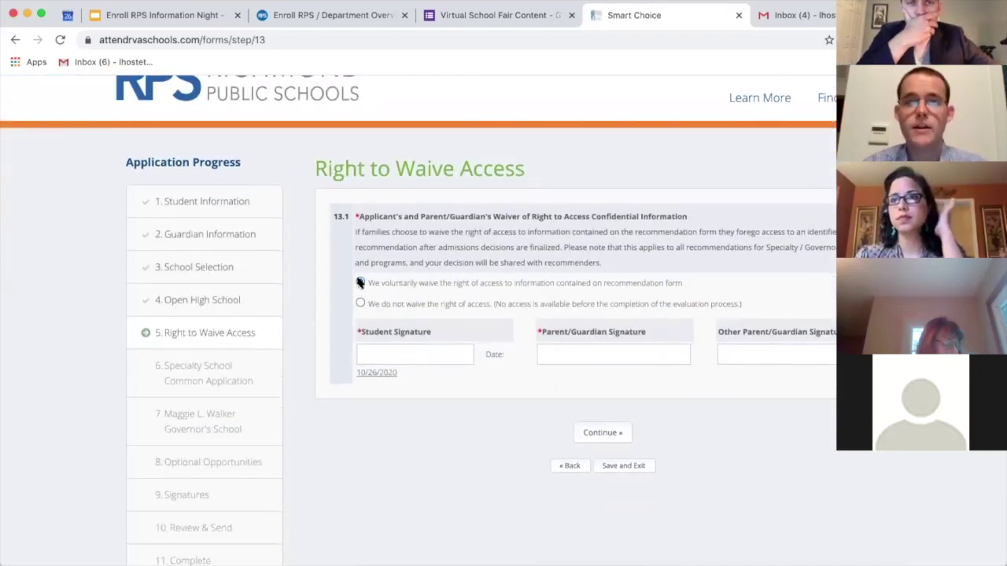
click(377, 346)
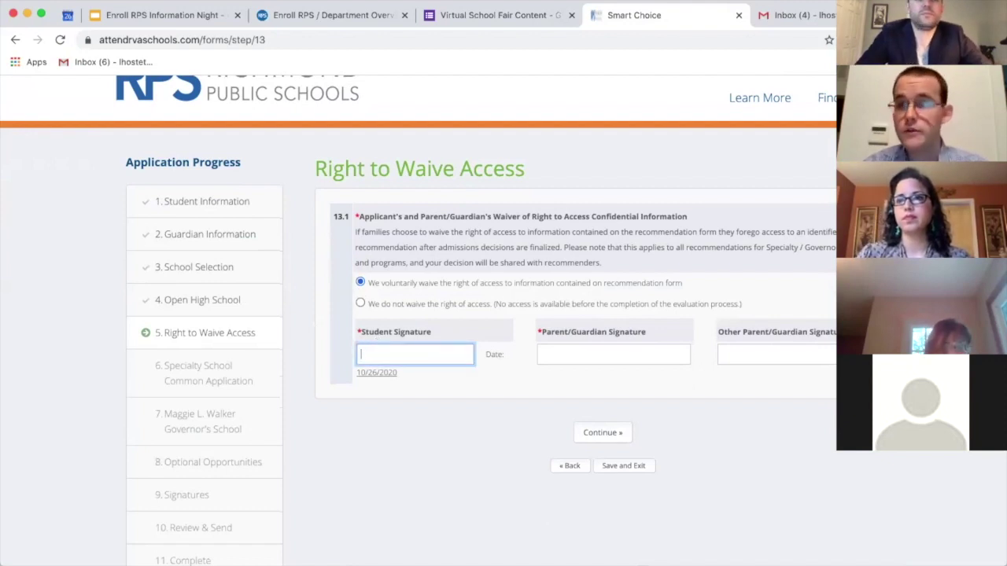
text(Test Student)
click(613, 354)
text(F)
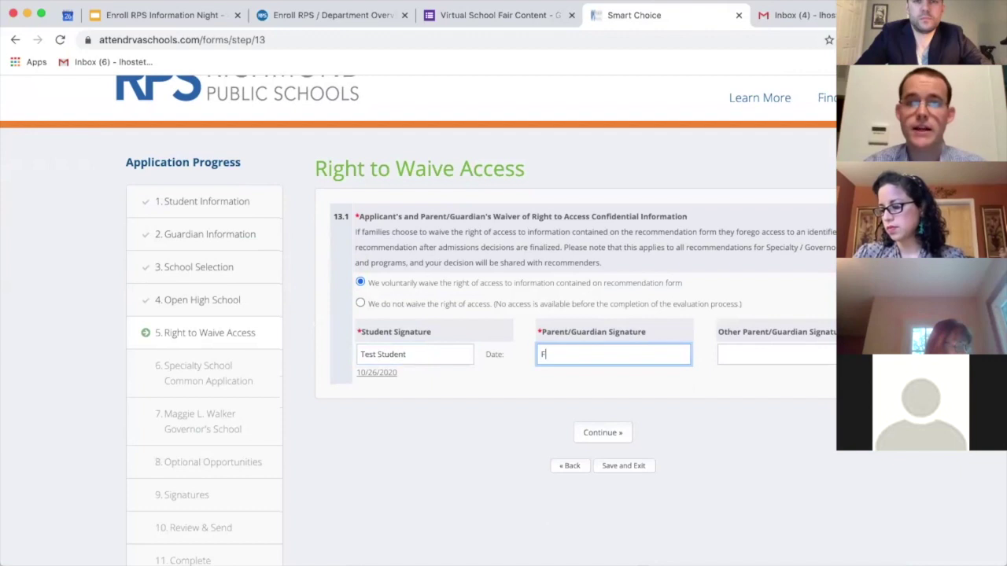
key(BackSpace)
key(BackSpace)
key(BackSpace)
key(BackSpace)
text(Test)
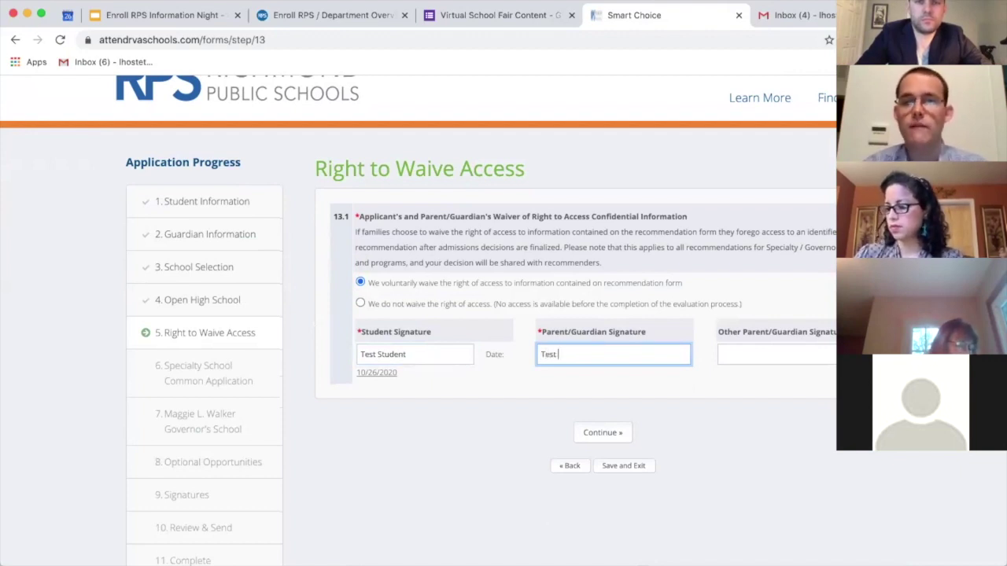
text( Guardian)
scroll(430, 353, down, 2)
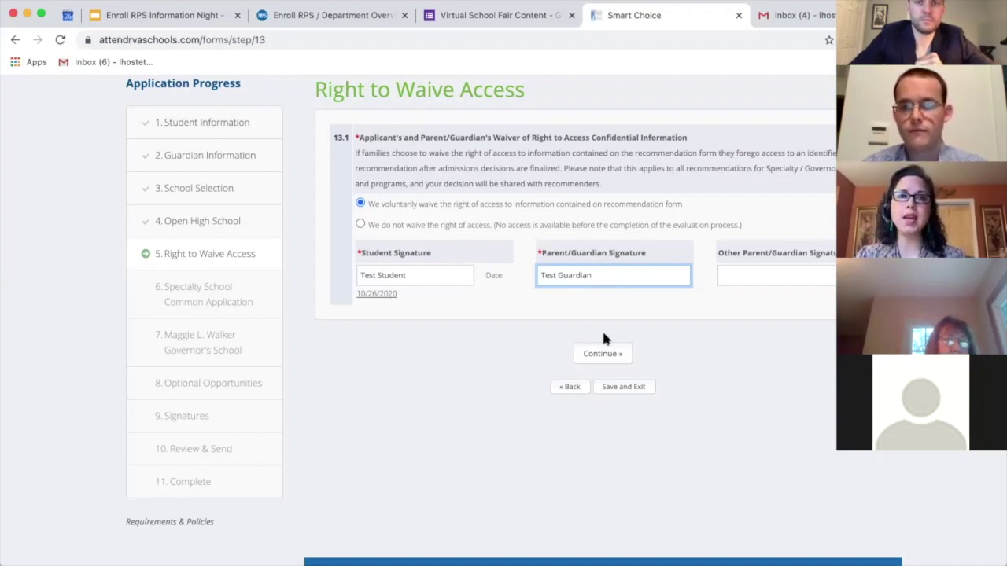
click(605, 355)
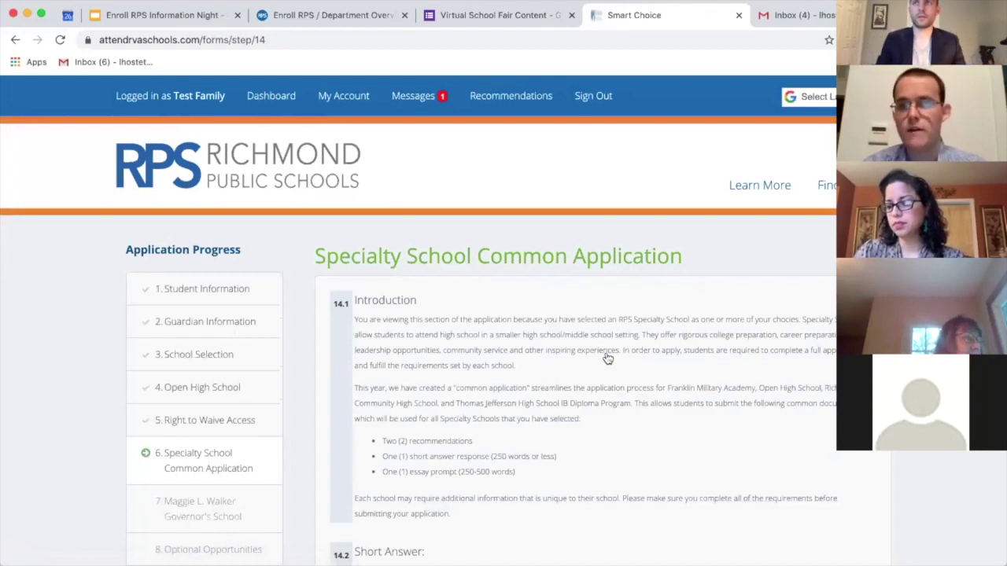
Step: Enter 'Example' as the common application's short answer
scroll(605, 366, down, 3)
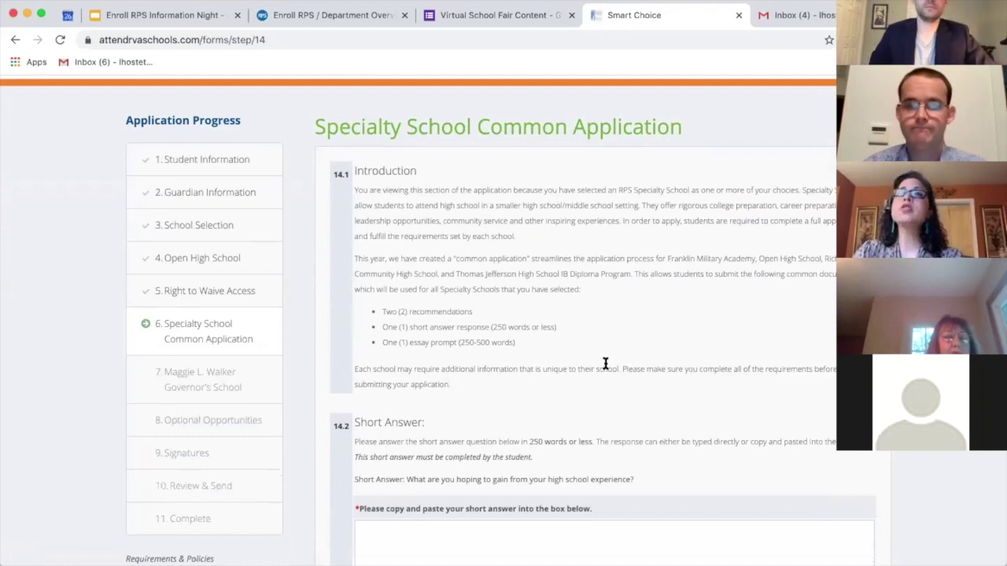
scroll(605, 364, down, 1)
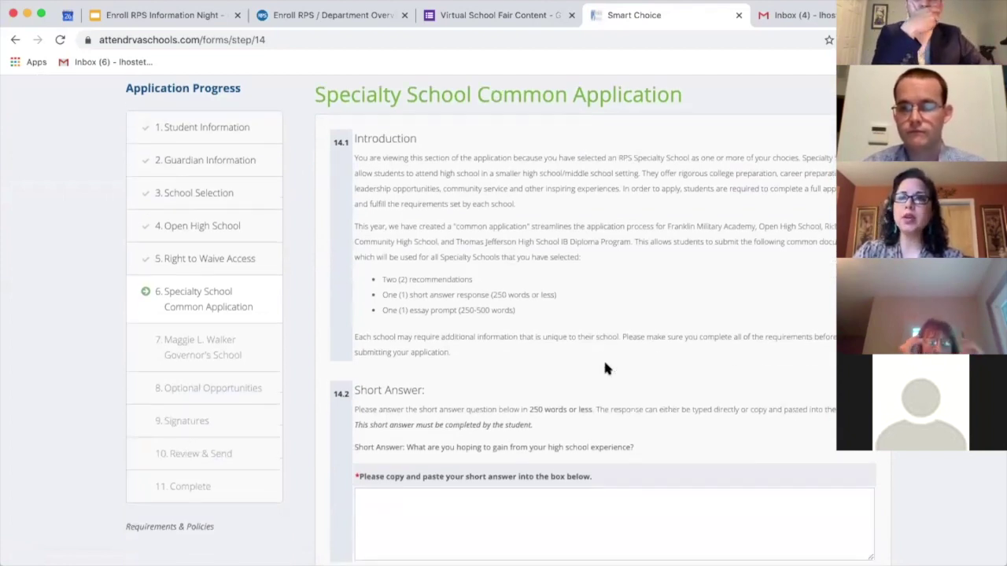
scroll(604, 368, up, 1)
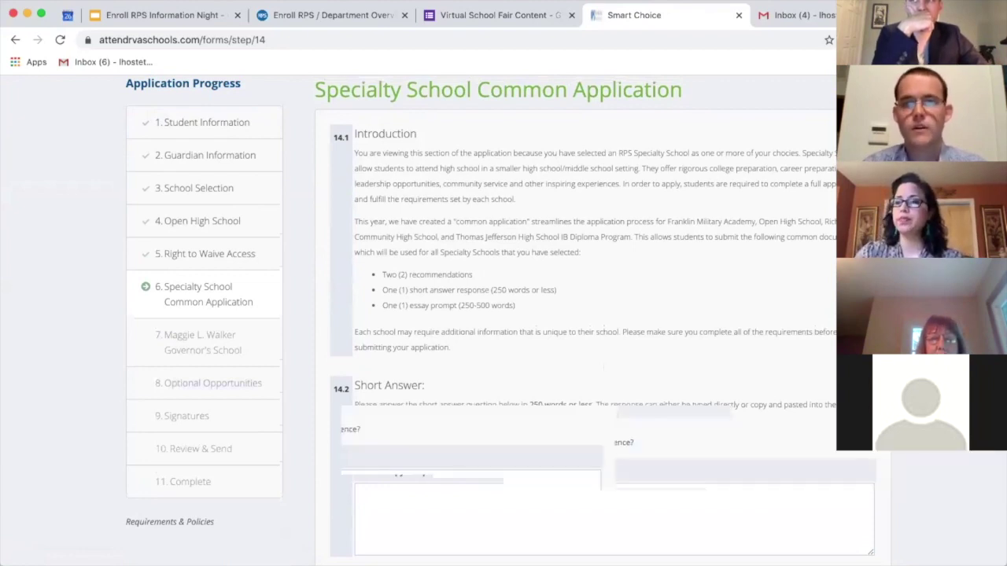
scroll(455, 423, down, 1)
scroll(381, 441, down, 5)
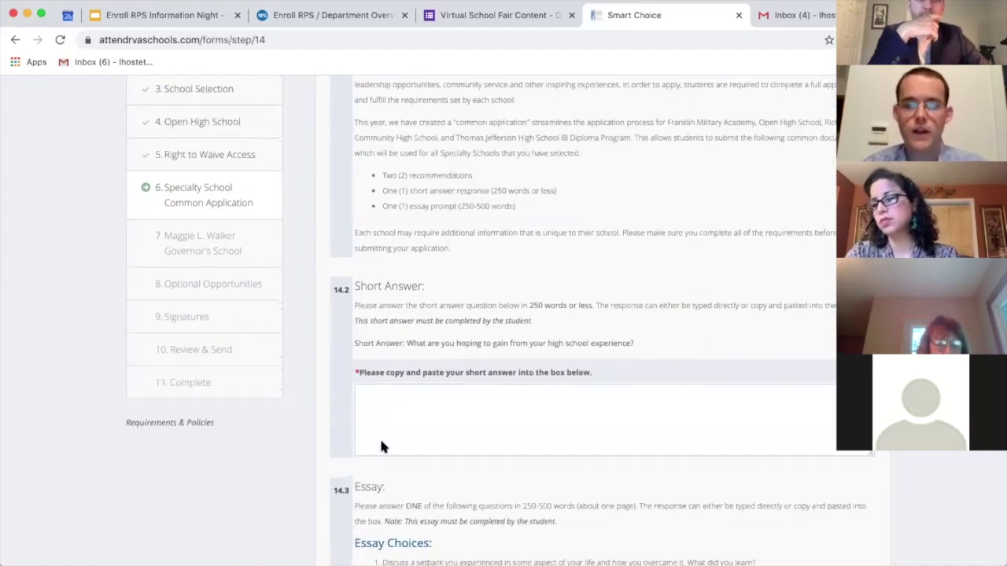
click(390, 396)
text(Example)
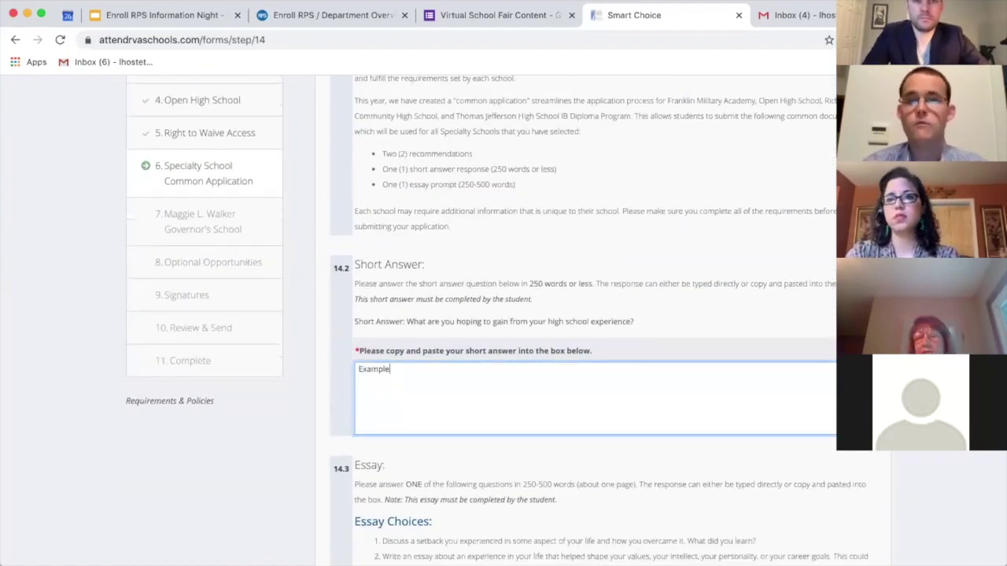
Step: Choose the setback essay topic and write 'Example' as the essay
scroll(391, 403, down, 5)
scroll(394, 426, down, 2)
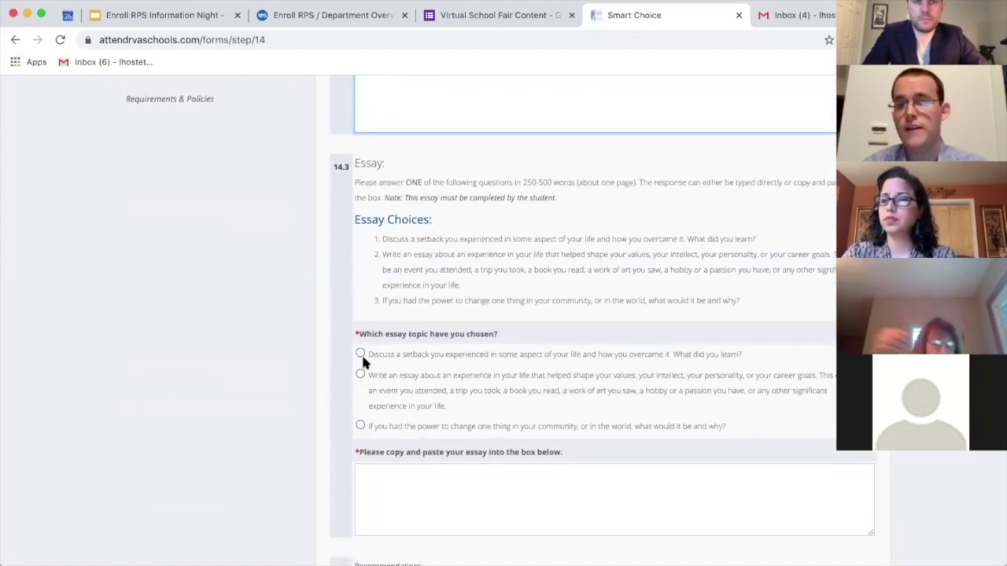
click(361, 354)
scroll(376, 438, down, 1)
click(376, 439)
text(Example)
scroll(375, 438, down, 7)
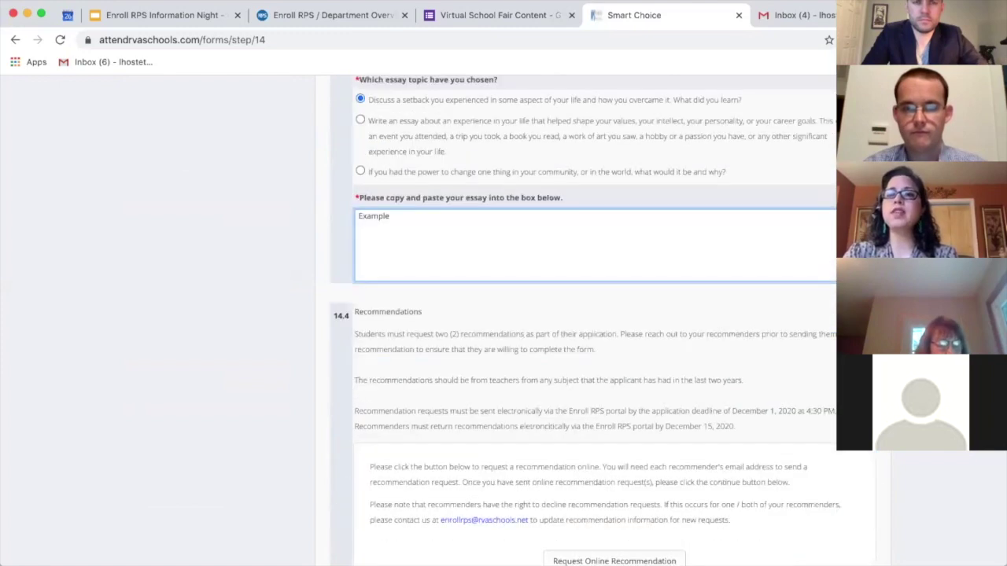
scroll(479, 438, down, 2)
Step: Send an online recommendation request with the recommender's name and e-mail, then check it shows Pending
click(599, 385)
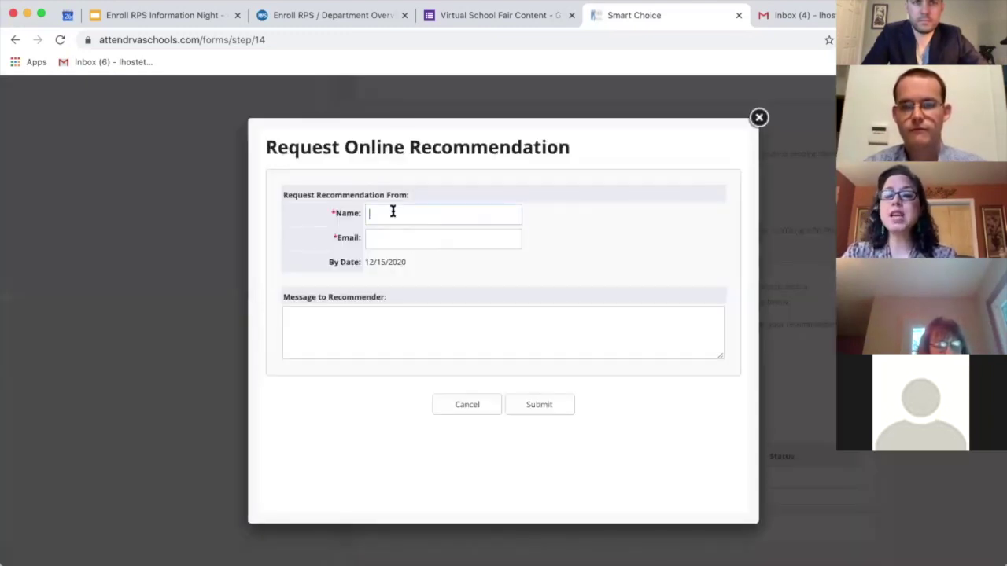
click(393, 214)
text(Test)
key(Tab)
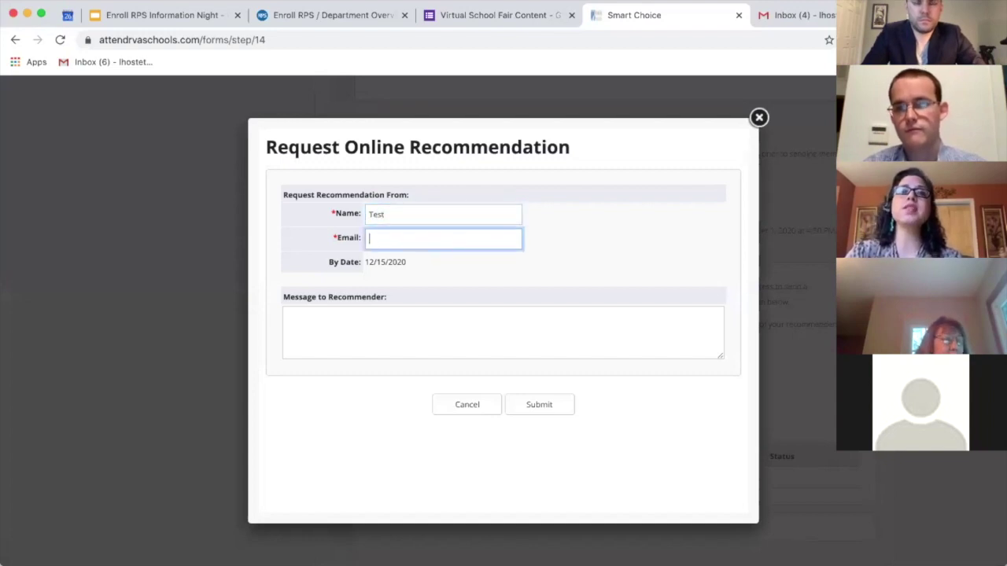
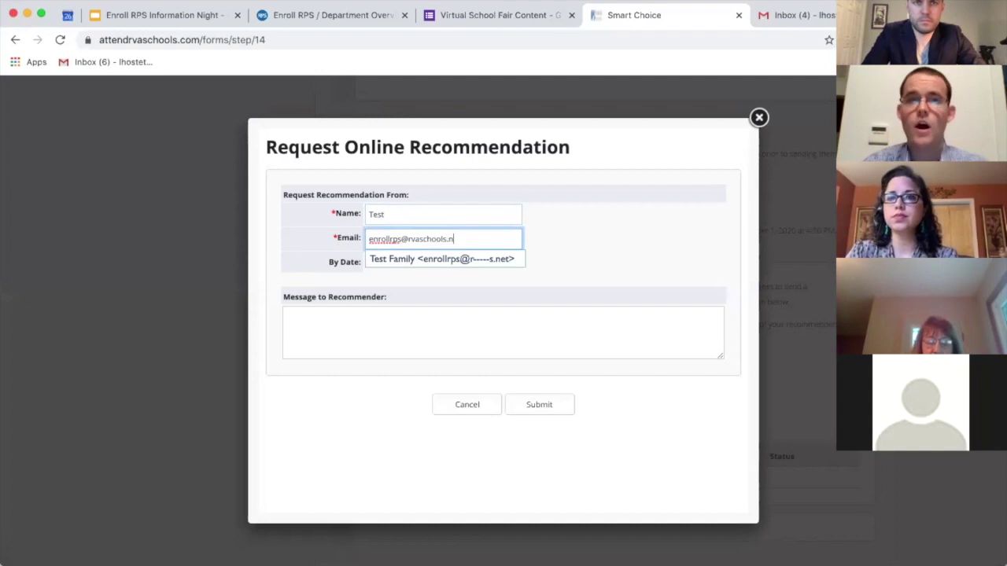
click(446, 315)
click(533, 417)
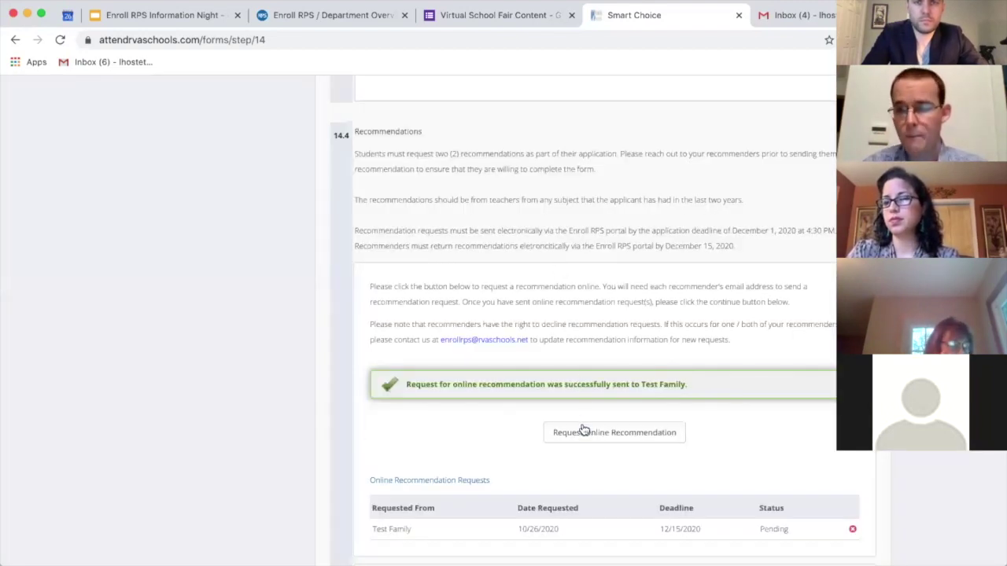
scroll(558, 338, up, 5)
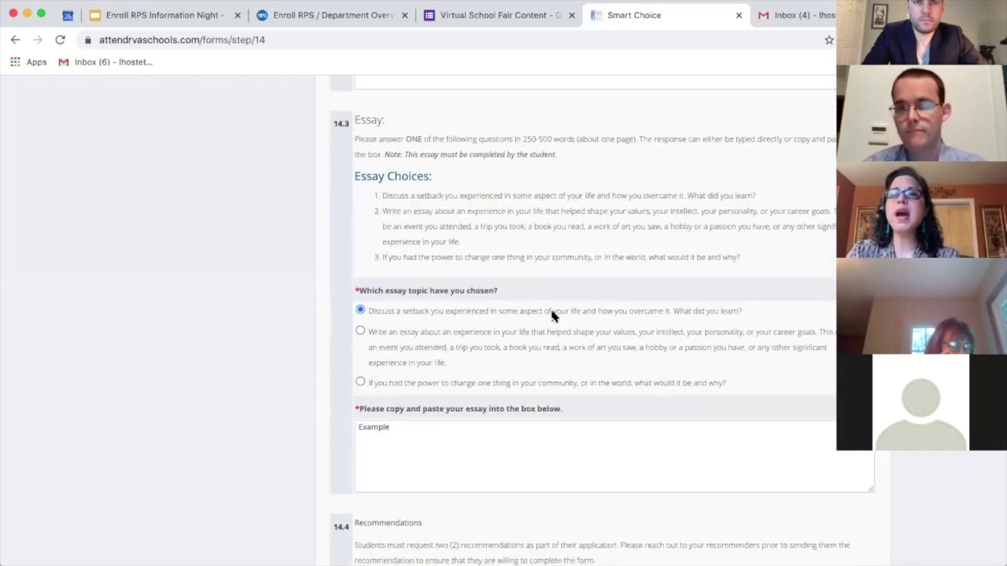
scroll(551, 316, up, 3)
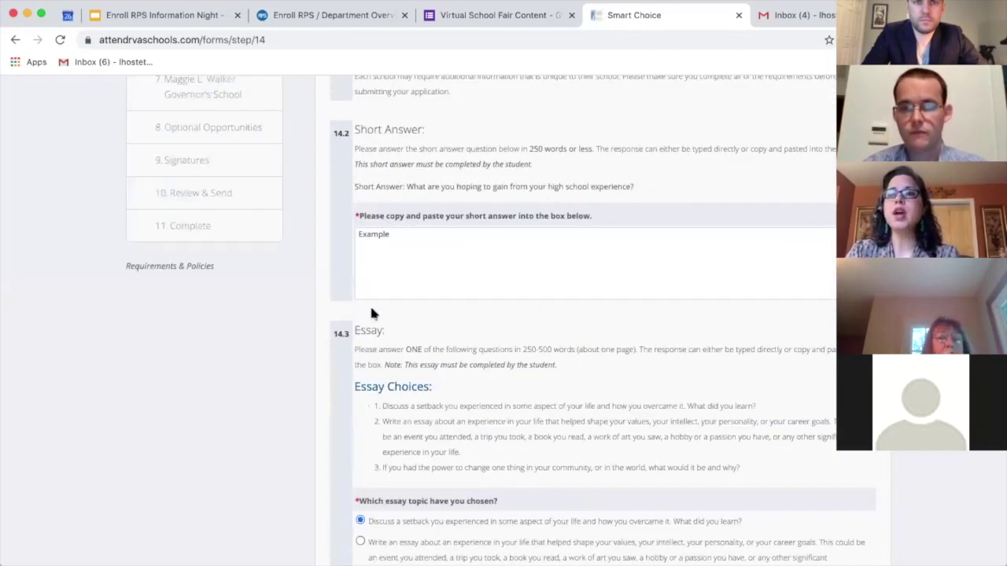
scroll(439, 306, down, 4)
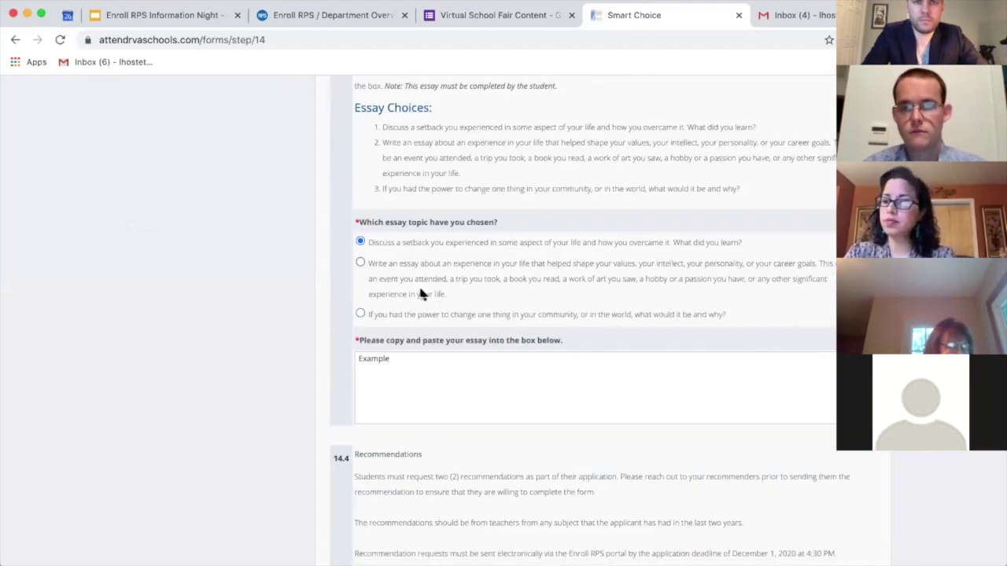
scroll(416, 439, down, 5)
scroll(417, 440, down, 2)
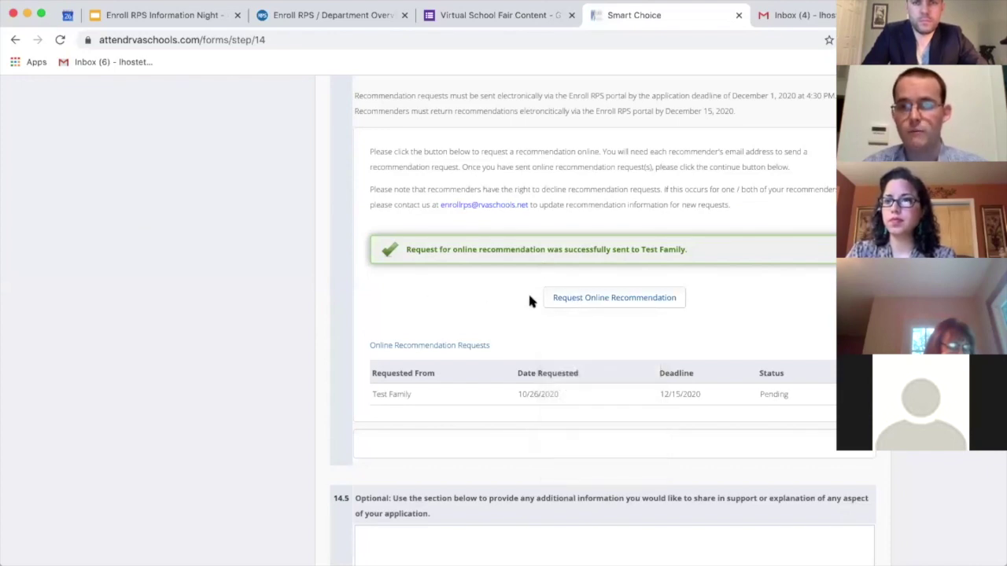
Step: Send a second recommendation request to another recommender's name and e-mail, then scroll down to Continue
click(562, 299)
click(432, 218)
text(Test)
key(Tab)
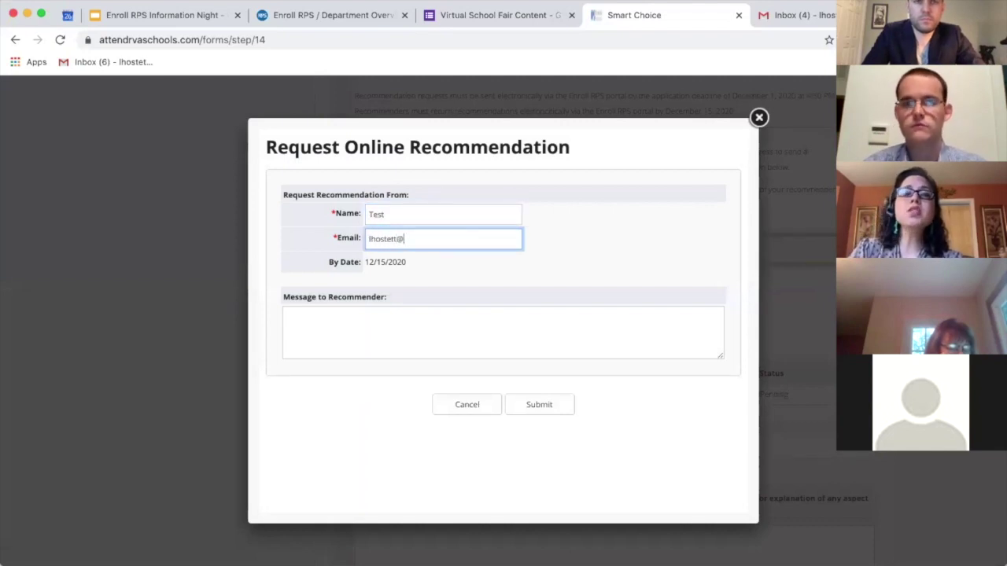
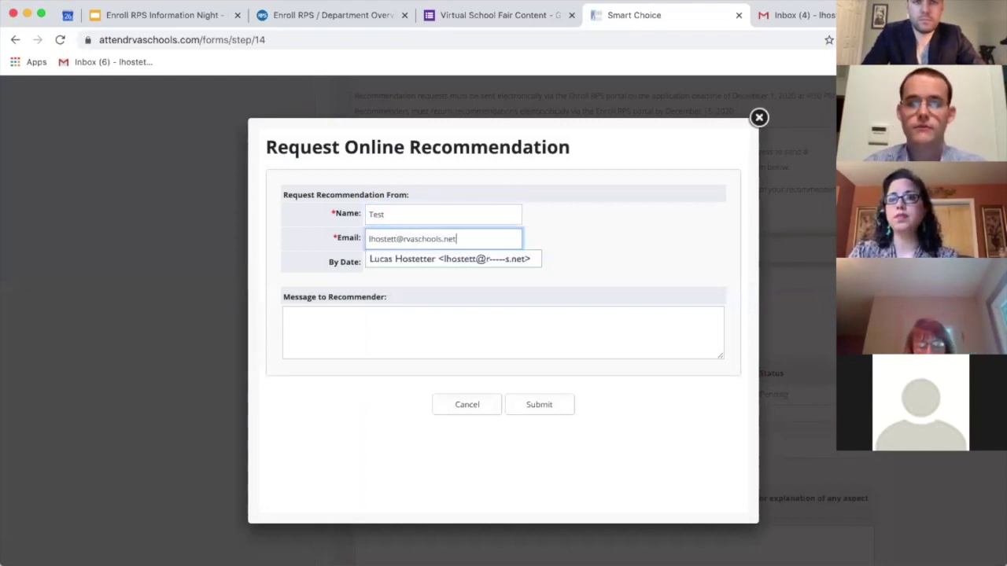
click(477, 351)
click(539, 405)
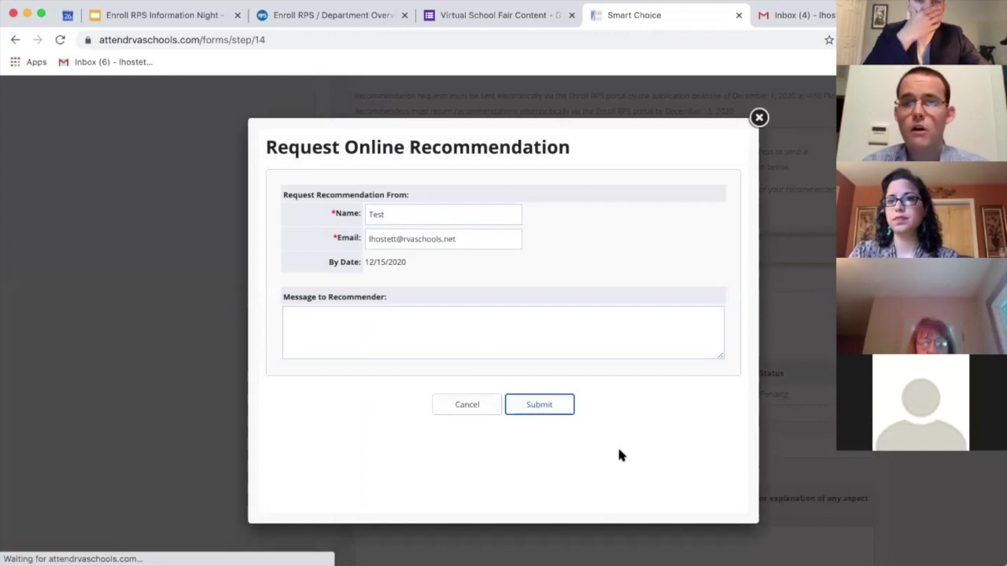
scroll(276, 412, down, 1)
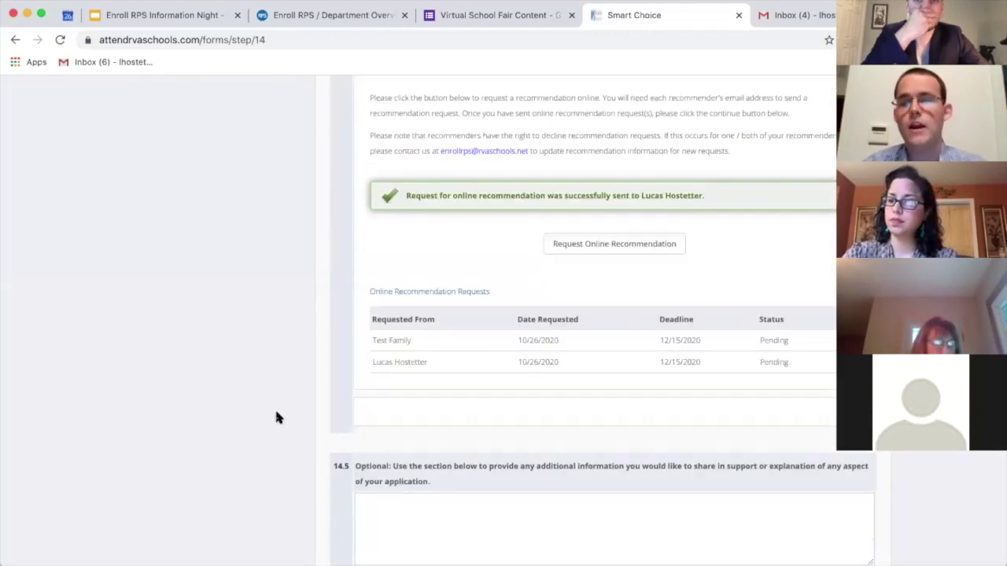
scroll(277, 412, down, 1)
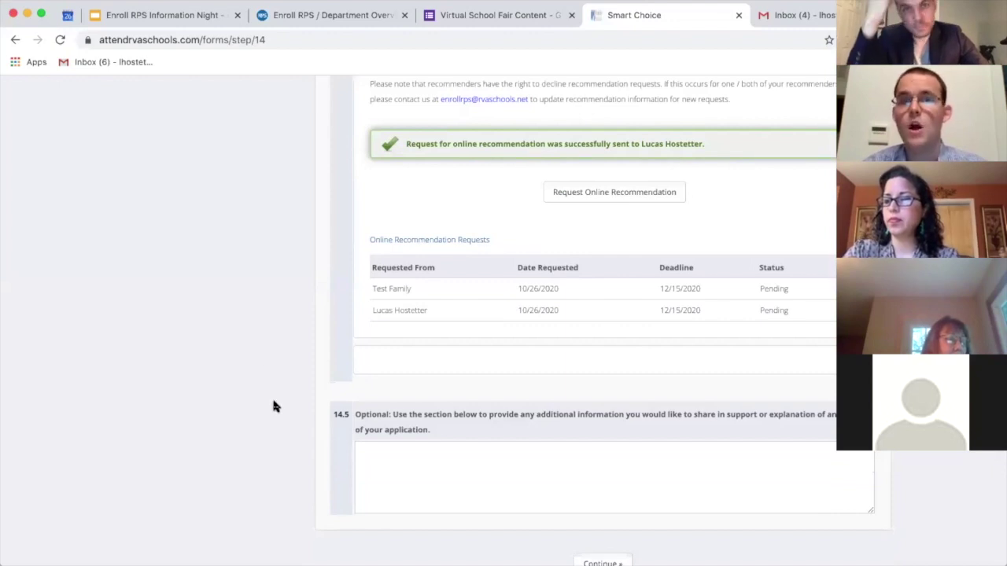
scroll(262, 367, down, 1)
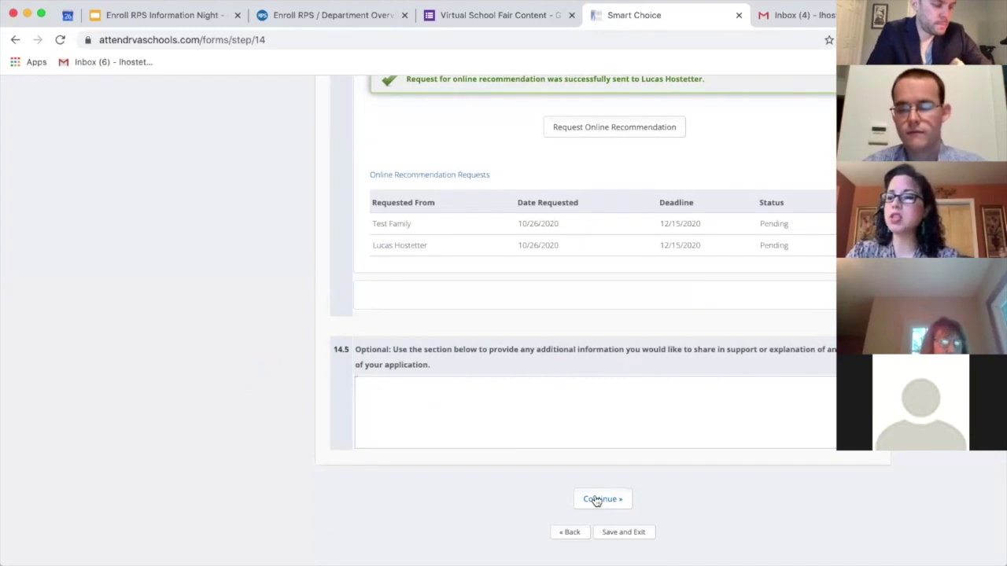
Step: Advance to the Maggie L. Walker step and read its overview and residency guidelines
click(596, 501)
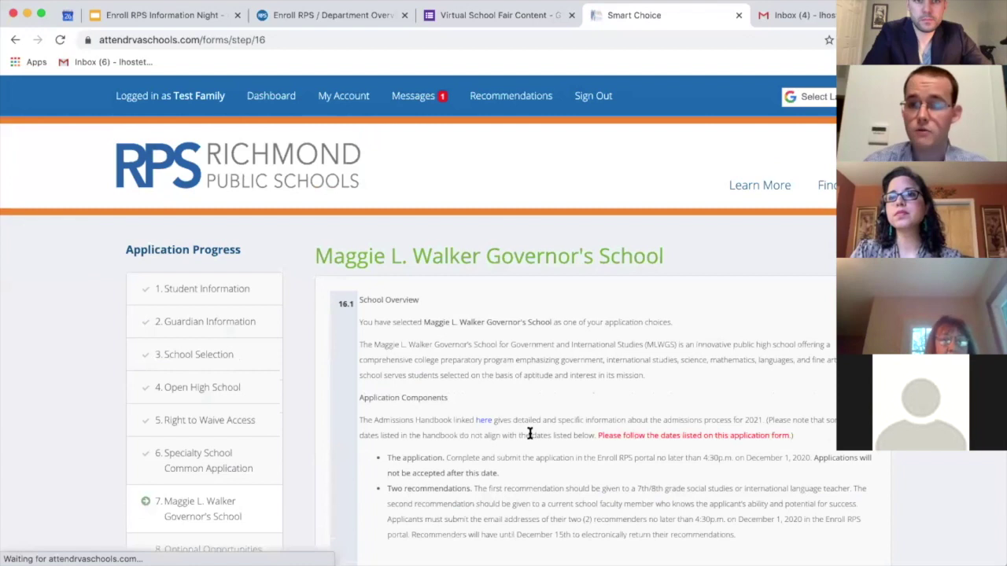
scroll(529, 436, down, 2)
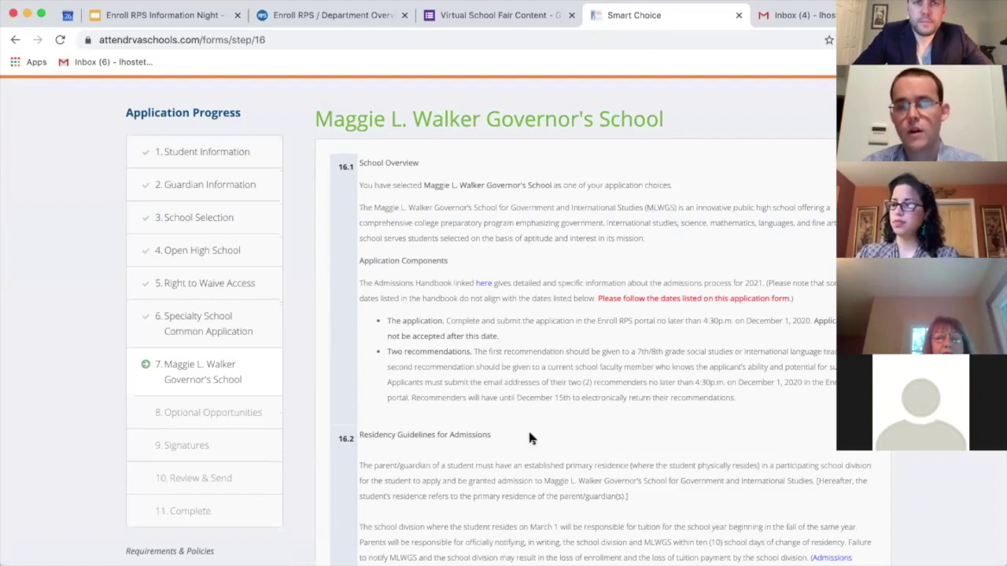
scroll(529, 438, down, 5)
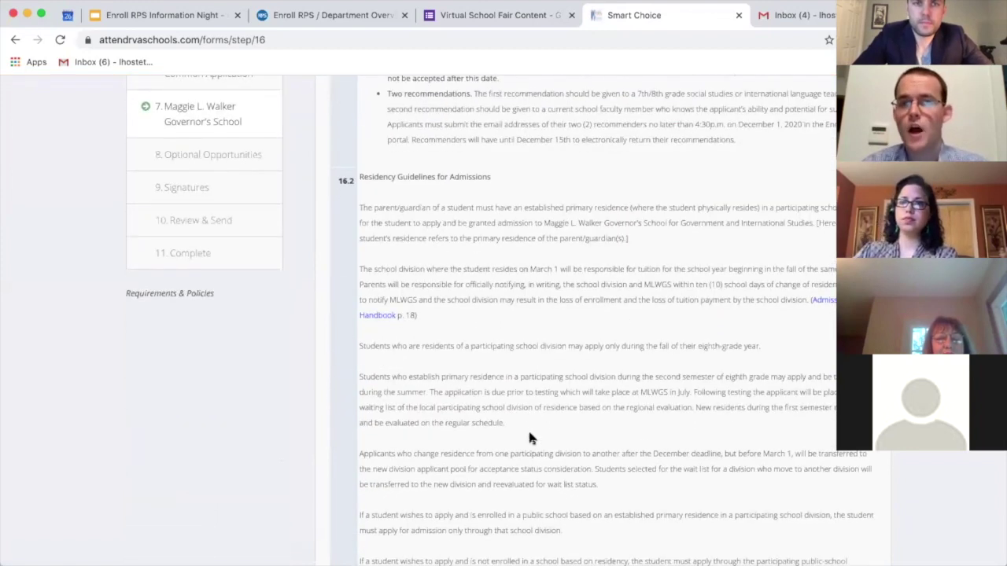
scroll(530, 438, up, 4)
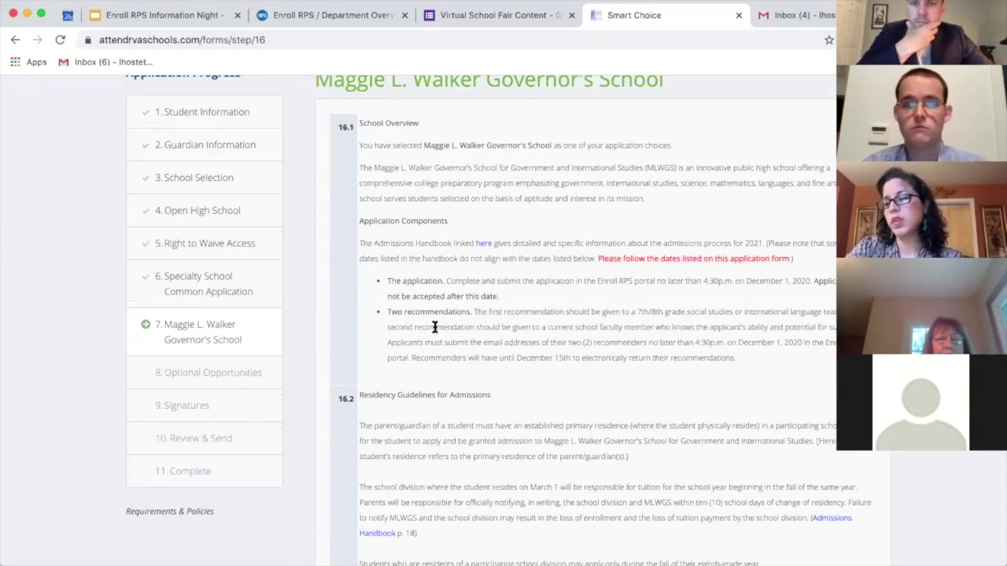
scroll(434, 327, down, 3)
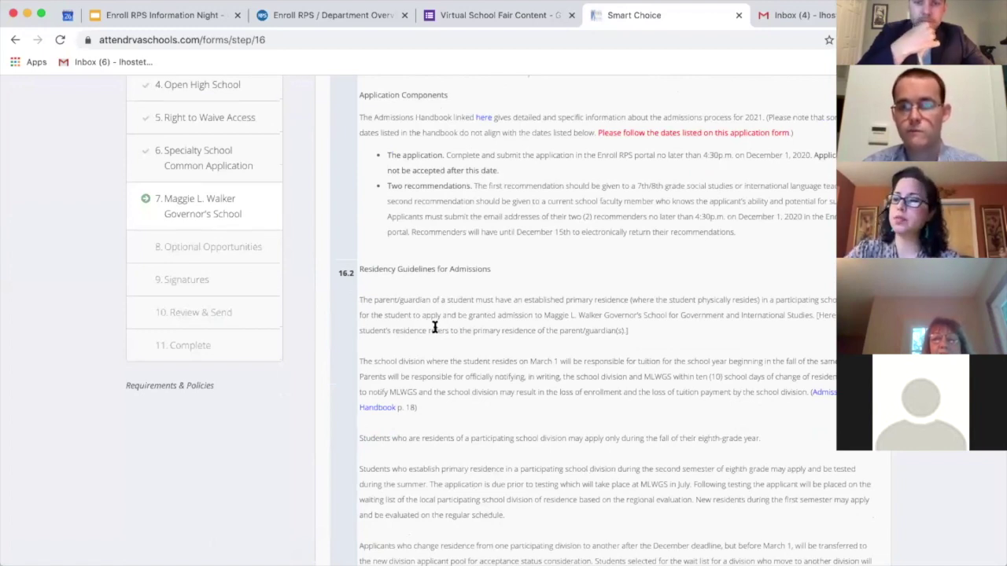
scroll(434, 327, down, 5)
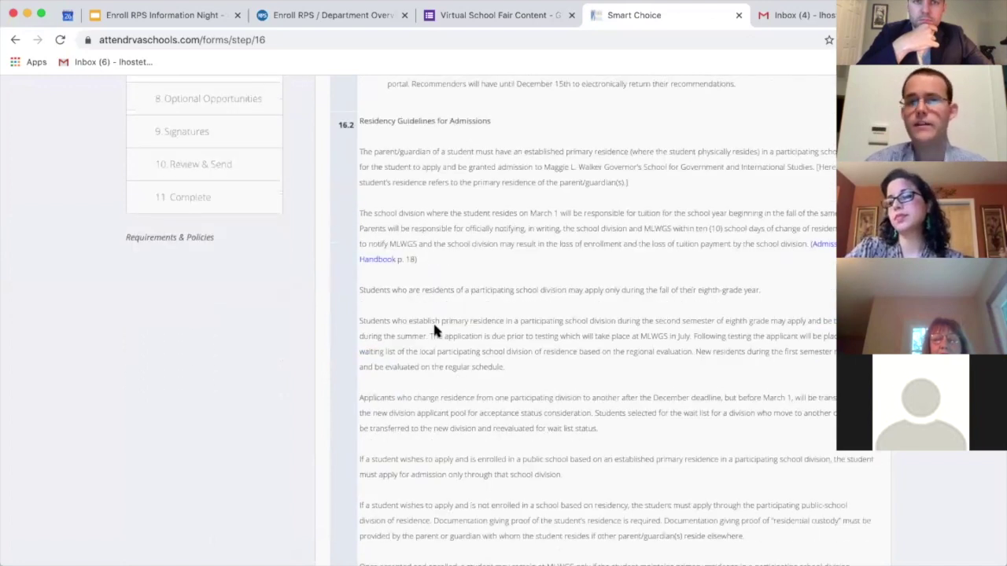
scroll(435, 327, down, 8)
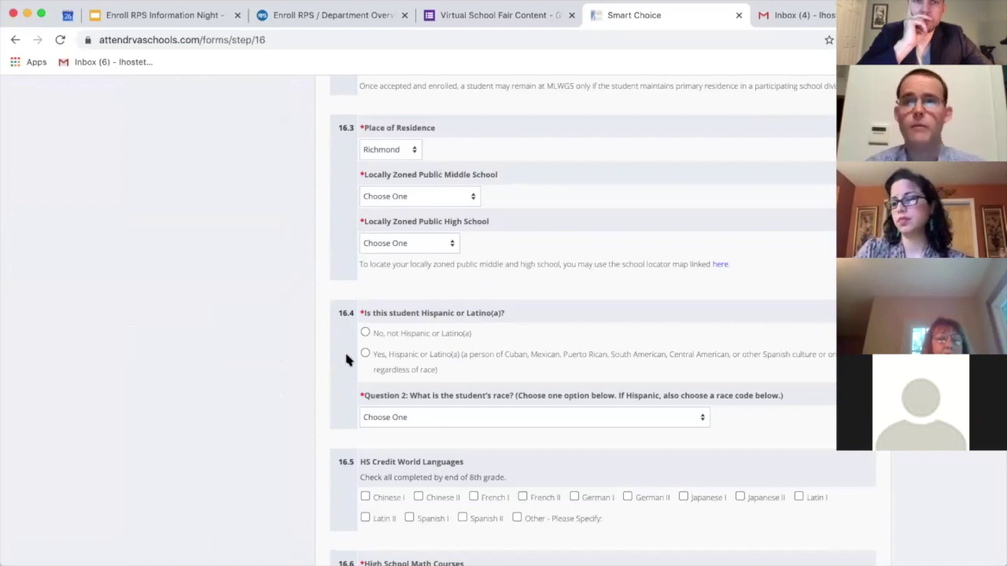
scroll(346, 355, down, 2)
scroll(348, 360, down, 3)
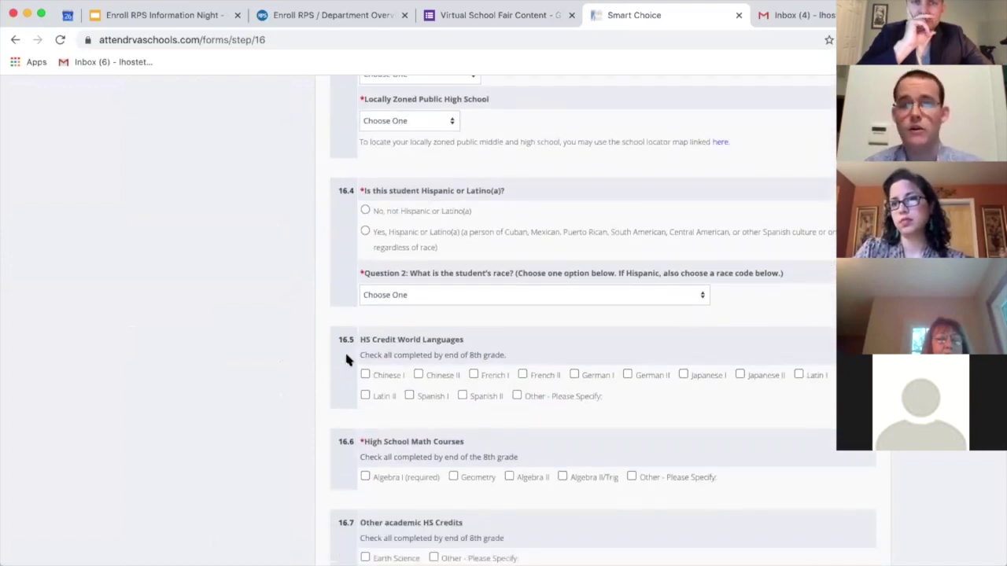
scroll(348, 359, up, 10)
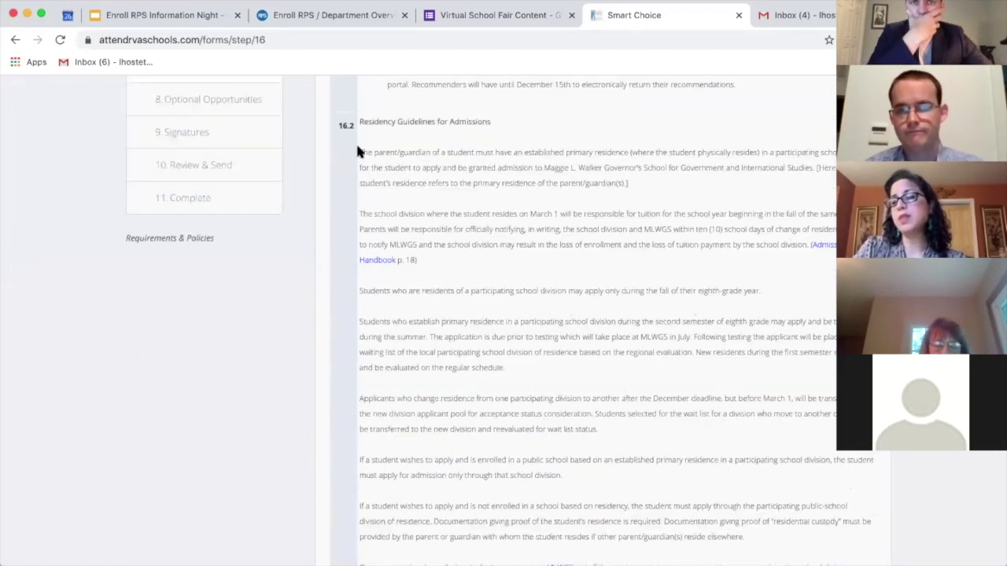
scroll(347, 113, up, 5)
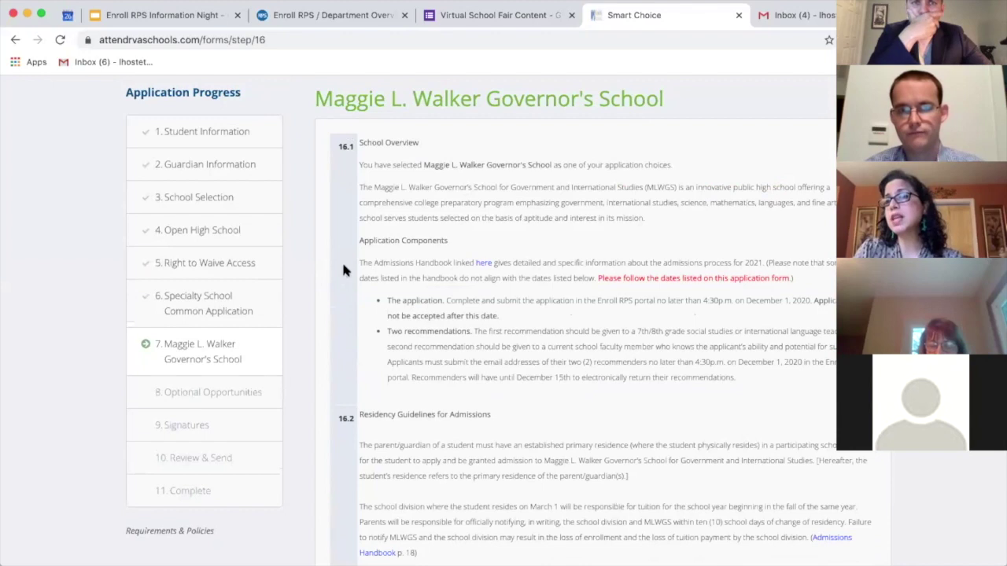
scroll(336, 341, down, 5)
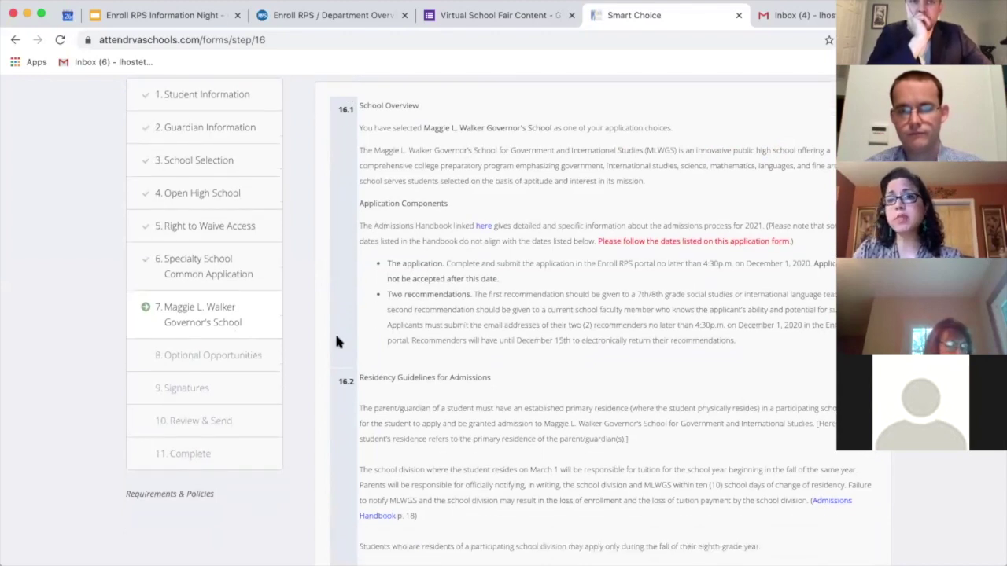
scroll(336, 342, down, 6)
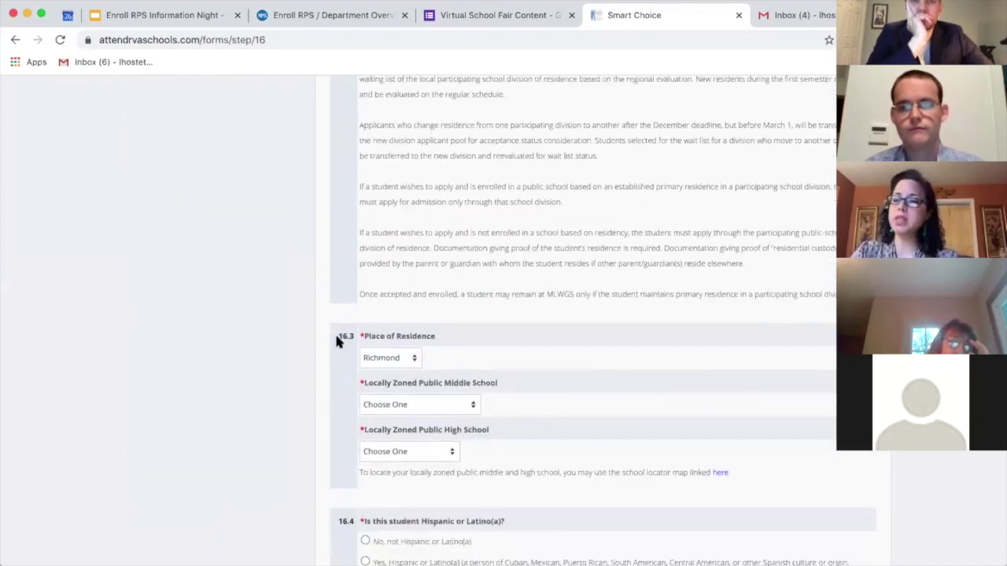
scroll(336, 341, down, 1)
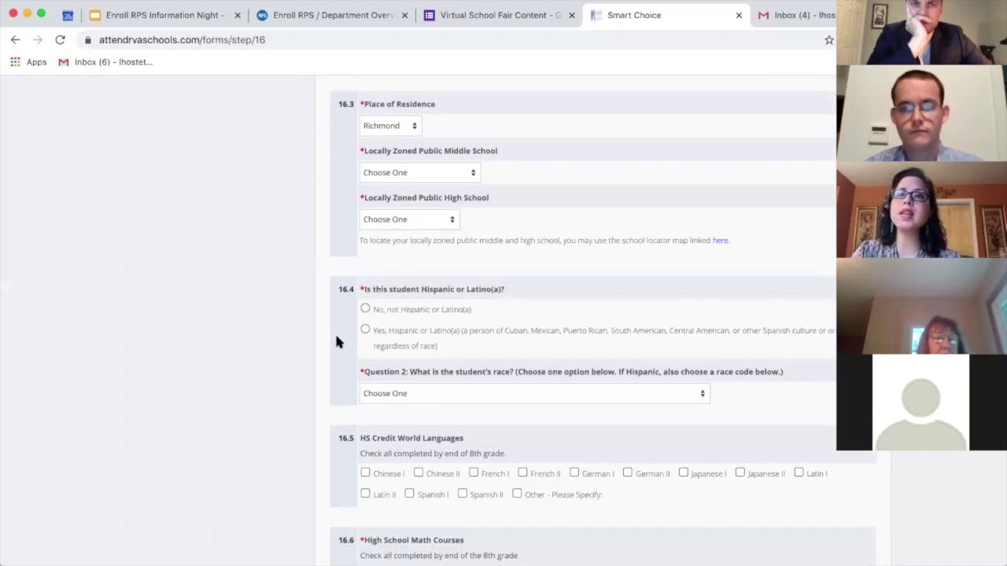
scroll(336, 341, down, 3)
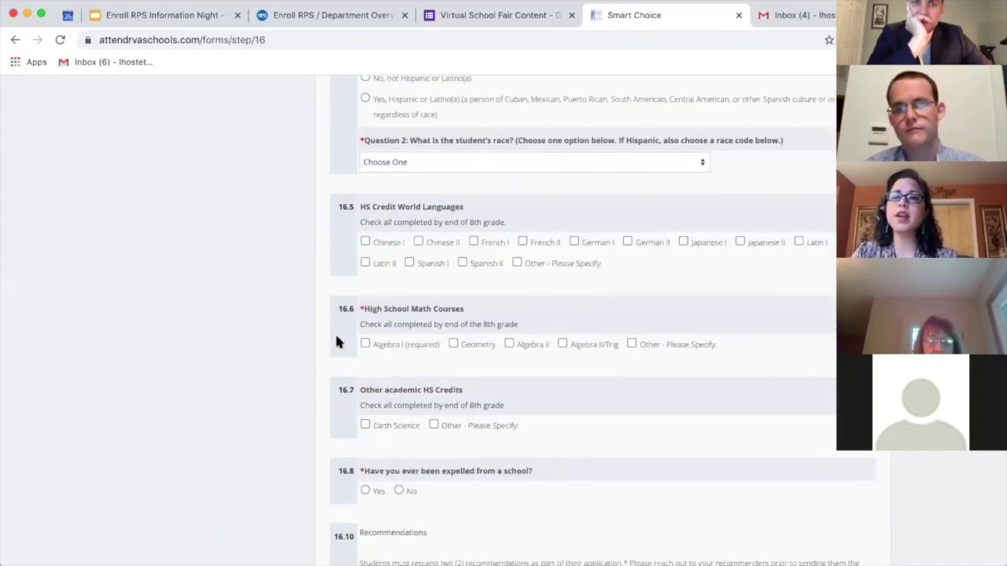
scroll(336, 342, down, 3)
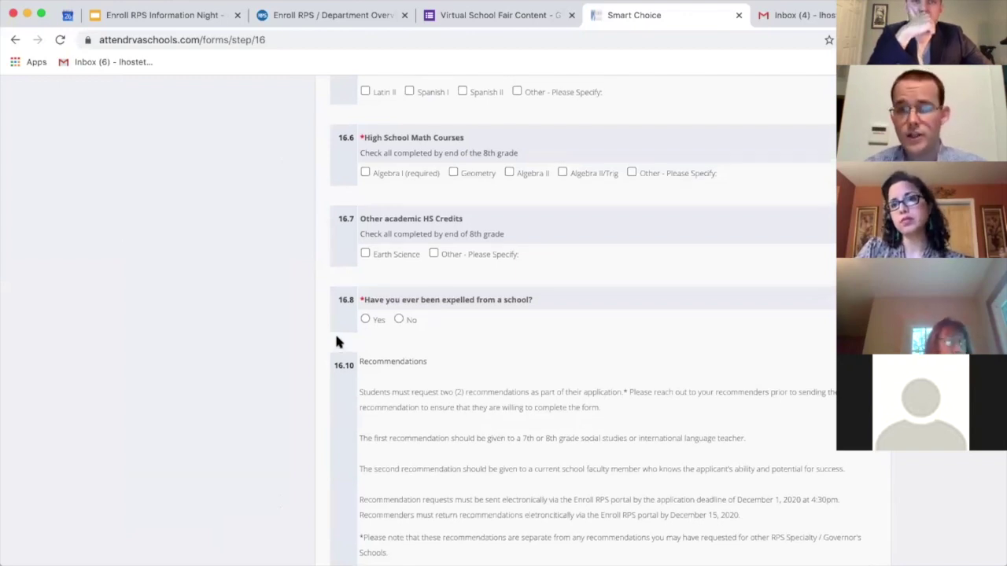
scroll(336, 341, up, 3)
scroll(336, 342, down, 5)
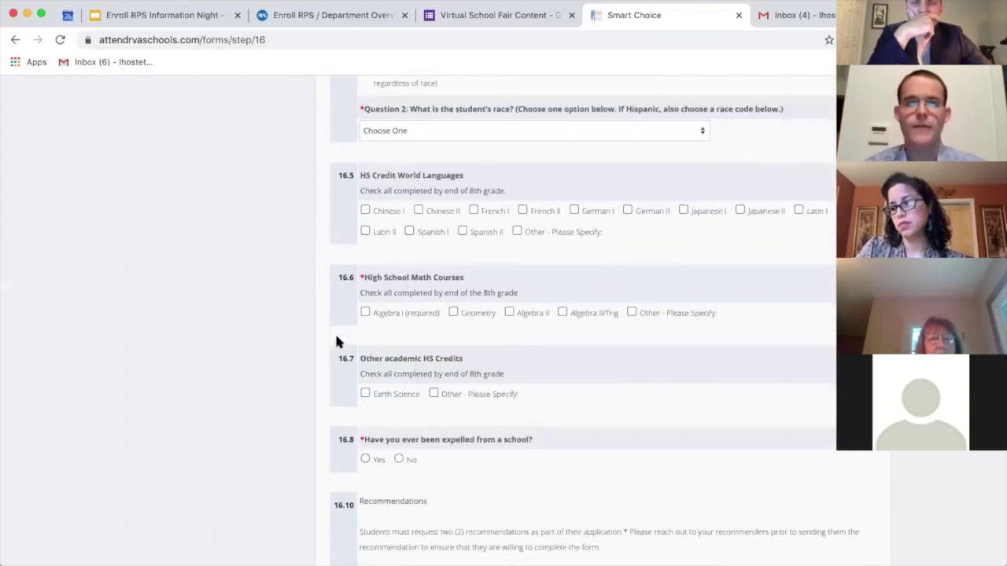
scroll(335, 341, down, 4)
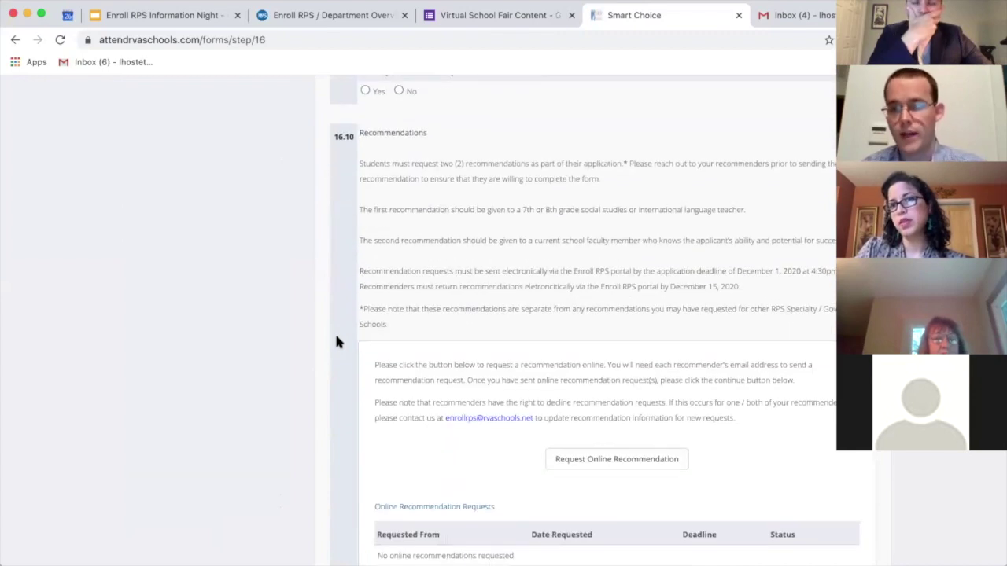
scroll(336, 341, down, 2)
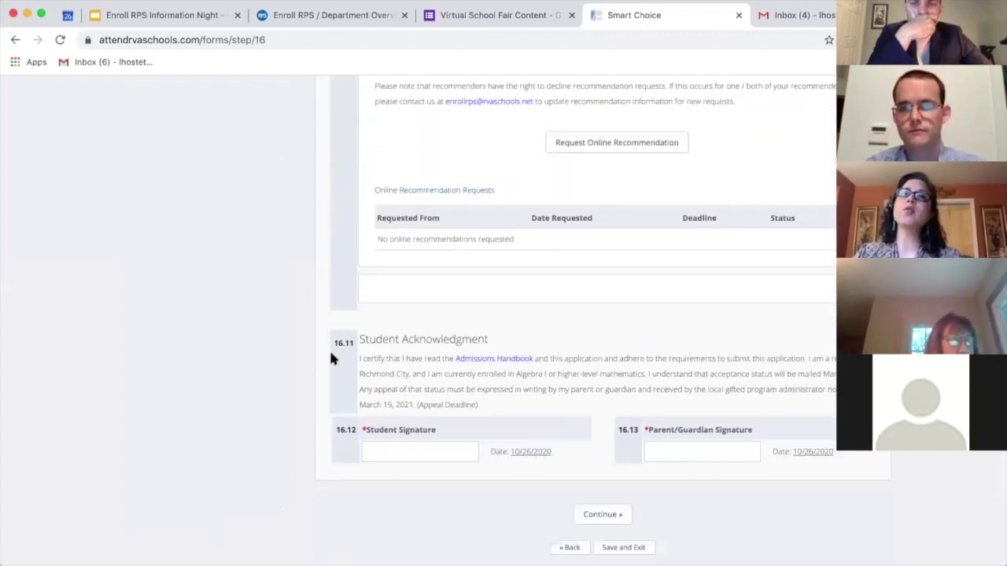
scroll(330, 358, up, 6)
scroll(330, 358, up, 5)
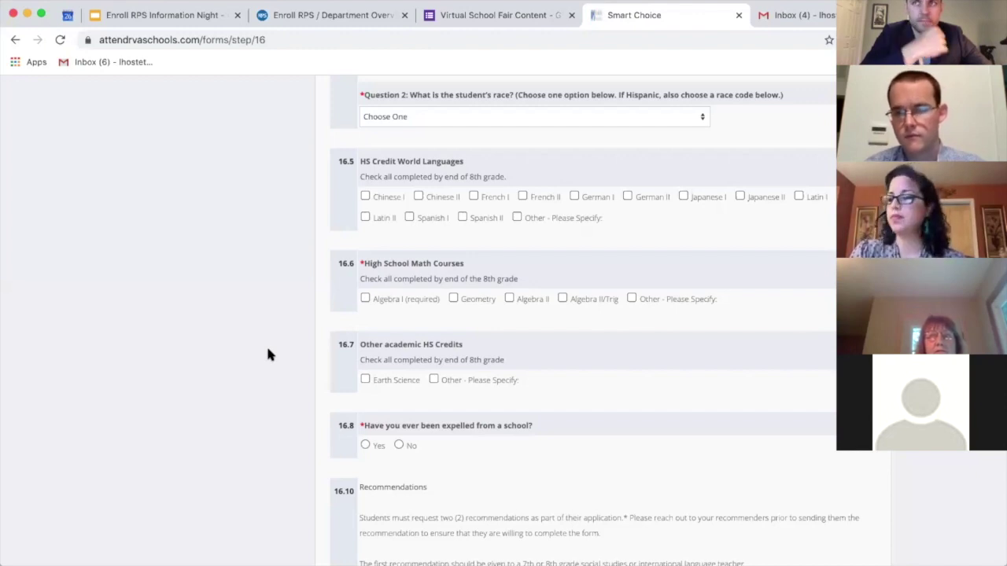
scroll(265, 354, up, 20)
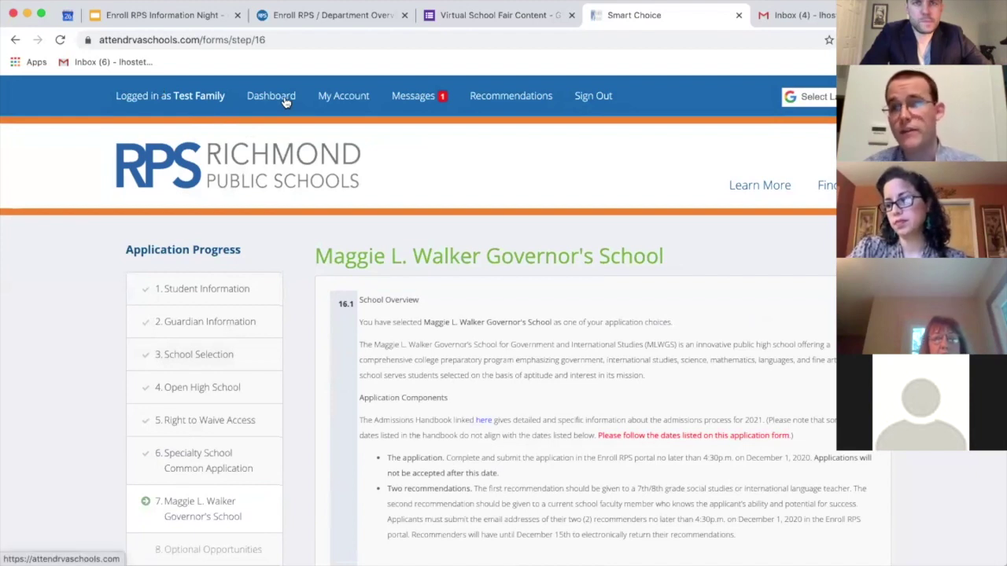
scroll(400, 310, down, 20)
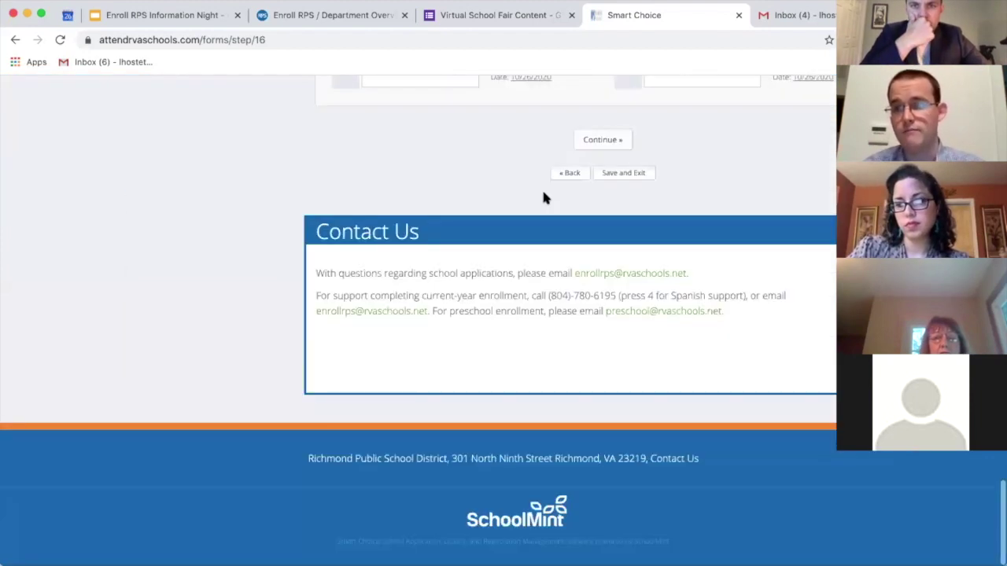
Step: Save the application progress and exit the form, confirming the prompt
click(598, 191)
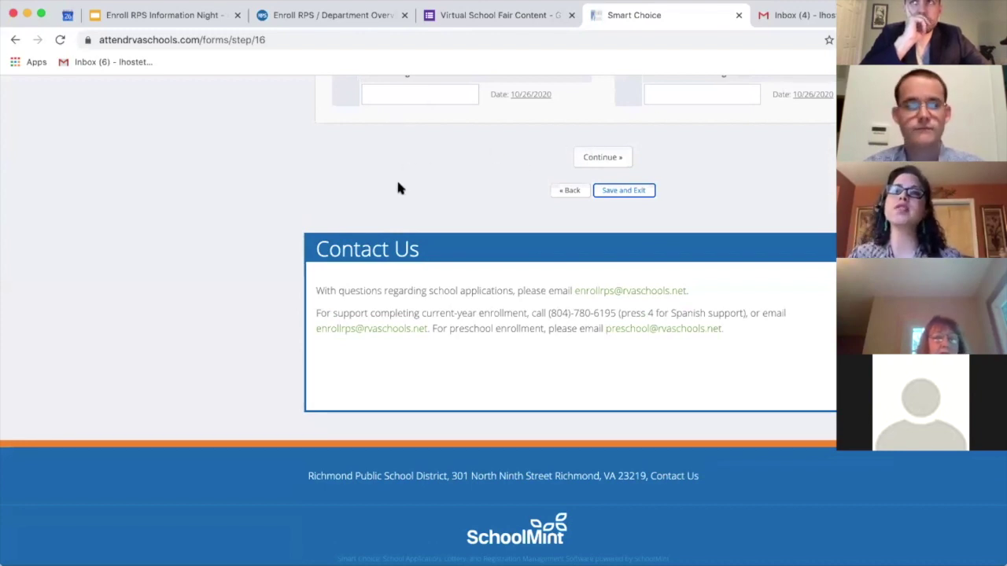
click(623, 190)
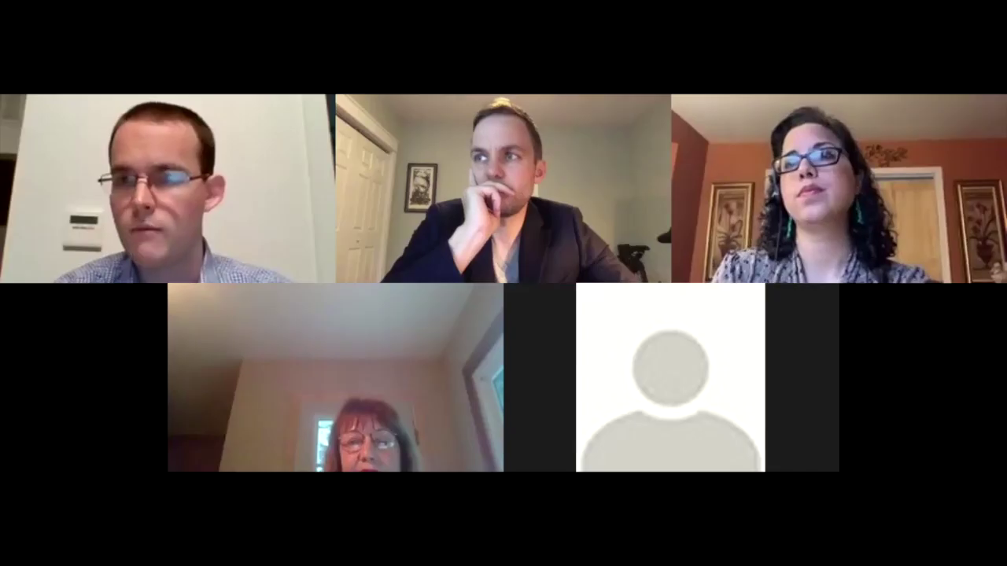